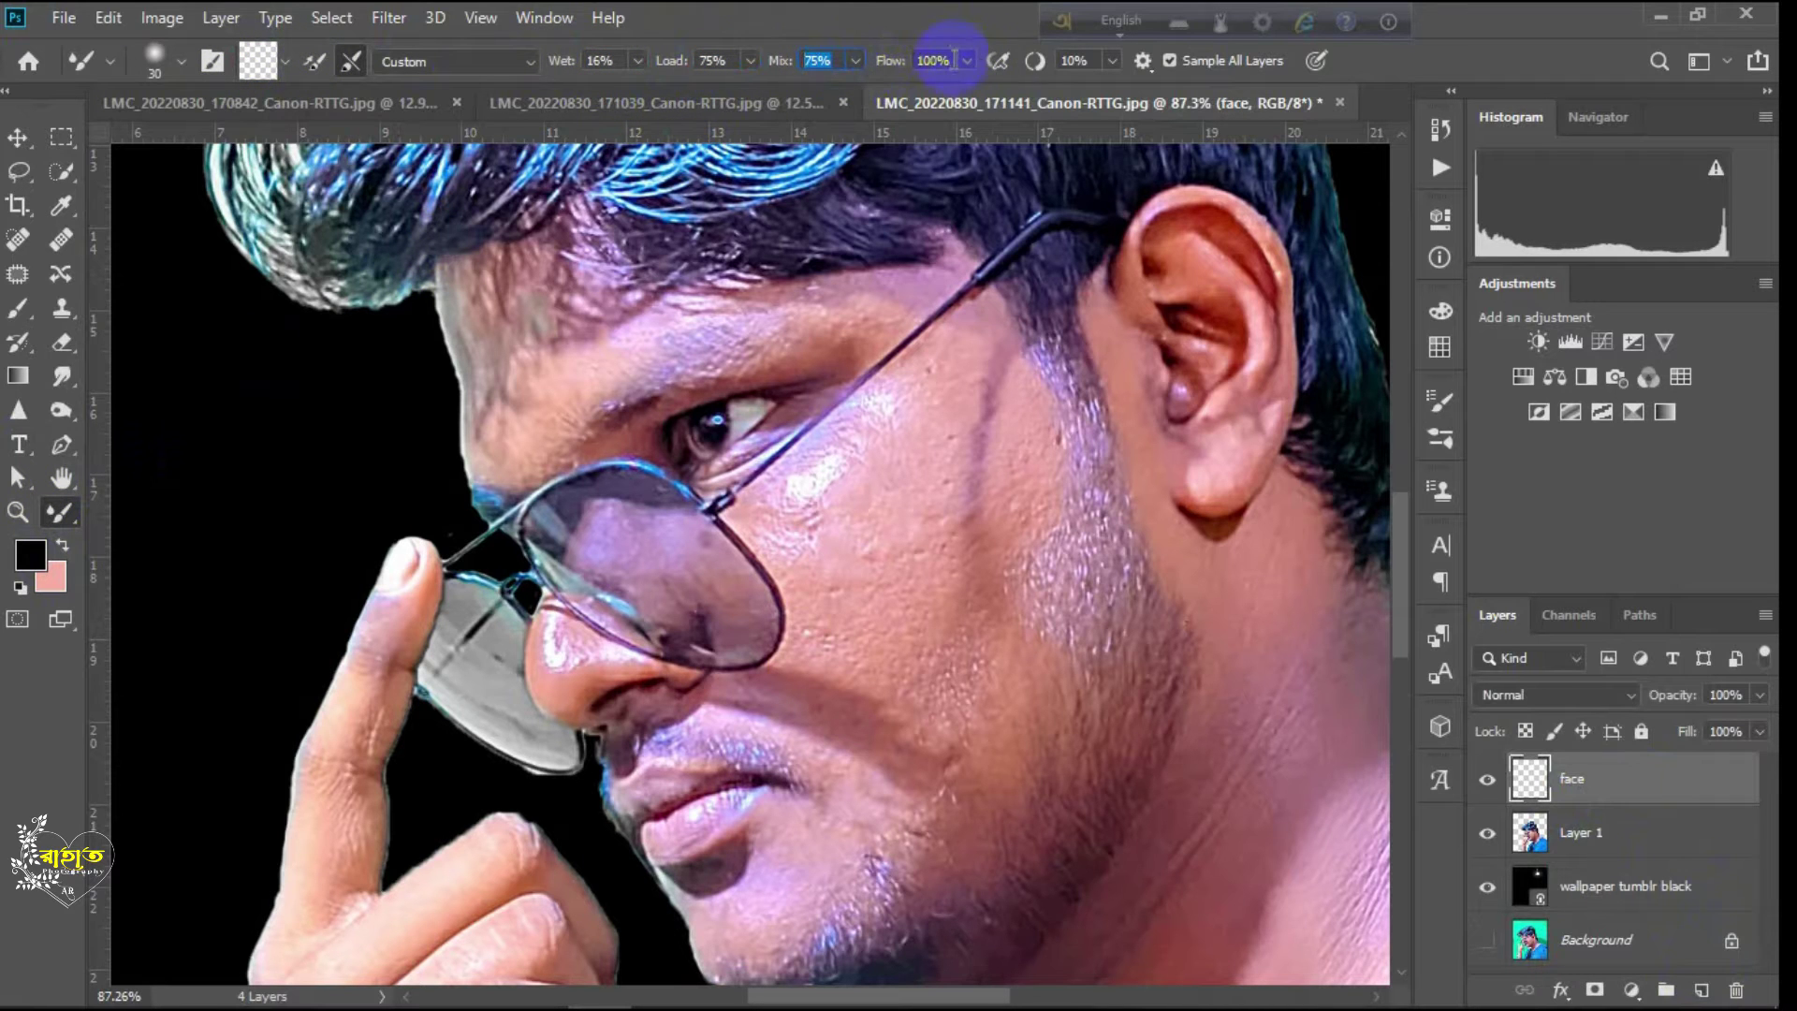
Step: Smooth the cheek skin below the eye and glasses arm on the face layer with the Mixer Brush at size 60
key(space)
key(super)
key(super)
scroll(807, 517, up, 3)
drag(850, 413, 701, 549)
key(bracketleft)
key(bracketleft)
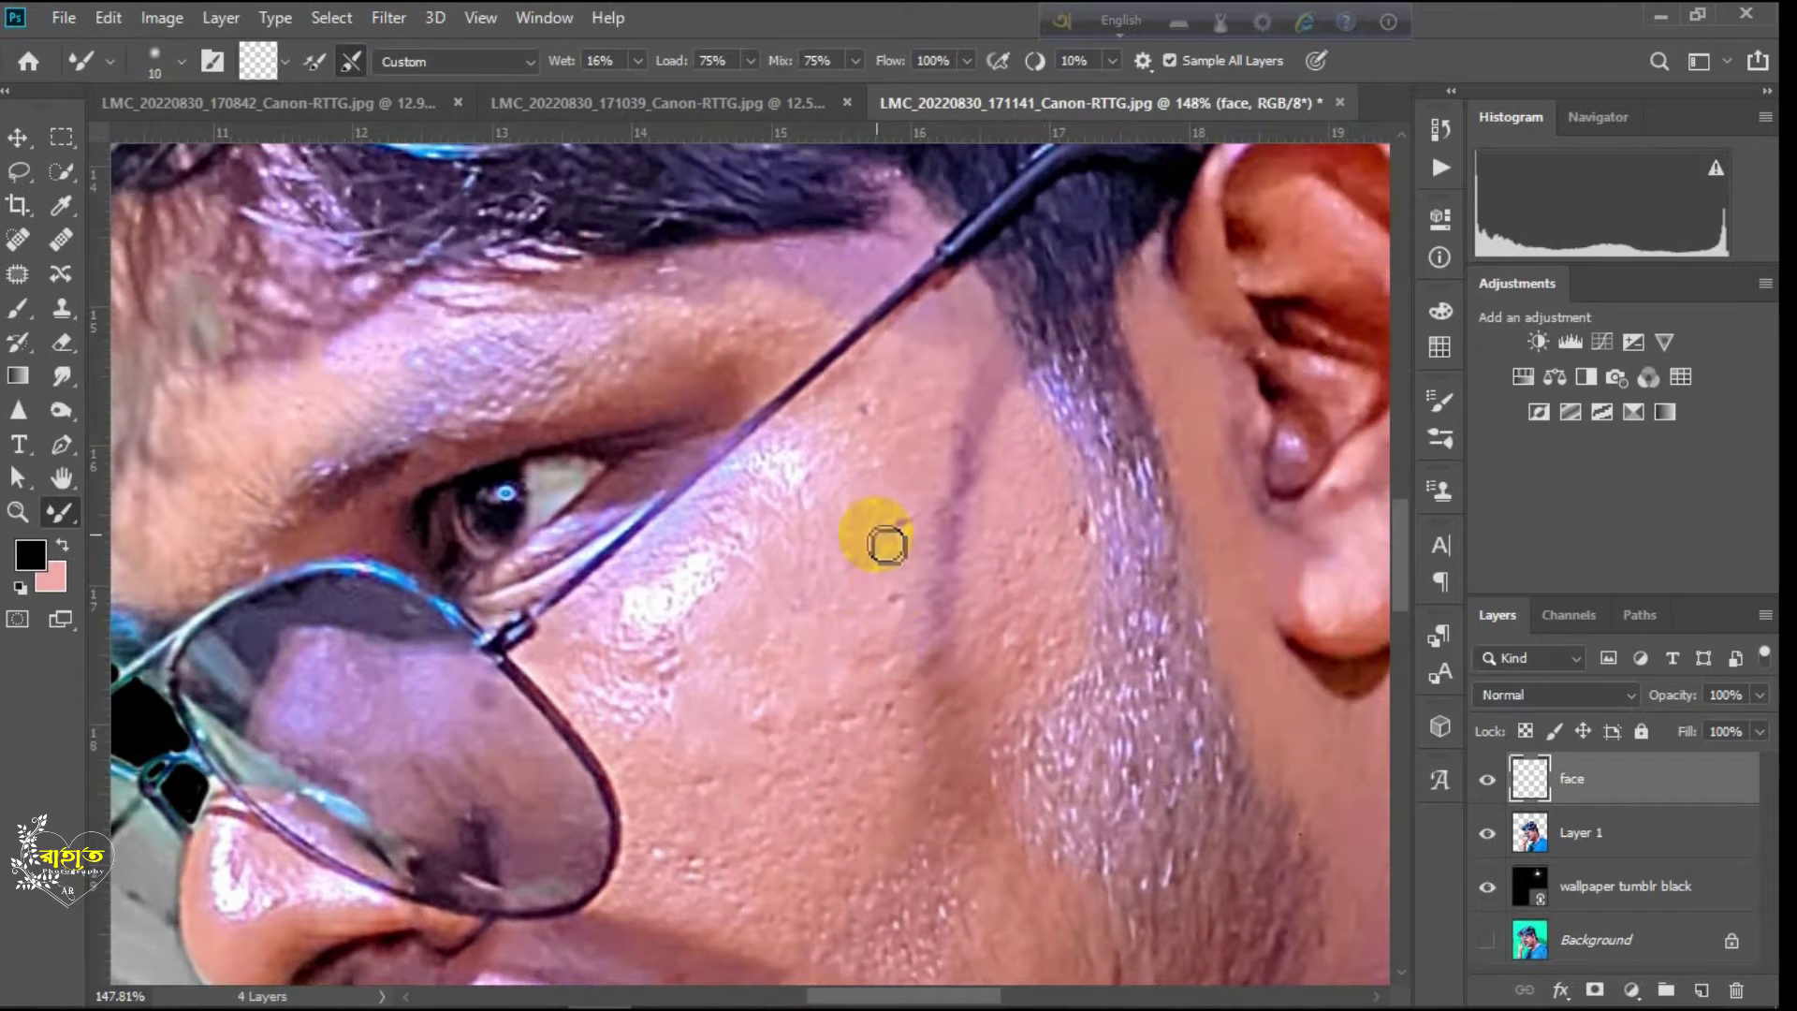
key(bracketleft)
mouse_move(869, 404)
mouse_down()
mouse_move(560, 626)
mouse_move(696, 502)
mouse_move(855, 411)
mouse_move(965, 414)
mouse_move(939, 559)
mouse_move(832, 531)
mouse_move(842, 607)
mouse_move(785, 550)
mouse_move(811, 573)
mouse_move(739, 699)
mouse_move(611, 669)
mouse_move(655, 766)
mouse_move(714, 714)
mouse_up()
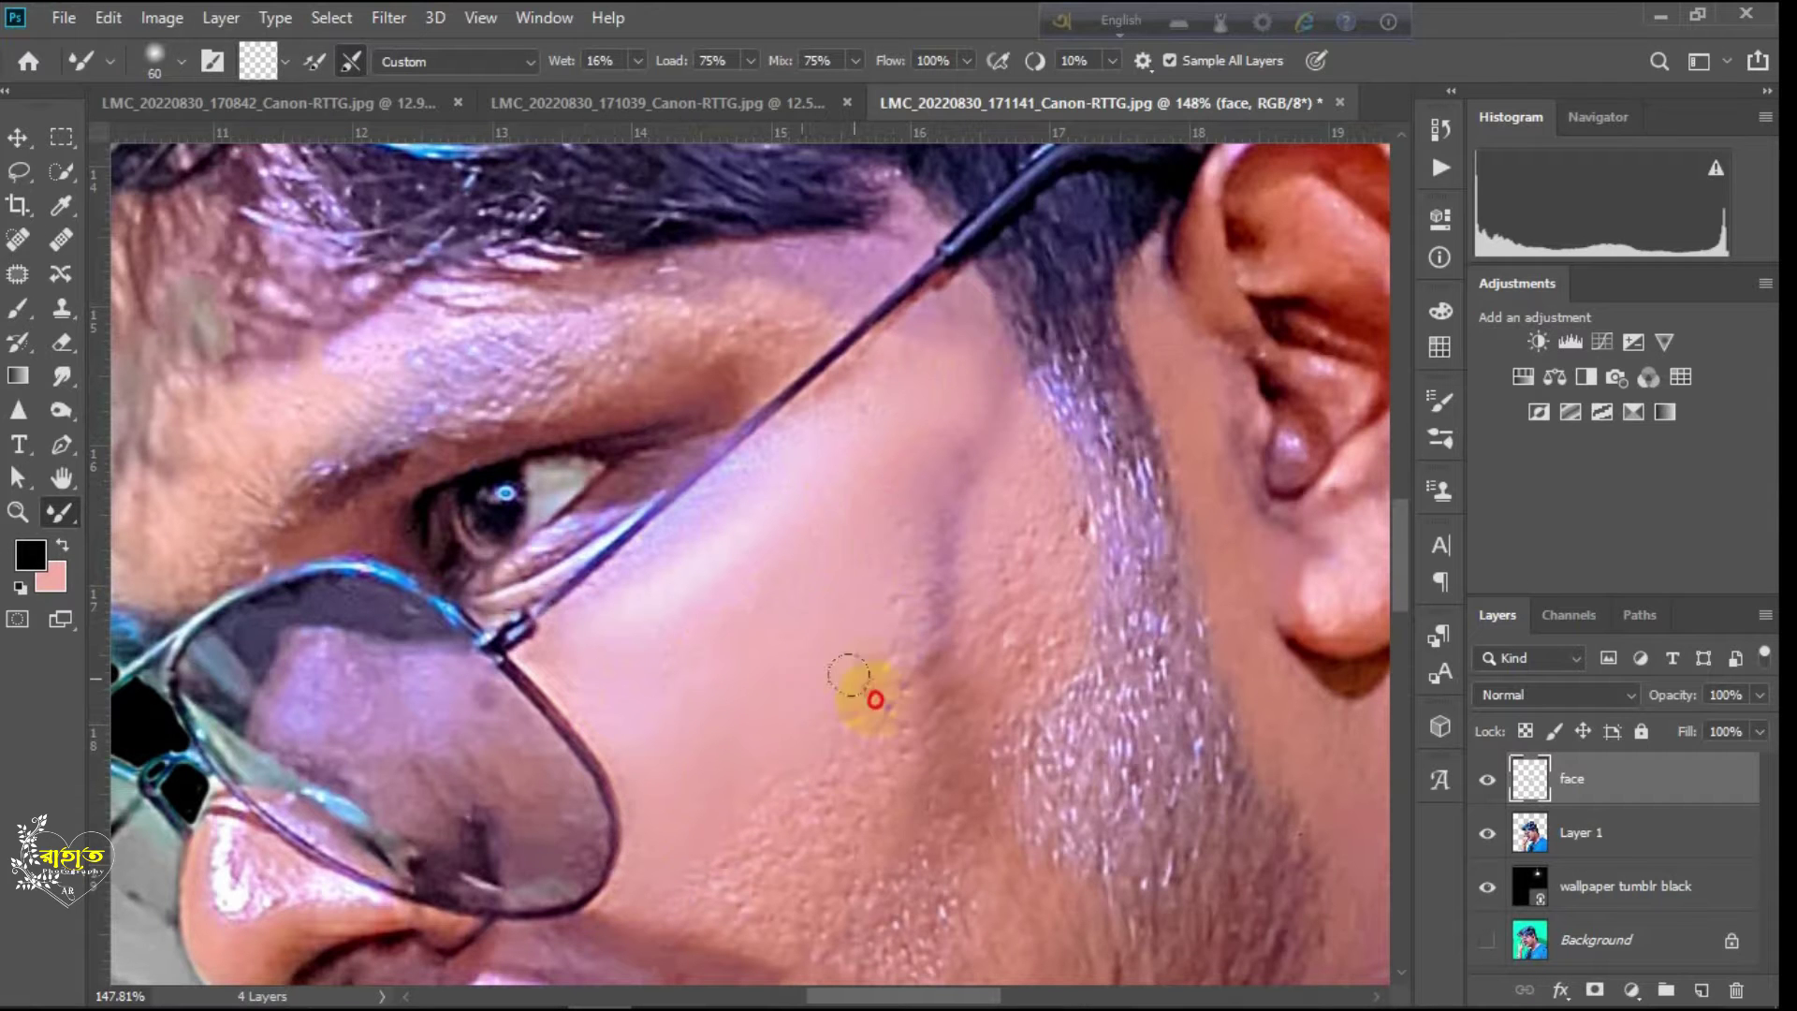
Step: Blend away the skin texture on the lower cheek and along the sideburn
drag(803, 809, 722, 843)
mouse_move(766, 867)
mouse_down()
mouse_move(743, 666)
mouse_move(727, 707)
mouse_up()
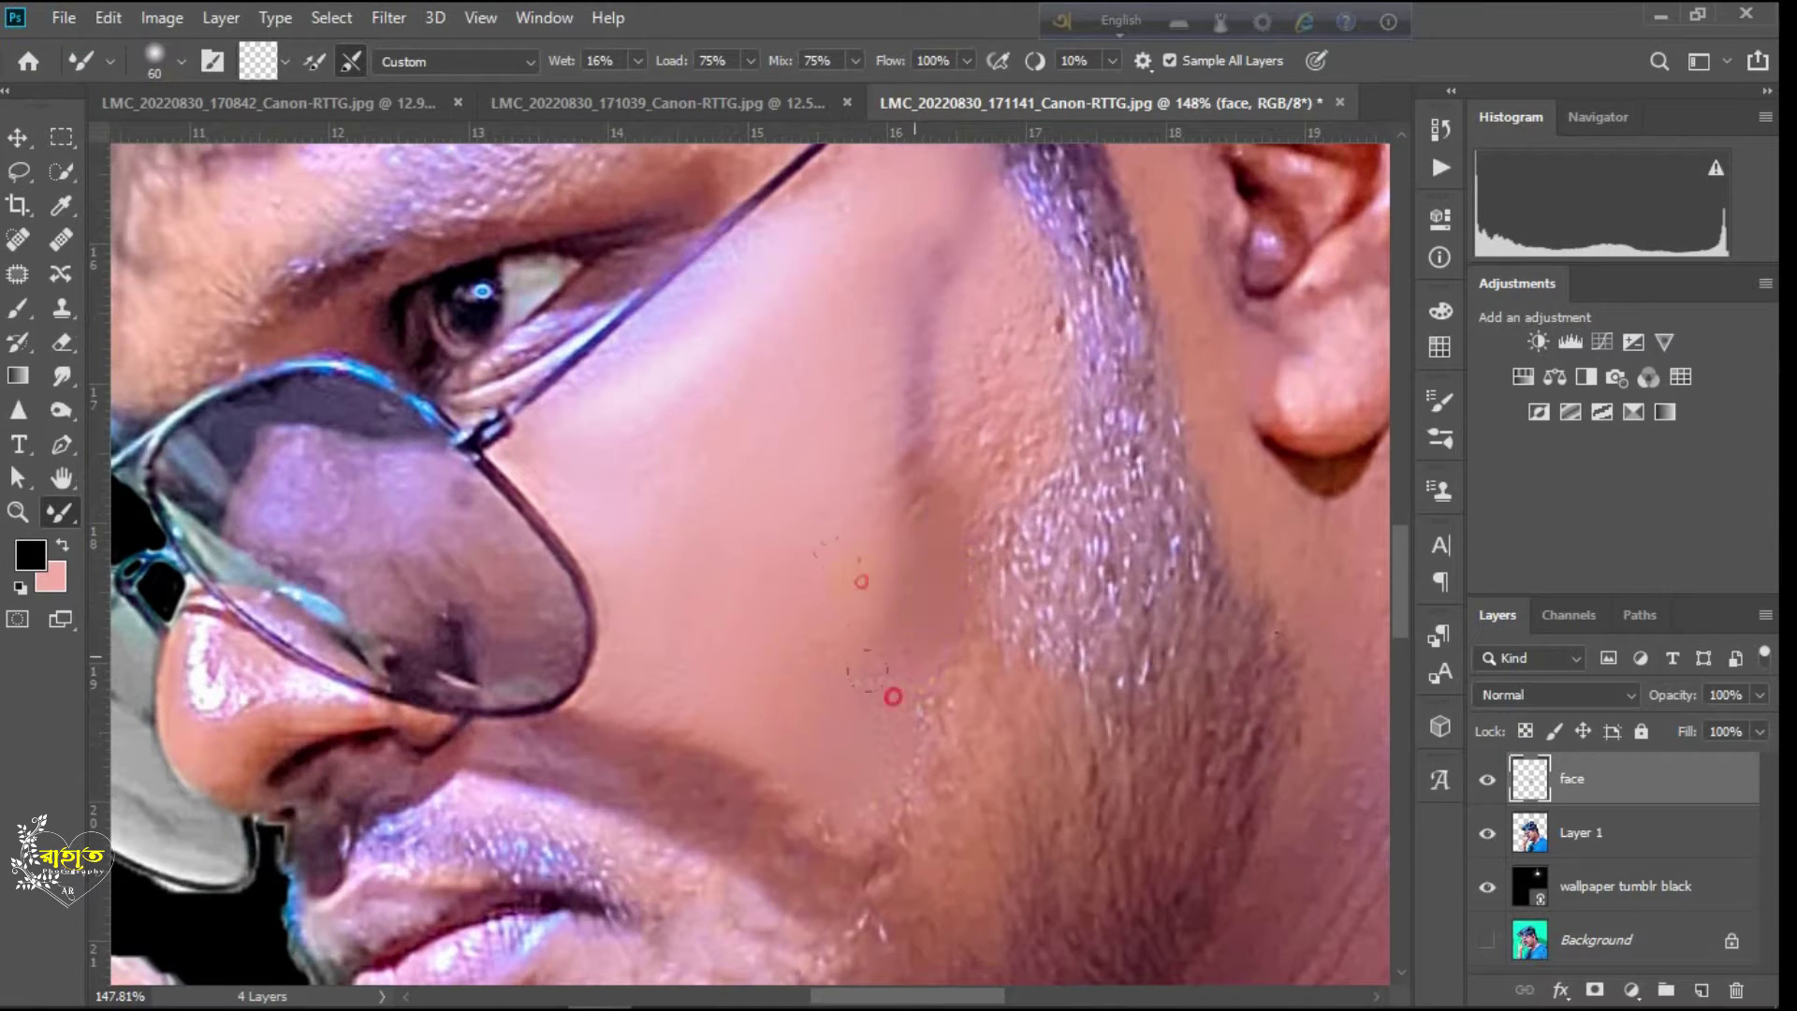
mouse_move(666, 577)
mouse_down()
mouse_move(680, 299)
mouse_move(525, 401)
mouse_move(869, 373)
mouse_up()
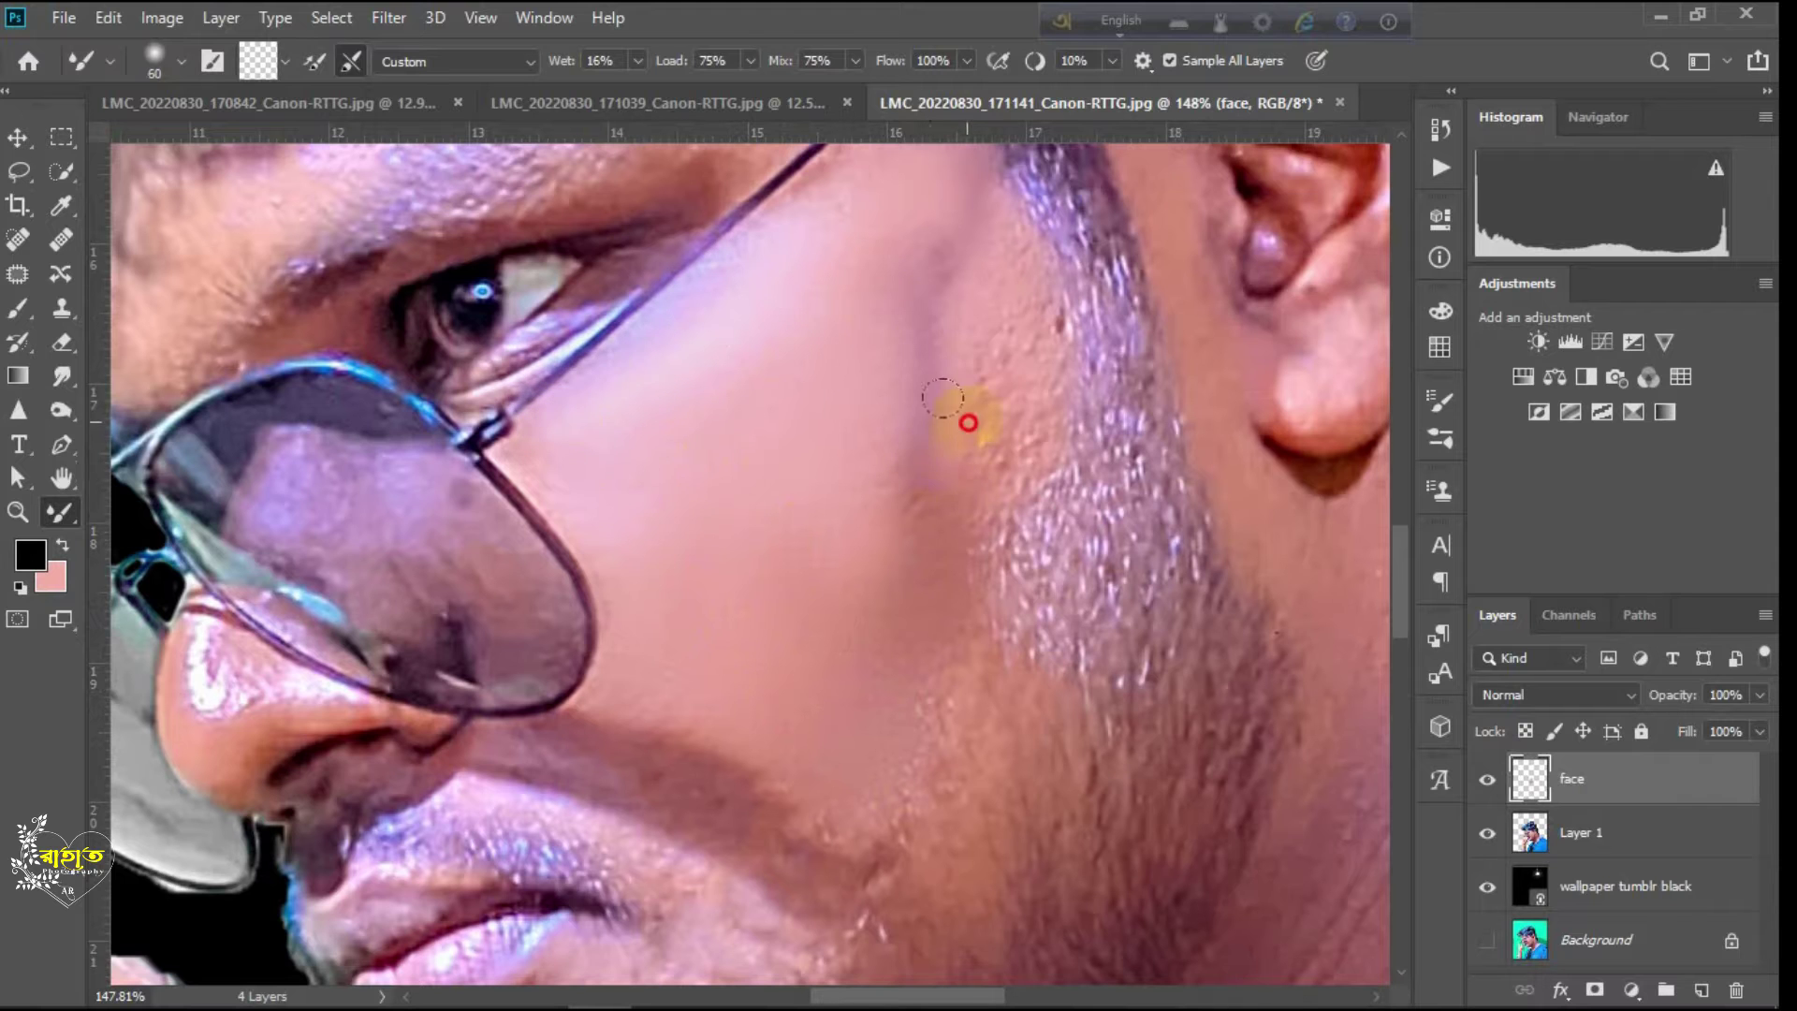
mouse_move(954, 424)
mouse_down()
mouse_move(900, 487)
mouse_move(836, 437)
mouse_up()
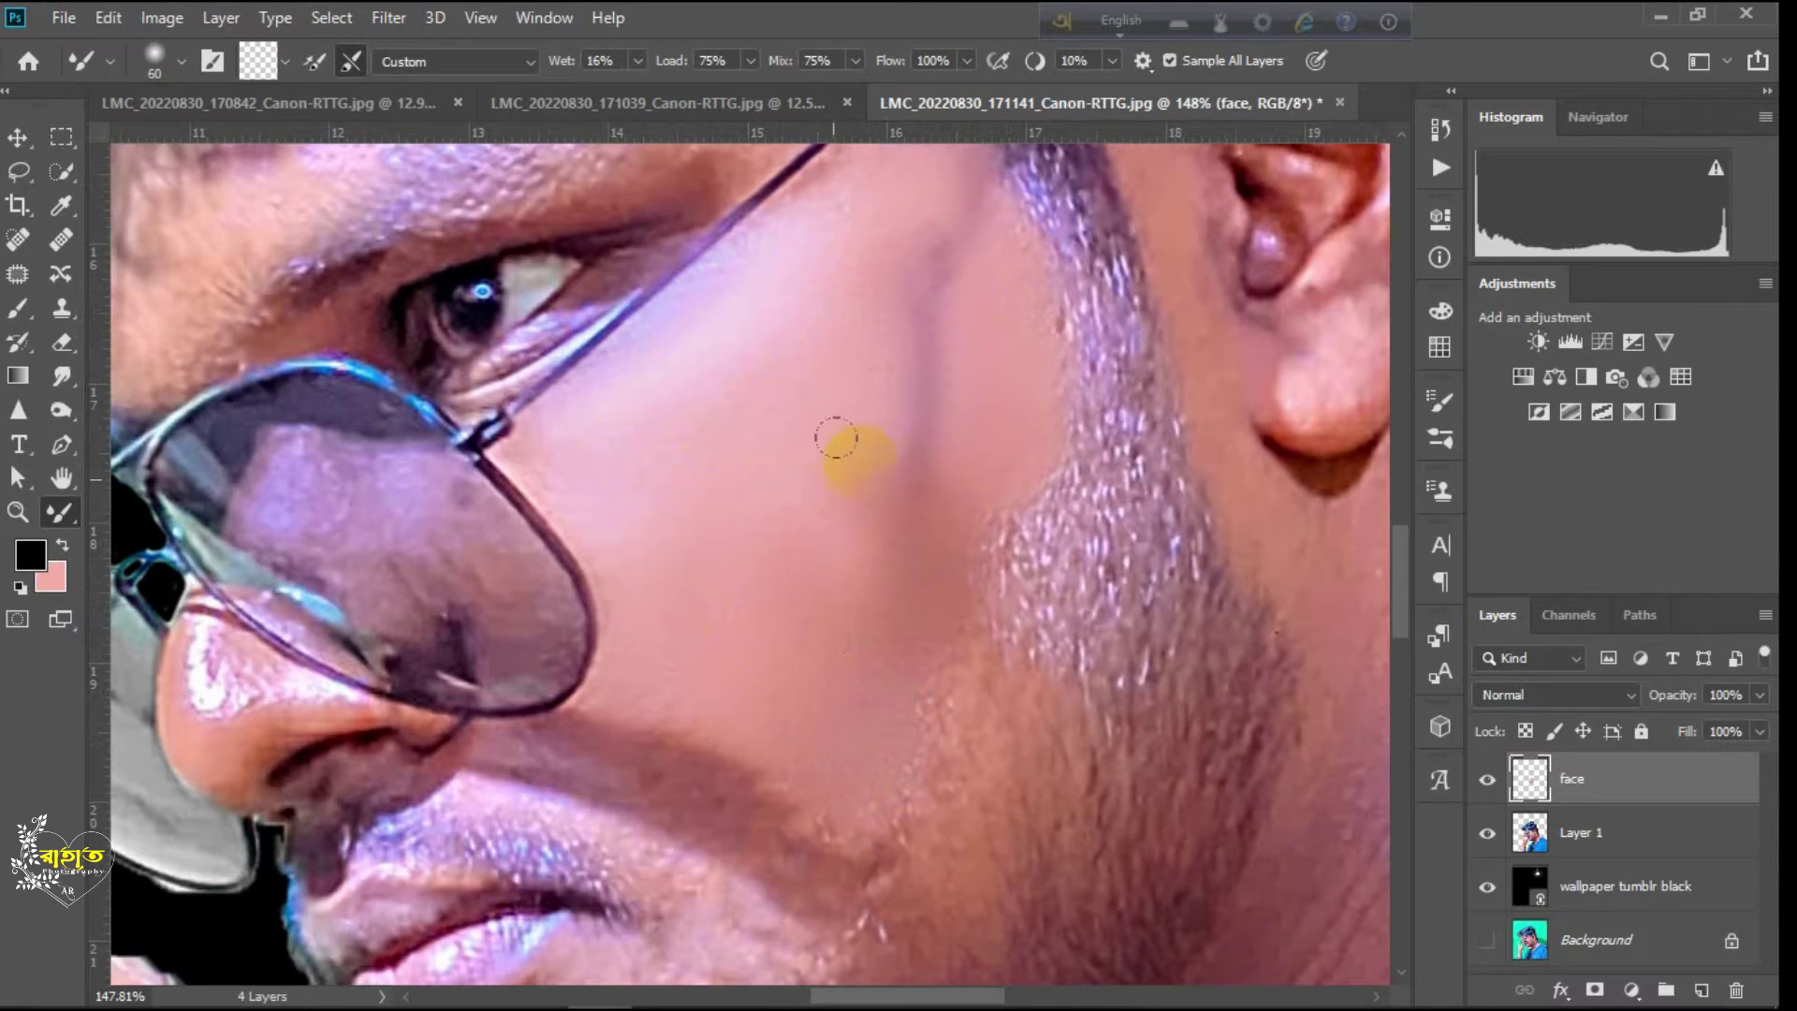
Step: Smooth the skin at the temple and above the glasses arm, and undo the last stroke
scroll(764, 496, down, 5)
scroll(752, 420, up, 6)
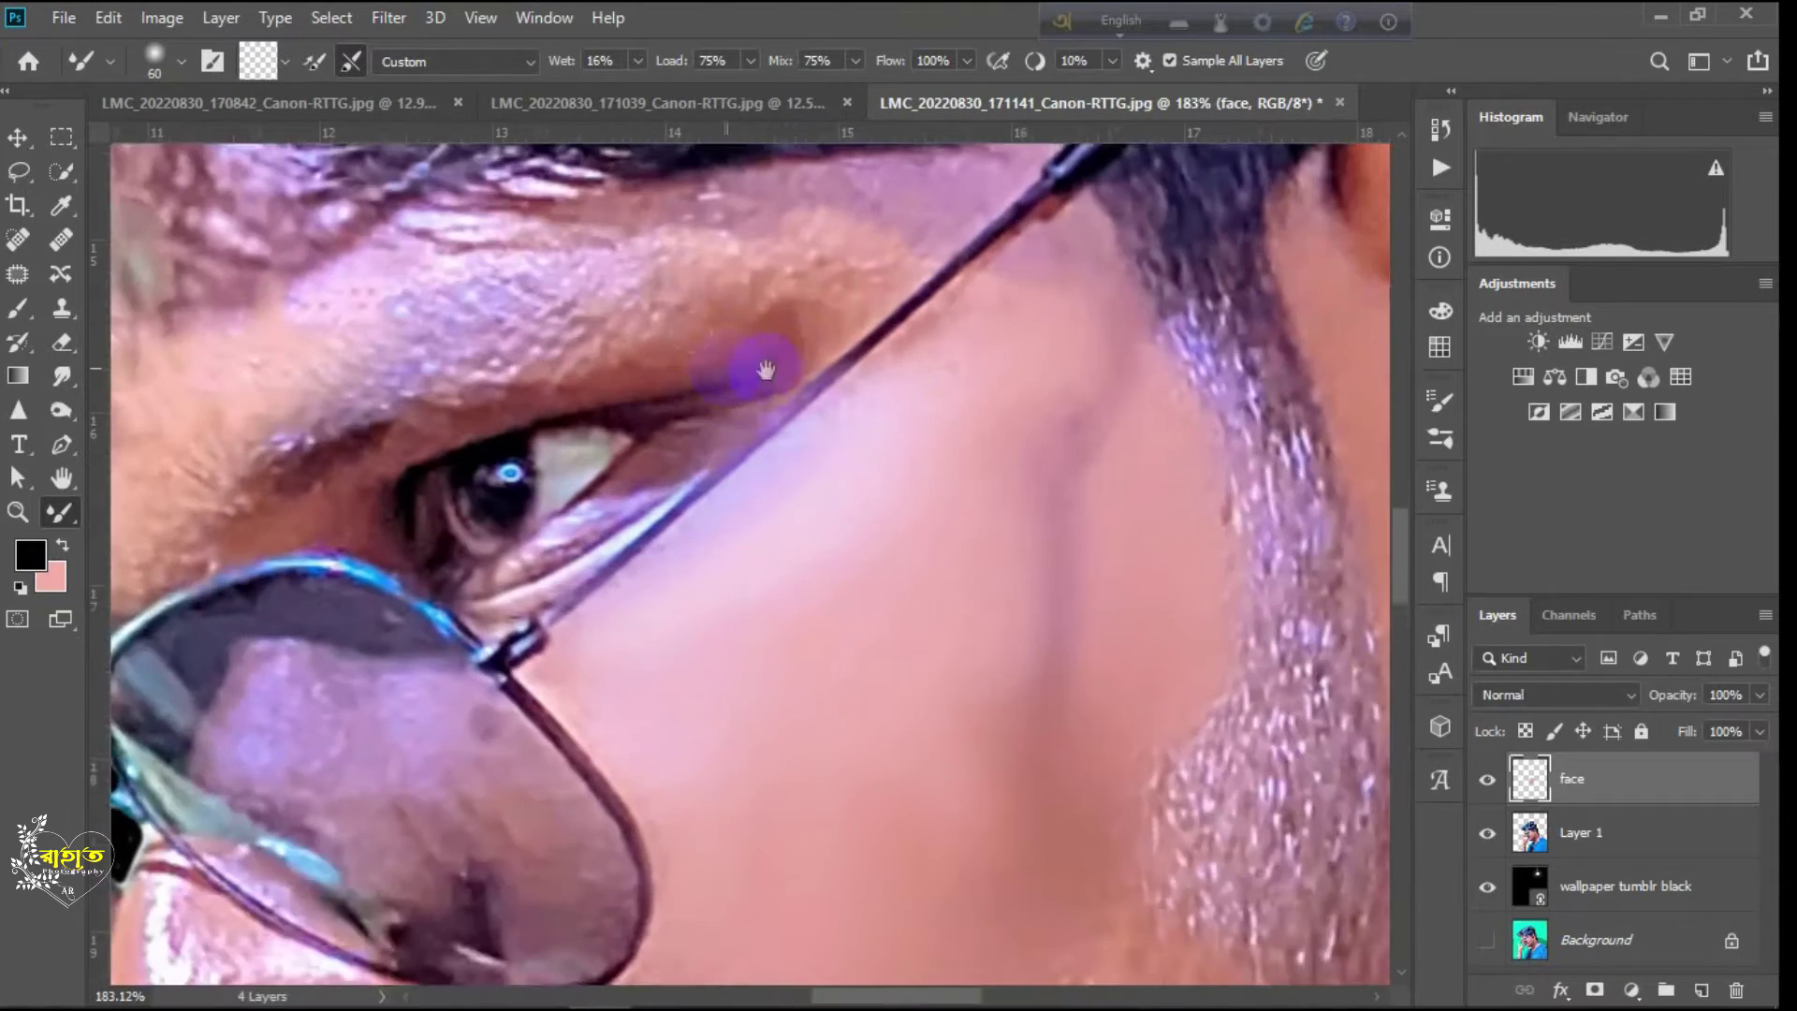
drag(762, 369, 801, 617)
drag(982, 455, 1030, 432)
mouse_move(1093, 536)
mouse_down()
mouse_move(928, 663)
mouse_move(1045, 543)
mouse_move(1103, 528)
mouse_up()
drag(807, 513, 788, 529)
mouse_move(576, 457)
mouse_down()
mouse_move(896, 447)
mouse_move(890, 486)
mouse_move(952, 462)
mouse_move(774, 511)
mouse_move(1048, 467)
mouse_up()
key(ctrl+z)
Step: Smooth the upper eyelid and the skin around the eyebrow with the brush reduced to size 25
key(bracketleft)
key(bracketleft)
key(bracketleft)
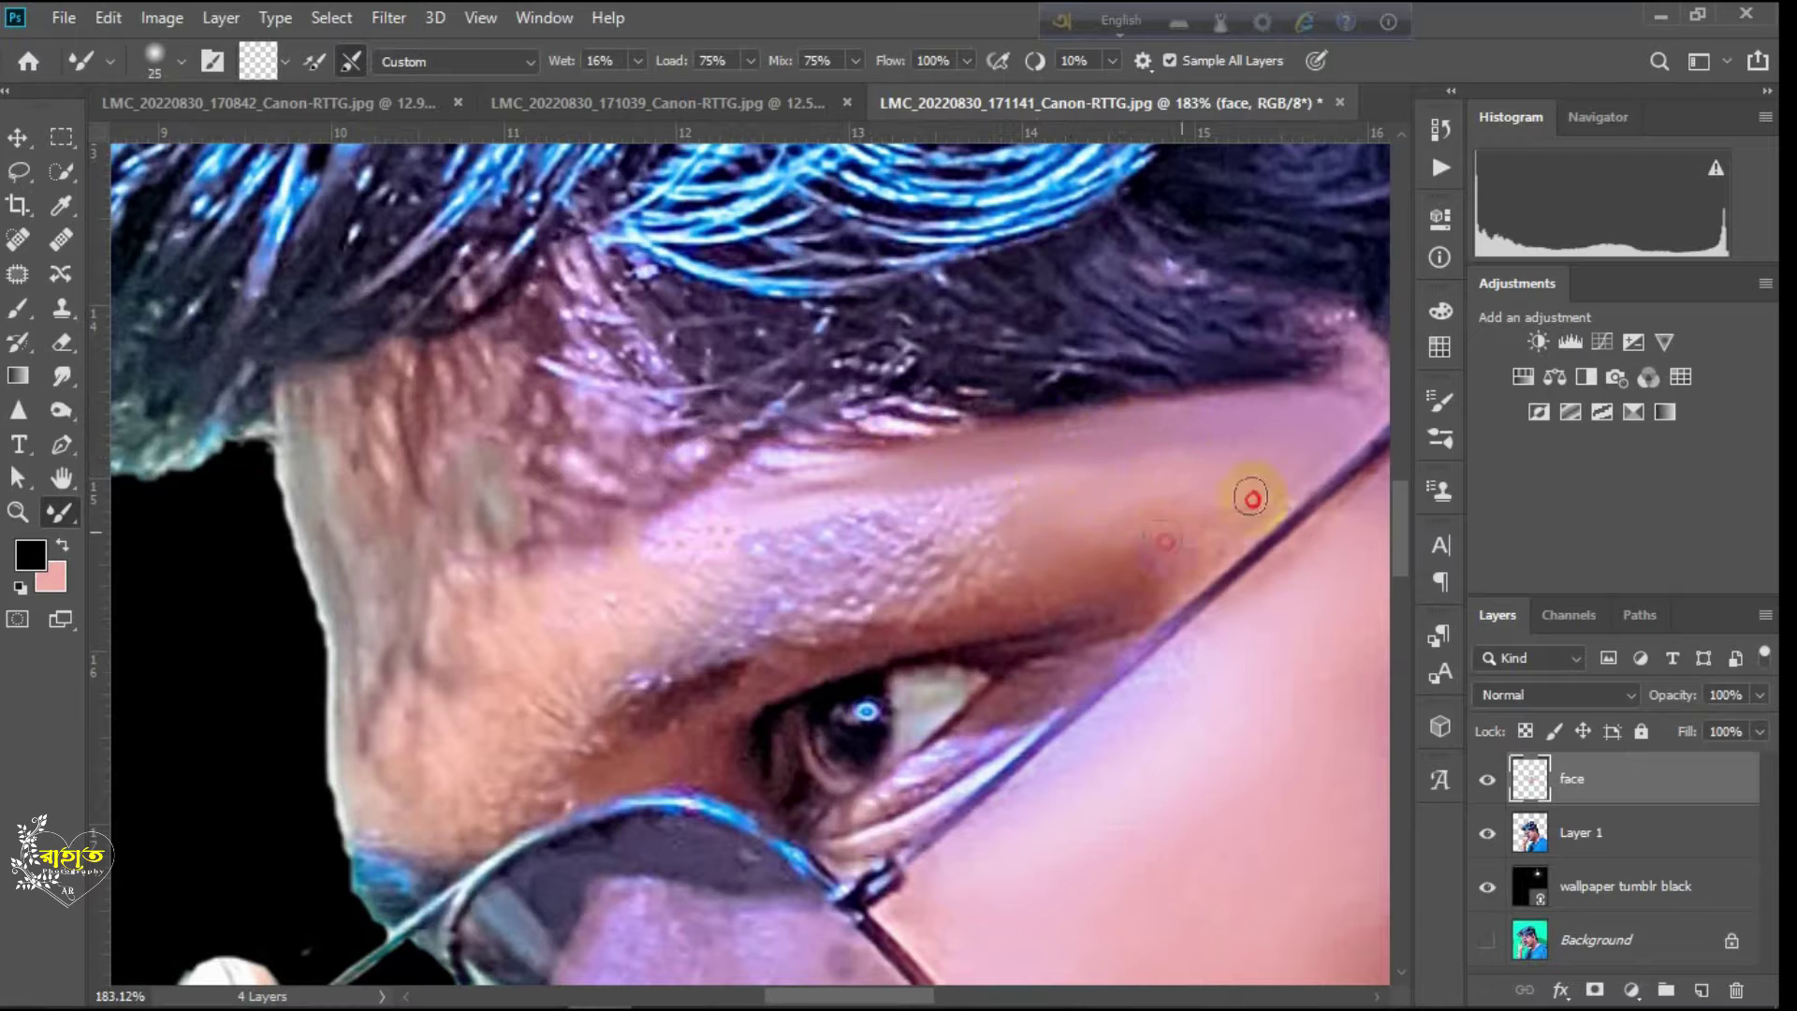
mouse_move(1008, 607)
mouse_down()
mouse_move(702, 712)
mouse_move(722, 784)
mouse_up()
mouse_move(1066, 569)
mouse_down()
mouse_move(941, 584)
mouse_move(1038, 493)
mouse_move(781, 480)
mouse_move(644, 622)
mouse_up()
Step: Smooth the forehead between the hairline and the eyebrow with the brush enlarged to size 50
mouse_move(666, 498)
mouse_down()
mouse_move(815, 626)
mouse_move(959, 538)
mouse_up()
key(bracketright)
mouse_move(863, 502)
mouse_down()
mouse_move(959, 546)
mouse_move(899, 519)
mouse_up()
mouse_move(631, 539)
mouse_down()
mouse_move(671, 762)
mouse_move(803, 674)
mouse_move(793, 792)
mouse_move(767, 542)
mouse_up()
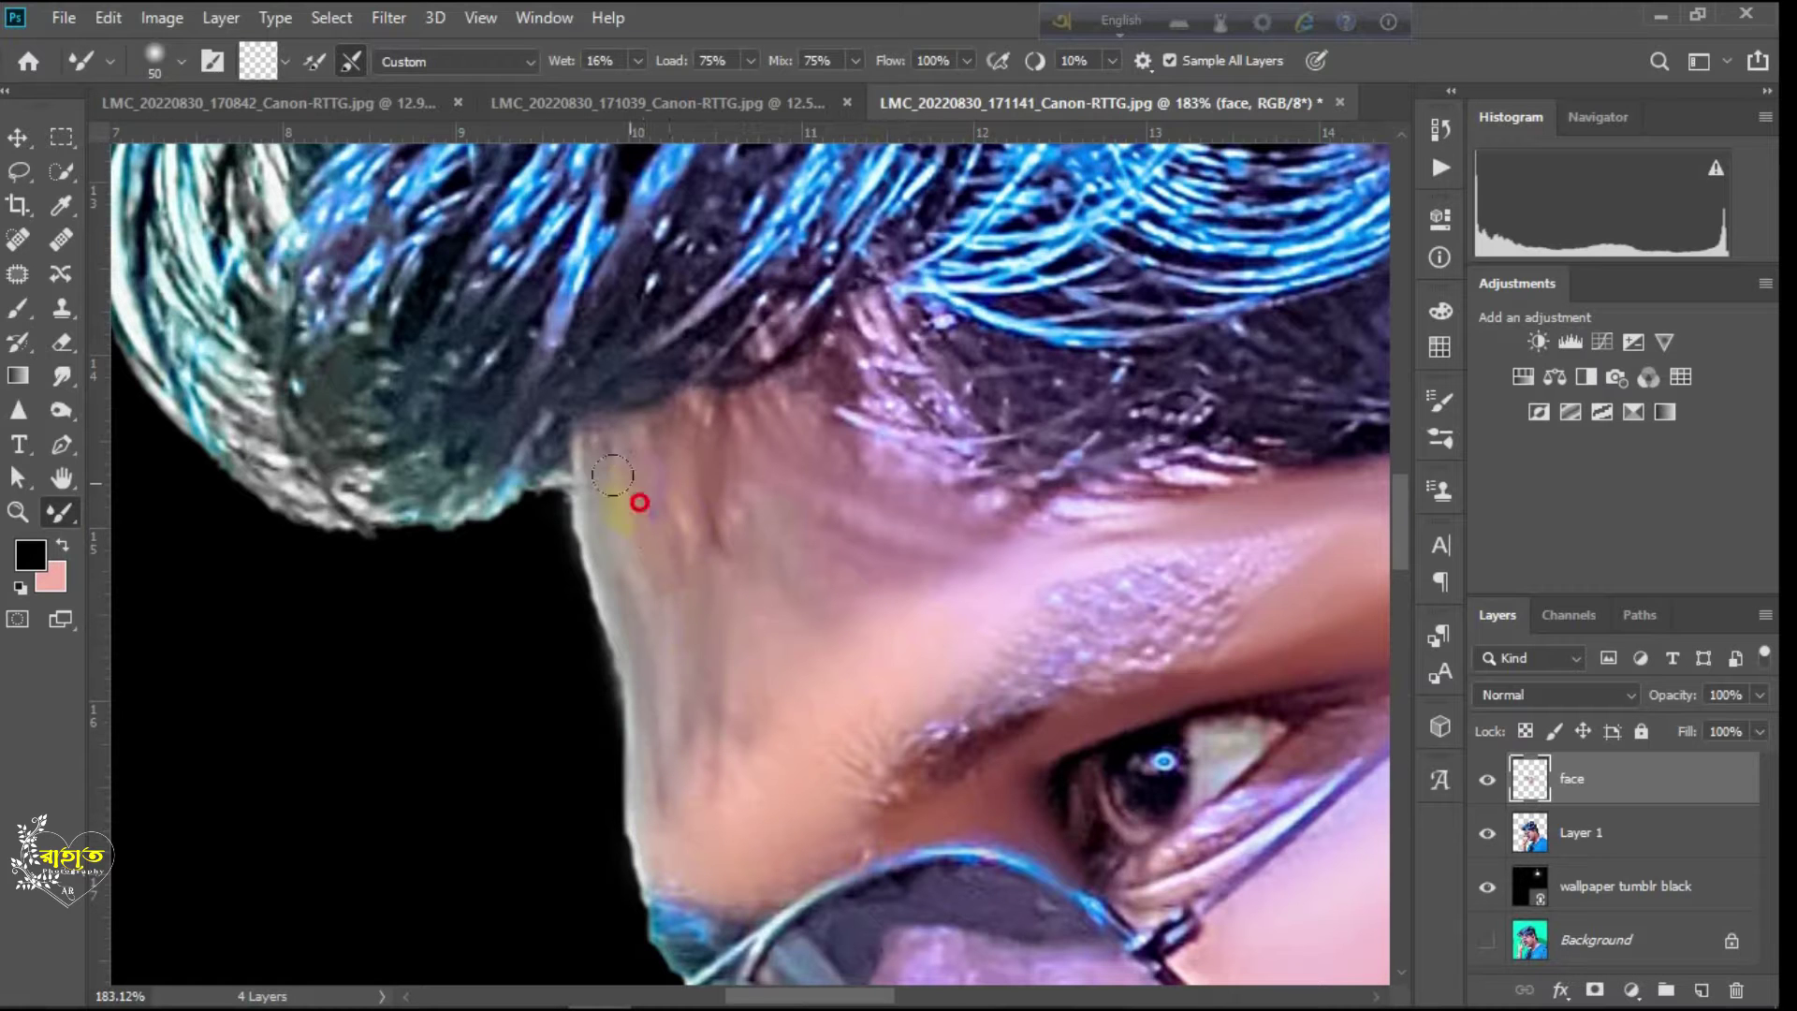
drag(639, 502, 640, 742)
drag(998, 517, 1126, 506)
drag(994, 597, 902, 594)
Step: Blend the shadowed smile line between the glasses and the mouth, reducing the brush to size 35 near the nostril
scroll(843, 653, down, 8)
scroll(1067, 843, up, 3)
scroll(1030, 870, down, 3)
scroll(937, 877, up, 9)
scroll(974, 829, up, 1)
drag(961, 686, 723, 519)
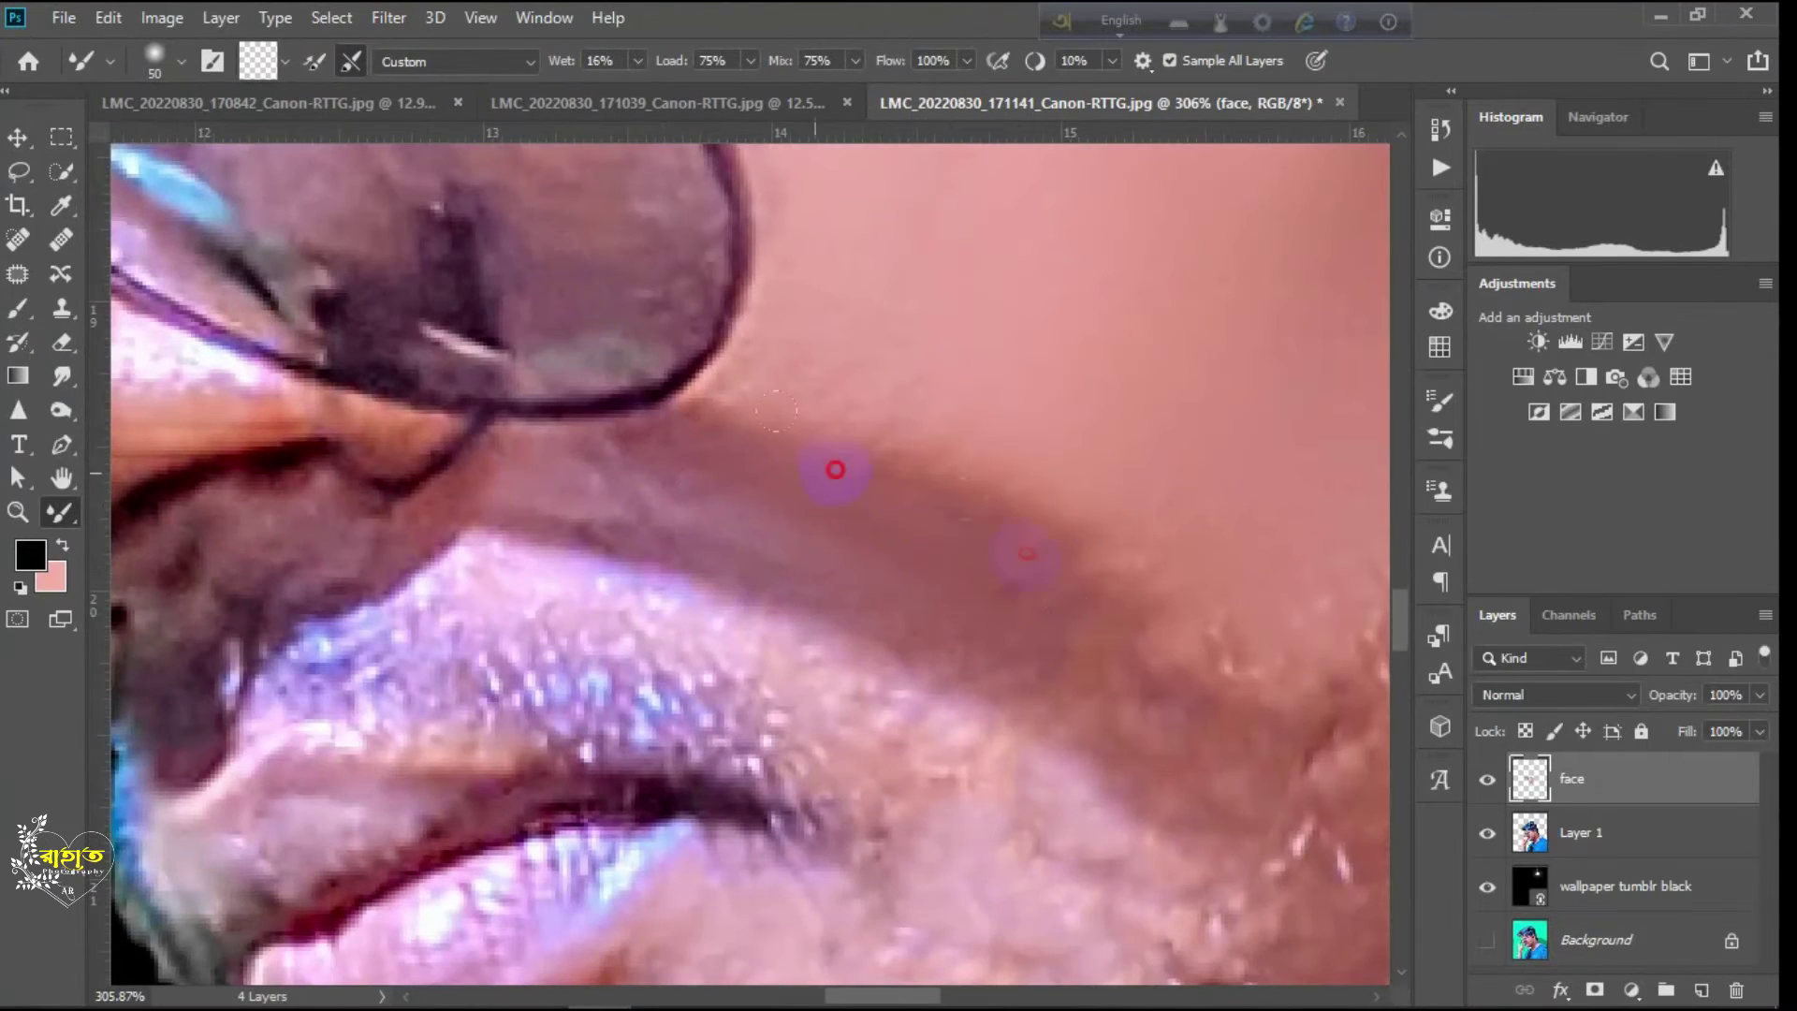
drag(835, 470, 1260, 734)
drag(802, 642, 440, 550)
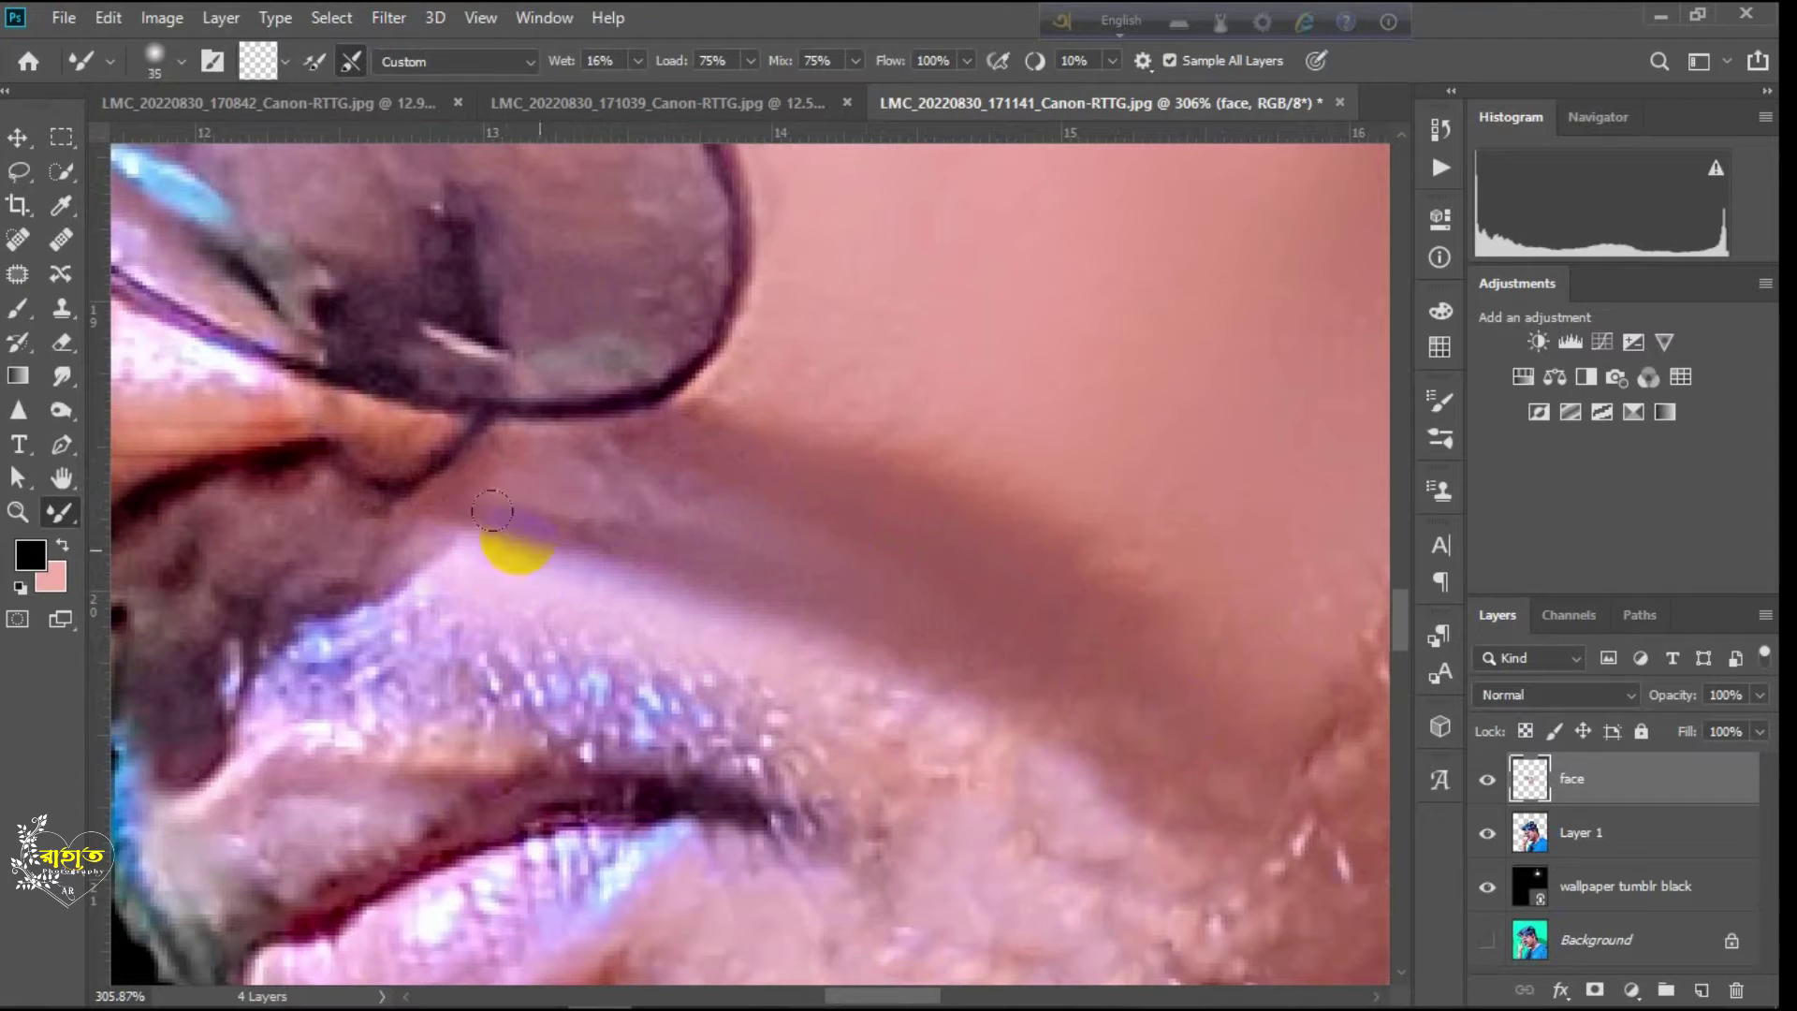
drag(448, 460, 716, 387)
Step: Smooth the skin beside the moustache and the shiny surface of the nose
scroll(880, 532, down, 8)
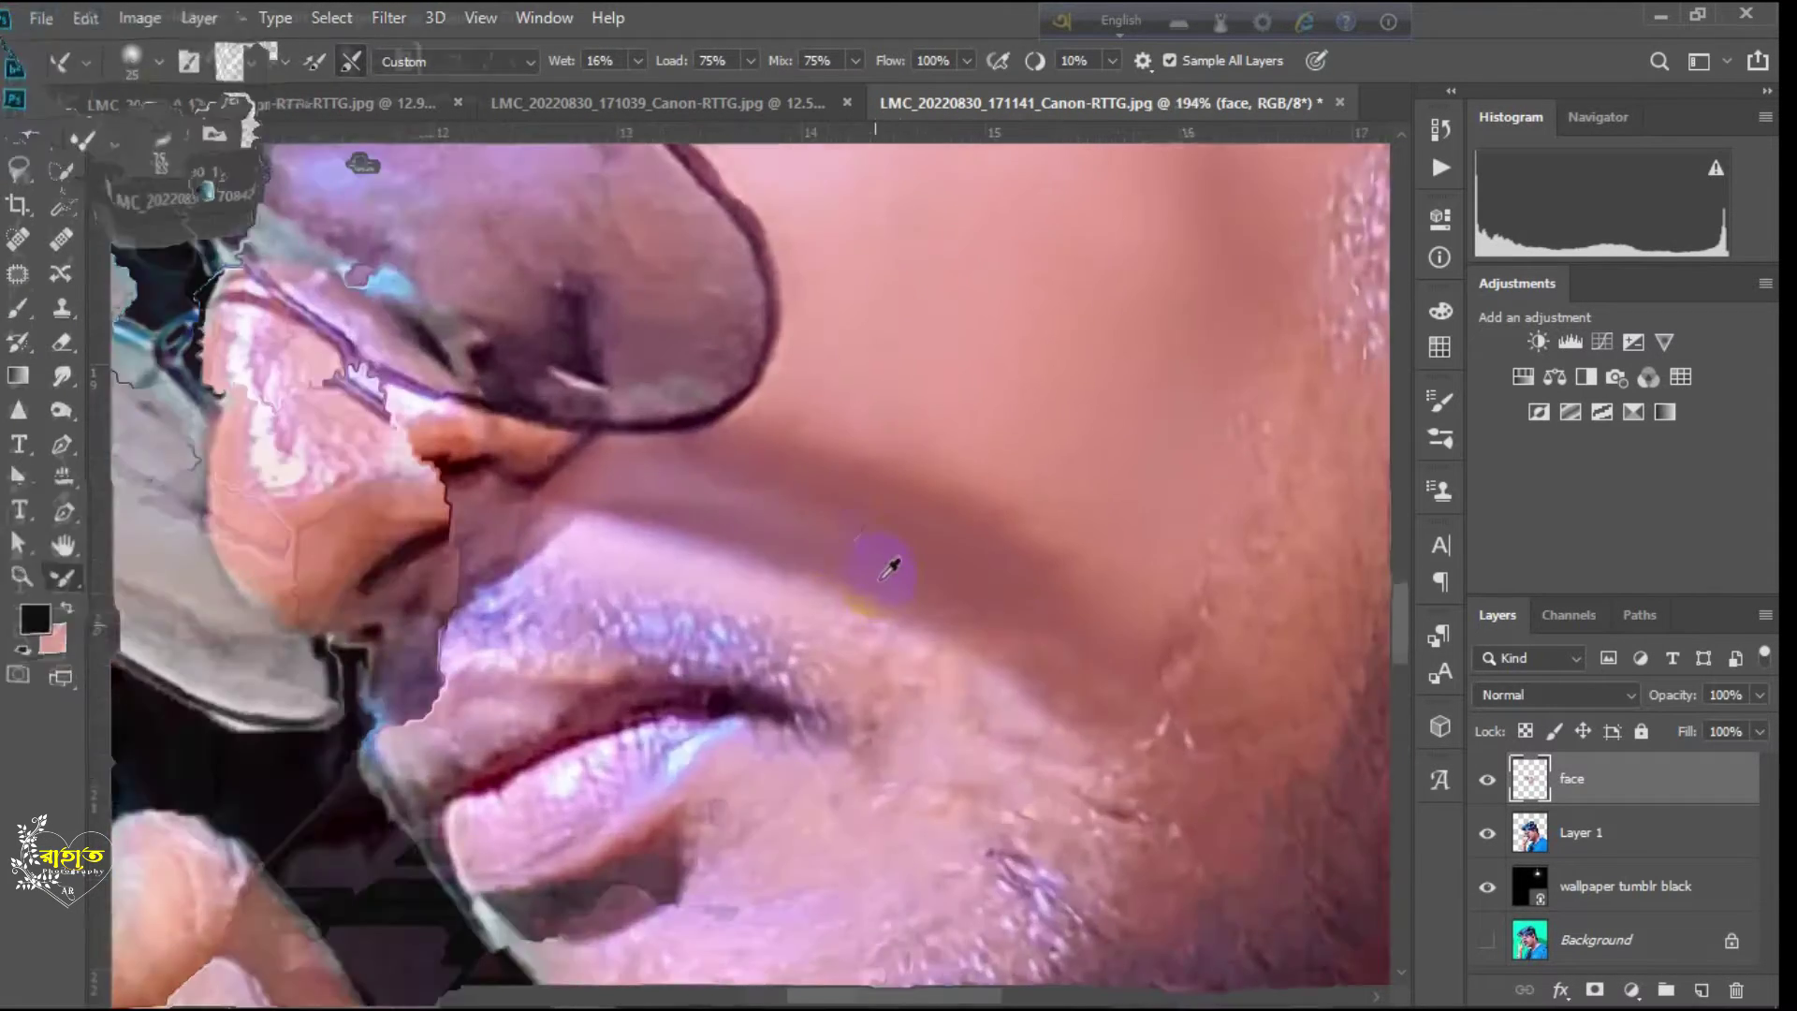
drag(831, 587, 969, 691)
drag(836, 690, 769, 582)
drag(670, 554, 526, 536)
mouse_move(461, 401)
mouse_down()
mouse_move(445, 478)
mouse_move(453, 382)
mouse_move(469, 530)
mouse_move(469, 419)
mouse_move(673, 489)
mouse_move(477, 484)
mouse_move(495, 461)
mouse_move(493, 526)
mouse_up()
Step: Smooth the chin and the skin beside and below the mouth with the brush at size 35
key(bracketright)
key(bracketright)
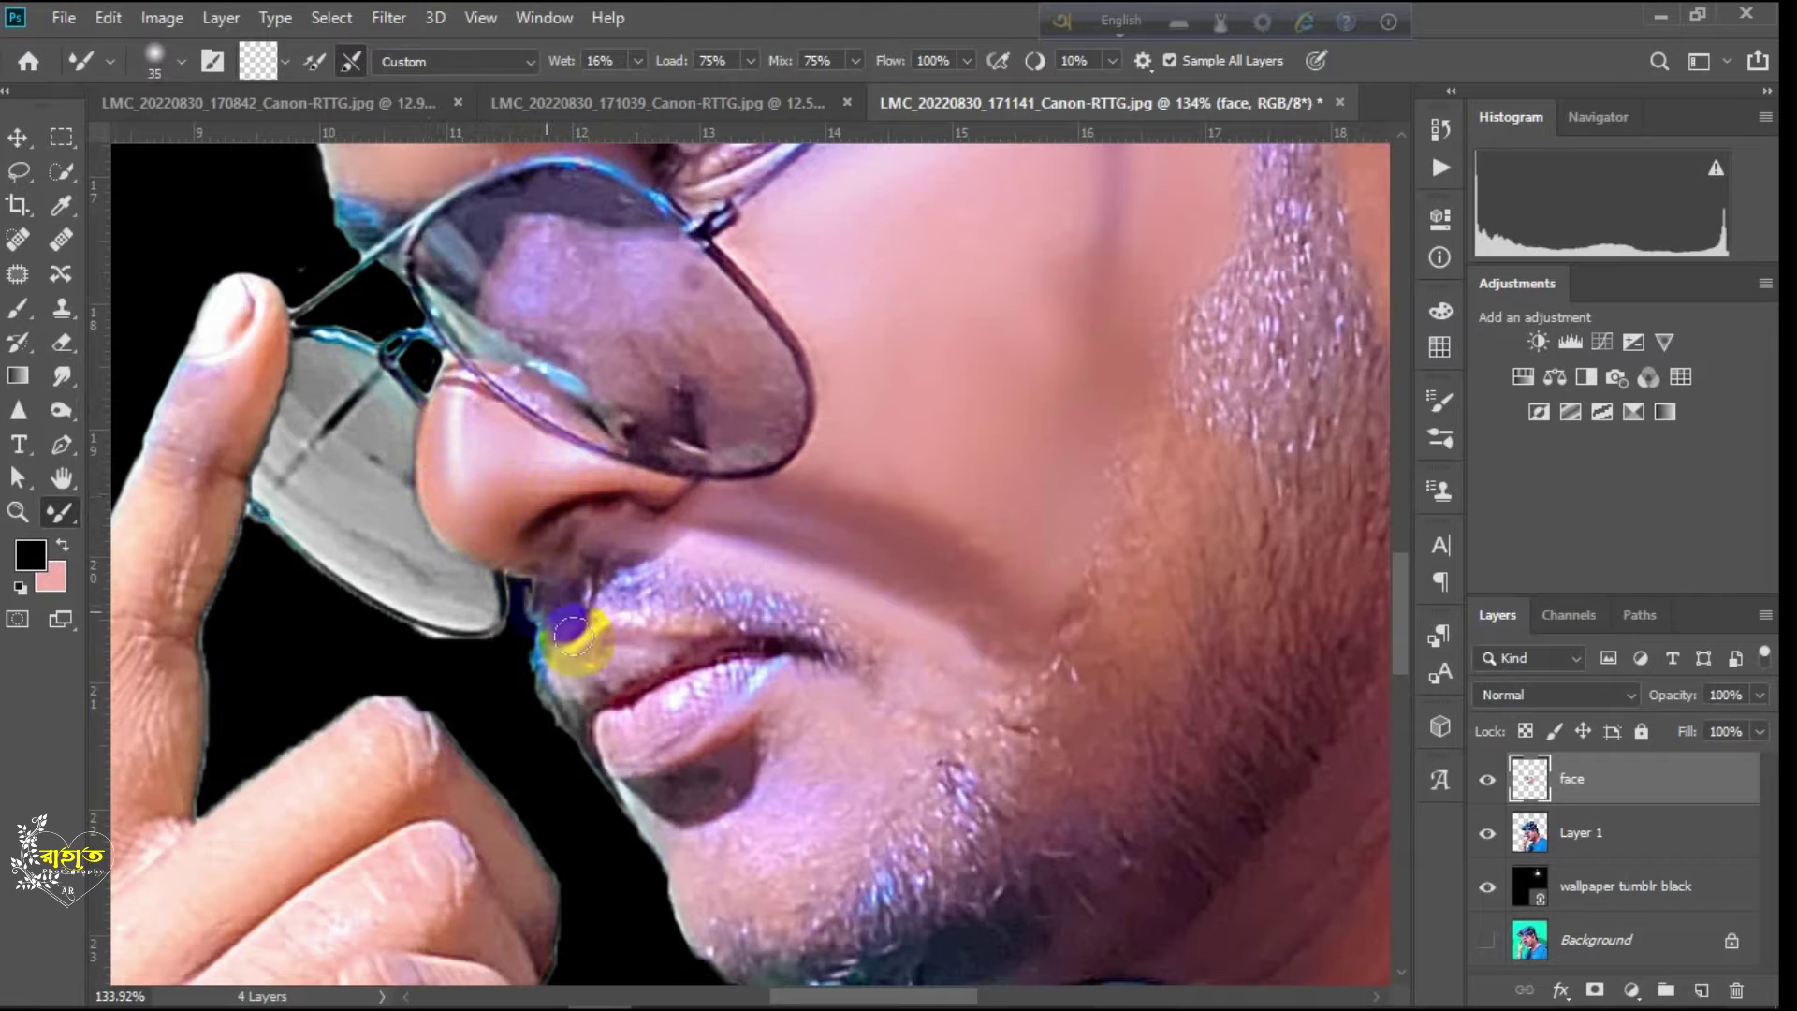
mouse_move(831, 778)
mouse_down()
mouse_move(830, 708)
mouse_move(850, 846)
mouse_move(808, 866)
mouse_move(777, 789)
mouse_move(697, 869)
mouse_move(705, 936)
mouse_move(664, 841)
mouse_move(682, 866)
mouse_move(759, 837)
mouse_move(771, 883)
mouse_move(869, 785)
mouse_move(855, 701)
mouse_move(977, 683)
mouse_up()
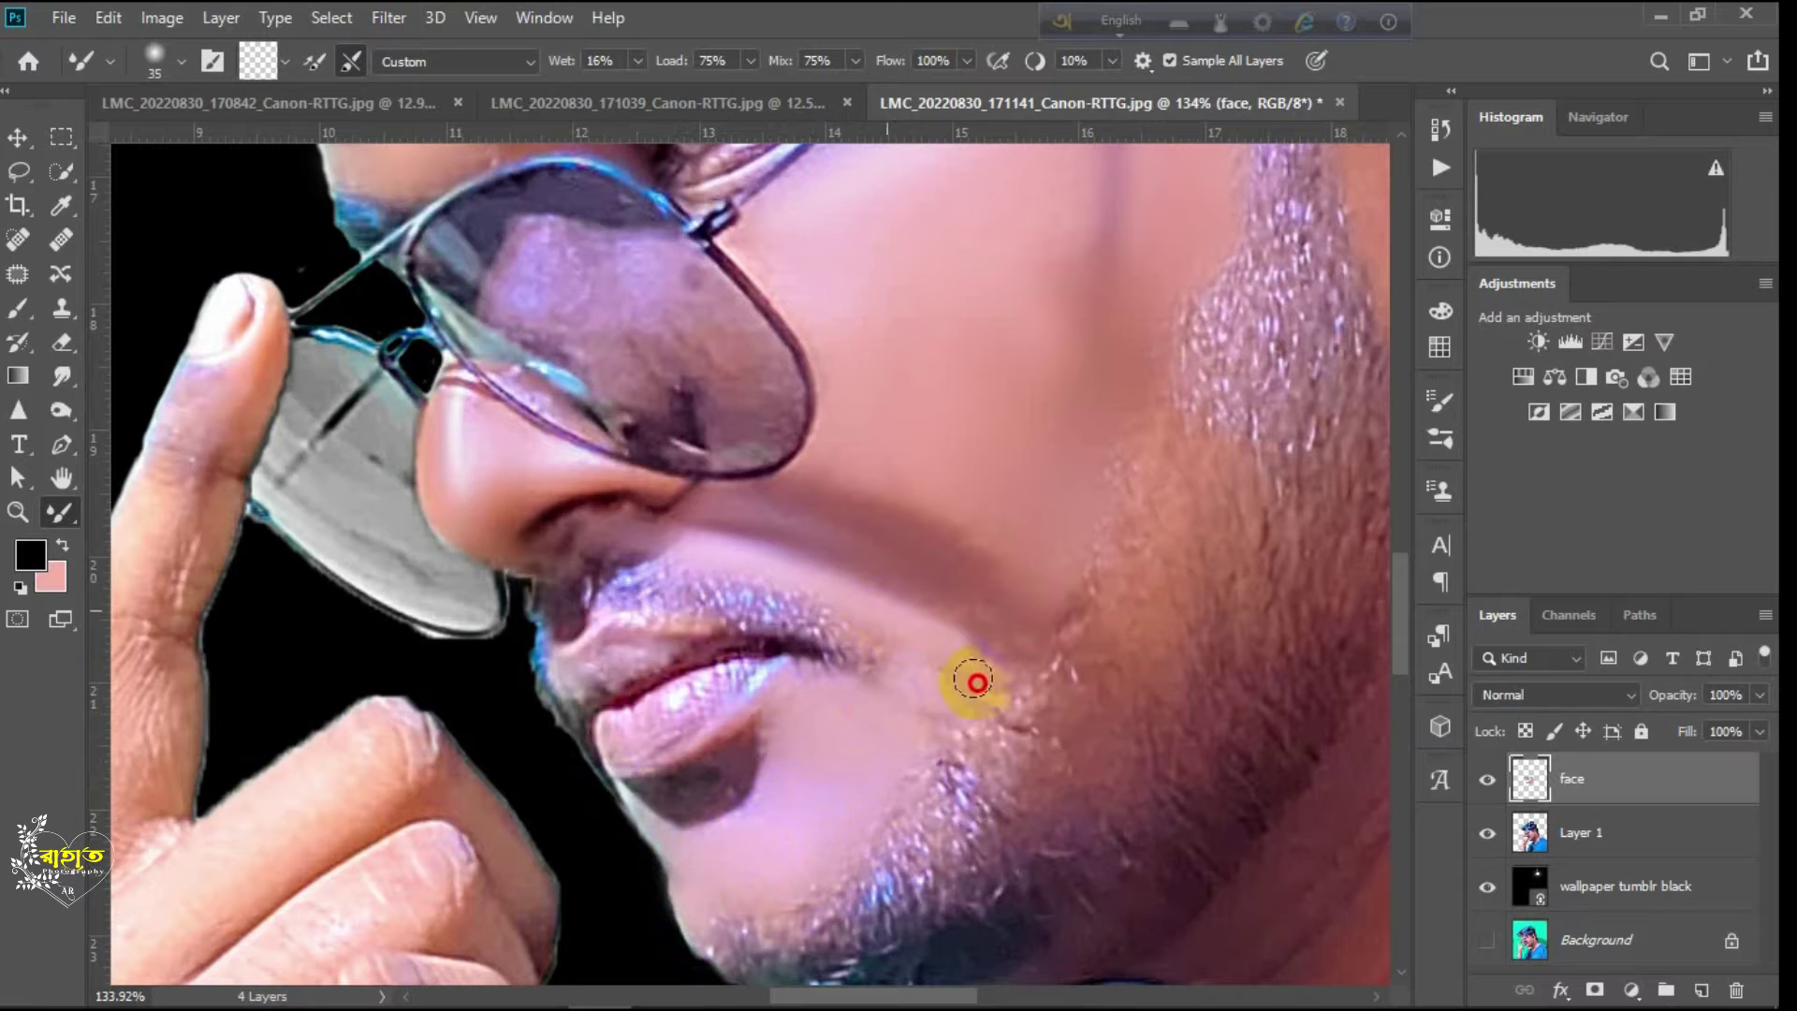
mouse_move(813, 703)
mouse_down()
mouse_move(710, 792)
mouse_move(789, 747)
mouse_move(707, 768)
mouse_up()
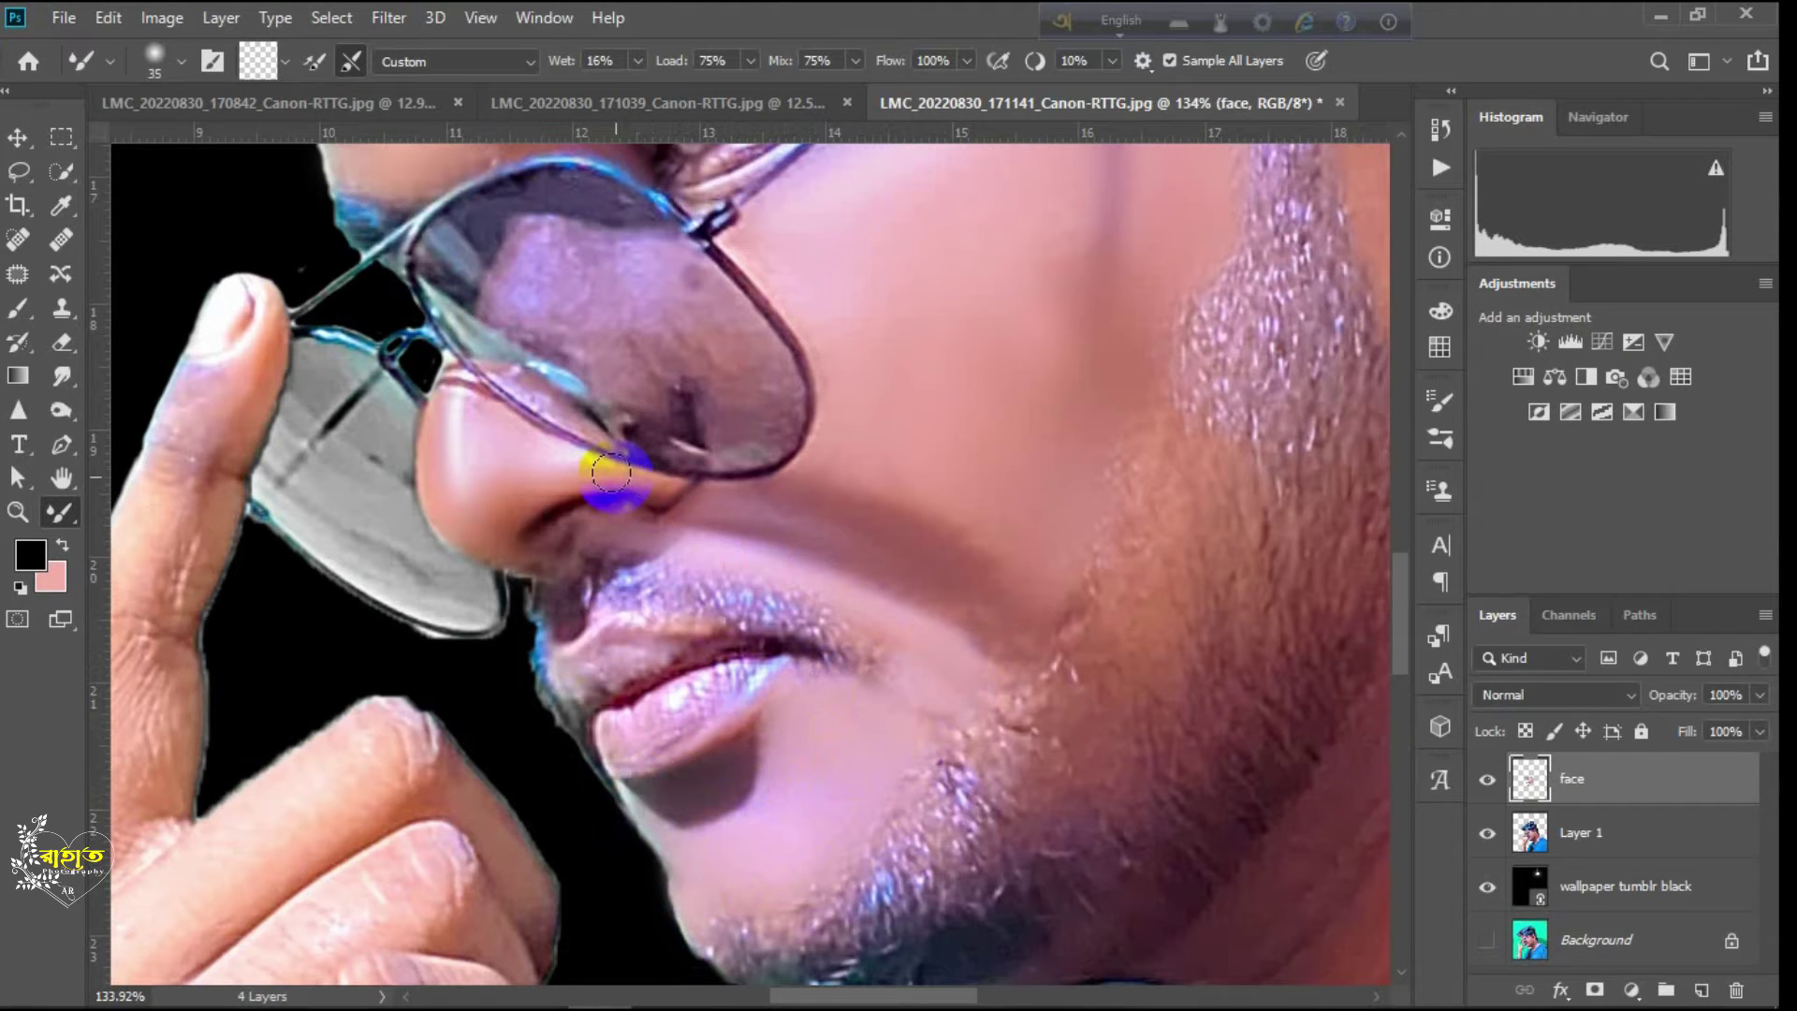
Step: Smooth the skin in front of the ear and over the outer ear and earlobe
scroll(610, 473, down, 5)
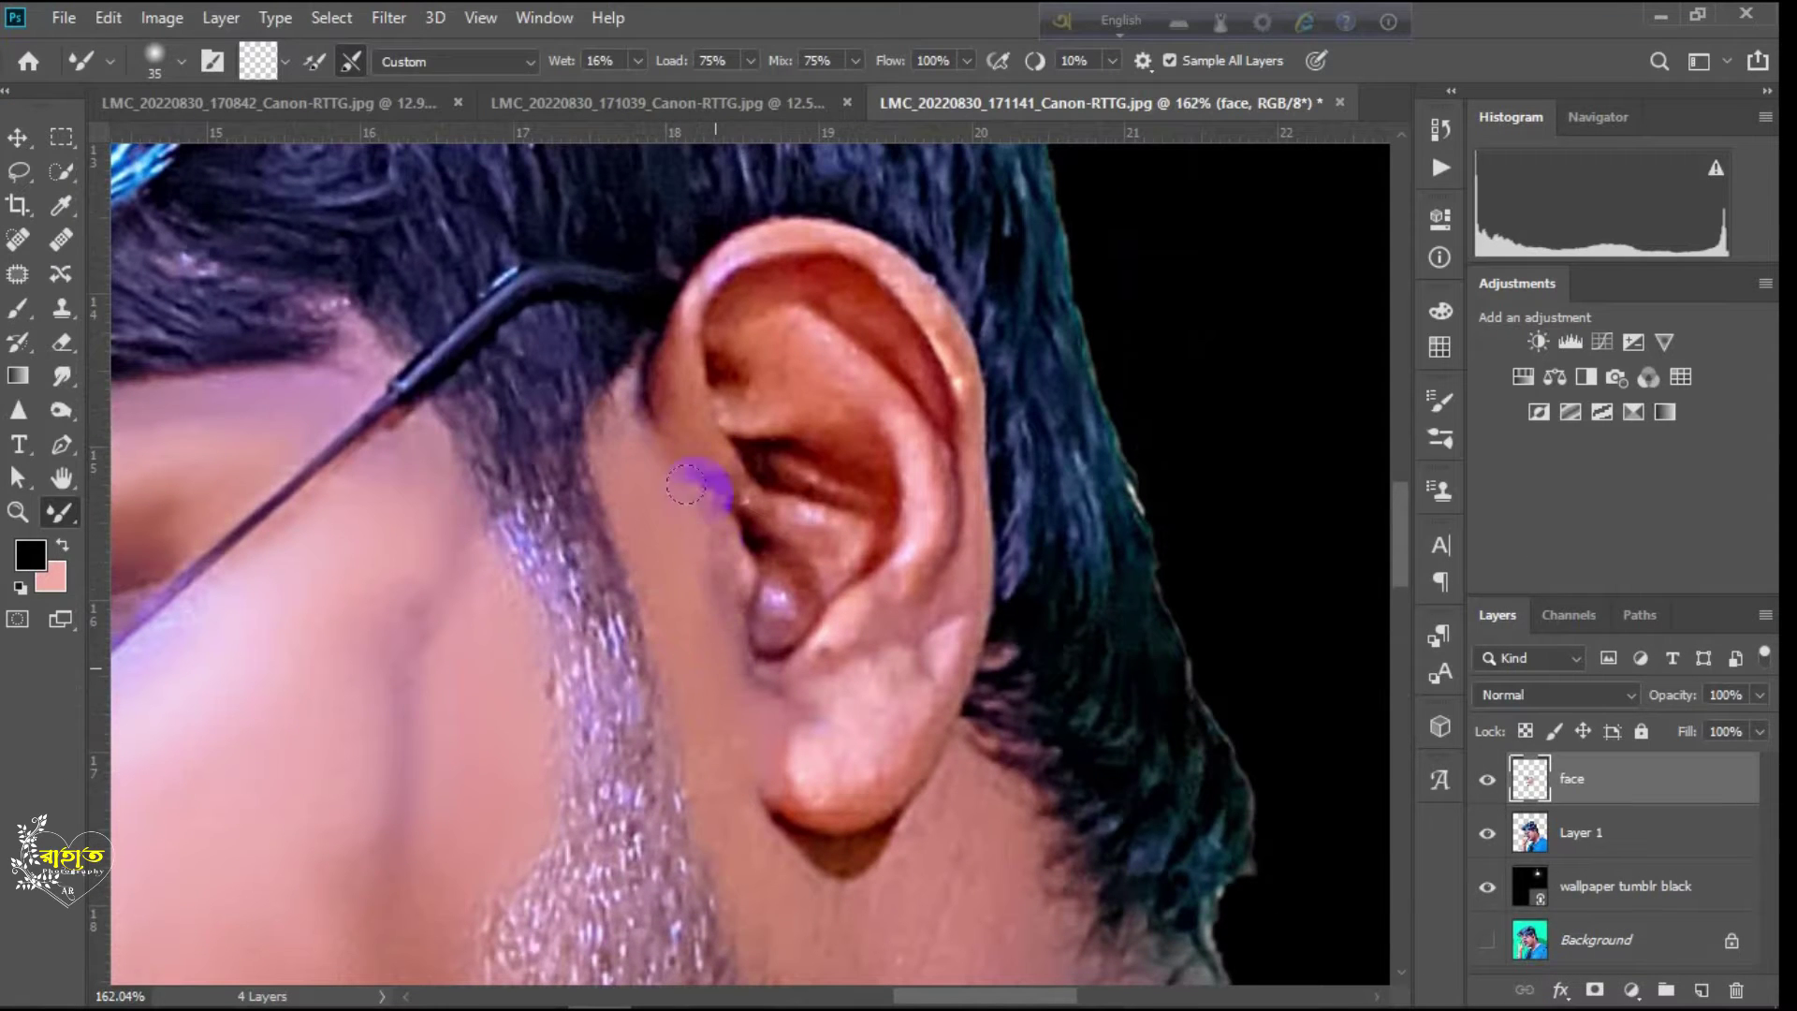
mouse_move(656, 372)
mouse_down()
mouse_move(918, 297)
mouse_move(941, 595)
mouse_move(830, 788)
mouse_up()
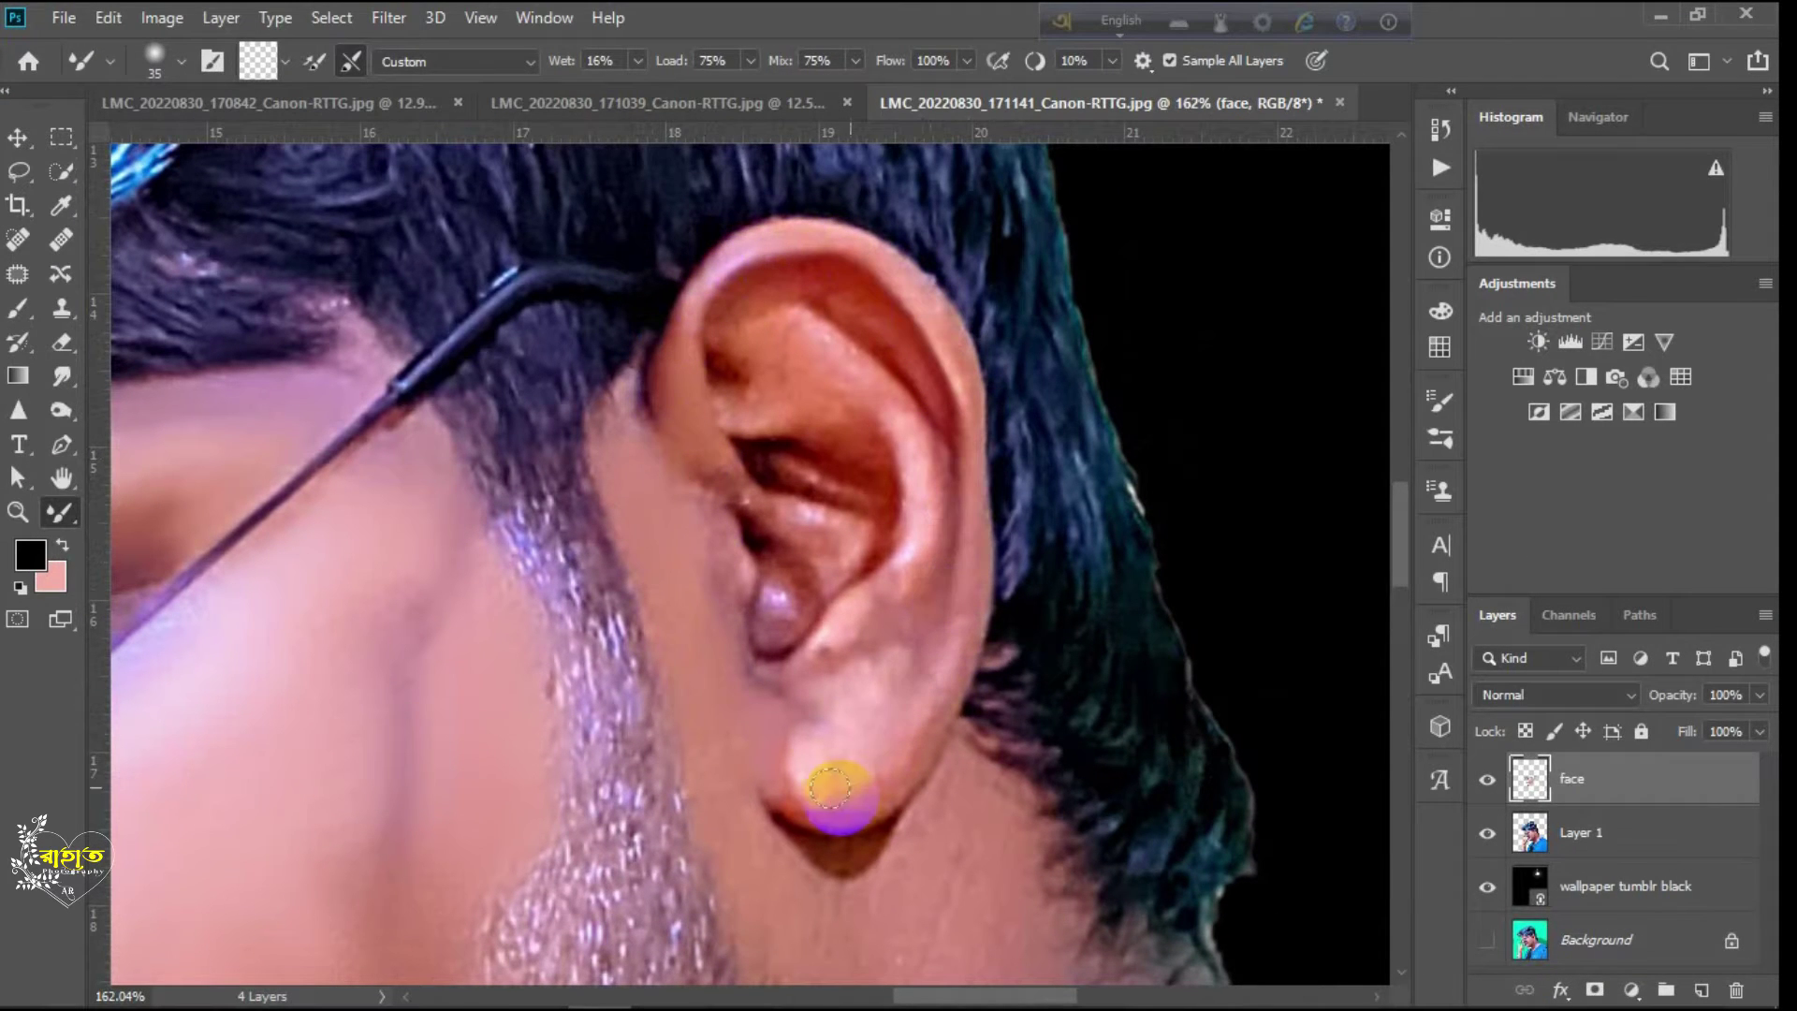
mouse_move(847, 671)
mouse_down()
mouse_move(882, 552)
mouse_move(882, 440)
mouse_up()
mouse_move(754, 298)
mouse_down()
mouse_move(923, 384)
mouse_move(801, 296)
mouse_move(672, 389)
mouse_move(789, 408)
mouse_move(892, 456)
mouse_move(808, 450)
mouse_move(806, 500)
mouse_move(763, 488)
mouse_move(773, 624)
mouse_up()
mouse_move(845, 459)
mouse_down()
mouse_move(721, 372)
mouse_move(727, 351)
mouse_move(800, 380)
mouse_move(877, 368)
mouse_move(950, 543)
mouse_move(885, 744)
mouse_up()
drag(855, 763, 770, 297)
Step: Smooth the neck below the ear and along the shoulder with the brush at size 80
drag(626, 261, 704, 406)
drag(829, 359, 810, 413)
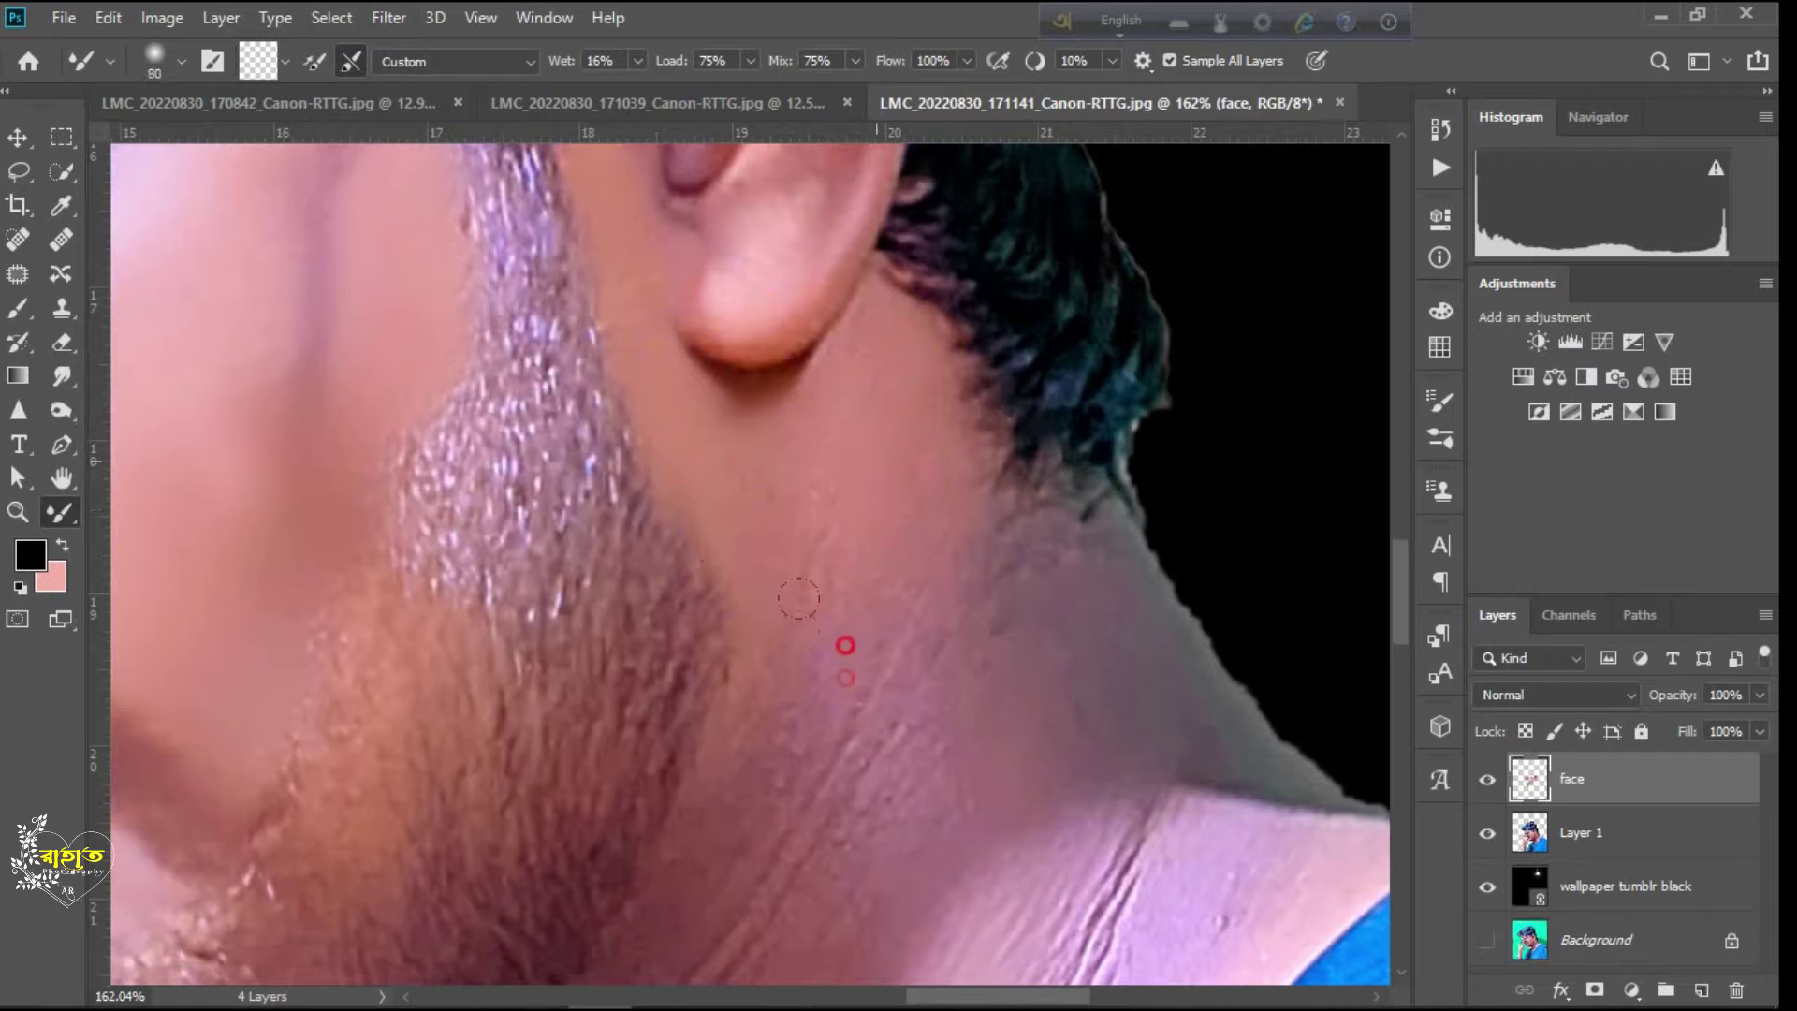
drag(740, 610, 730, 413)
mouse_move(669, 528)
mouse_down()
mouse_move(537, 834)
mouse_move(499, 726)
mouse_up()
mouse_move(1089, 521)
mouse_down()
mouse_move(1254, 613)
mouse_move(1042, 727)
mouse_move(913, 865)
mouse_move(831, 859)
mouse_up()
mouse_move(1081, 666)
mouse_down()
mouse_move(1058, 329)
mouse_move(1091, 429)
mouse_move(622, 842)
mouse_move(674, 586)
mouse_up()
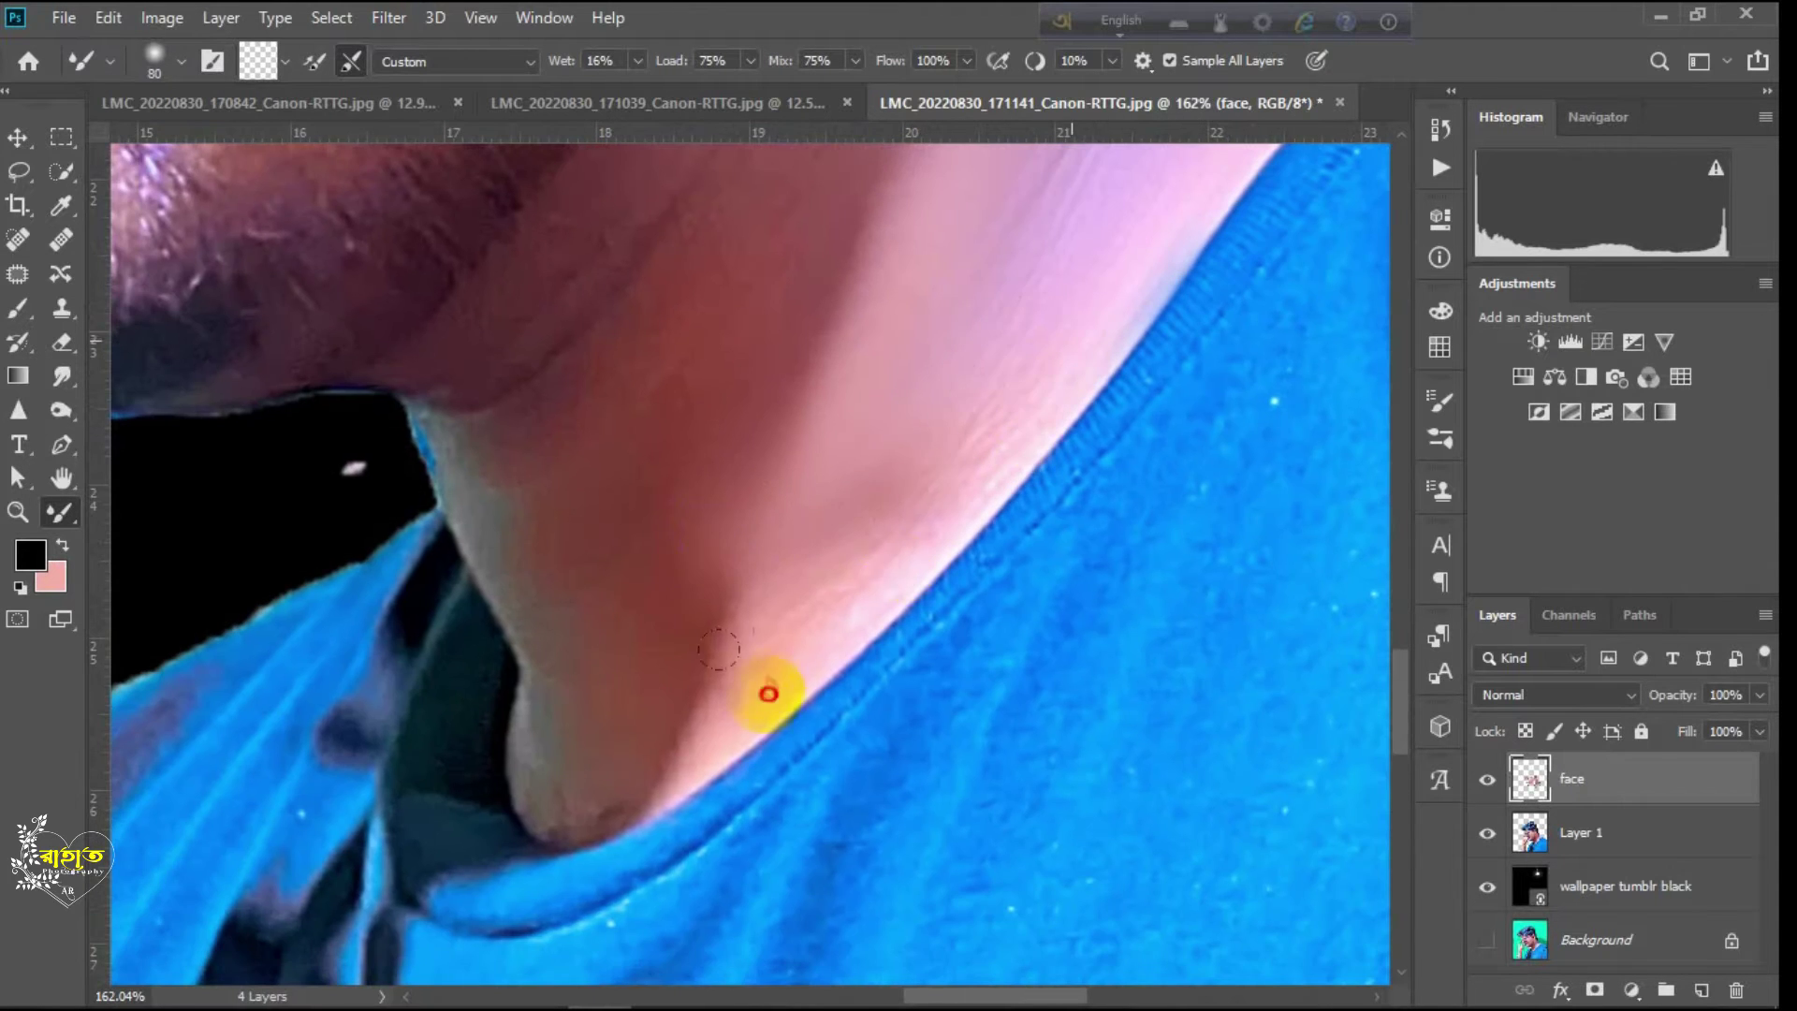
Step: Smooth the lower neck from the shirt collar up to the skin under the jaw
drag(762, 690, 665, 514)
scroll(543, 599, up, 5)
mouse_move(708, 425)
mouse_down()
mouse_move(541, 782)
mouse_move(664, 739)
mouse_up()
drag(599, 888, 648, 574)
mouse_move(532, 668)
mouse_down()
mouse_move(625, 646)
mouse_move(620, 517)
mouse_up()
drag(716, 236, 748, 473)
drag(674, 401, 516, 590)
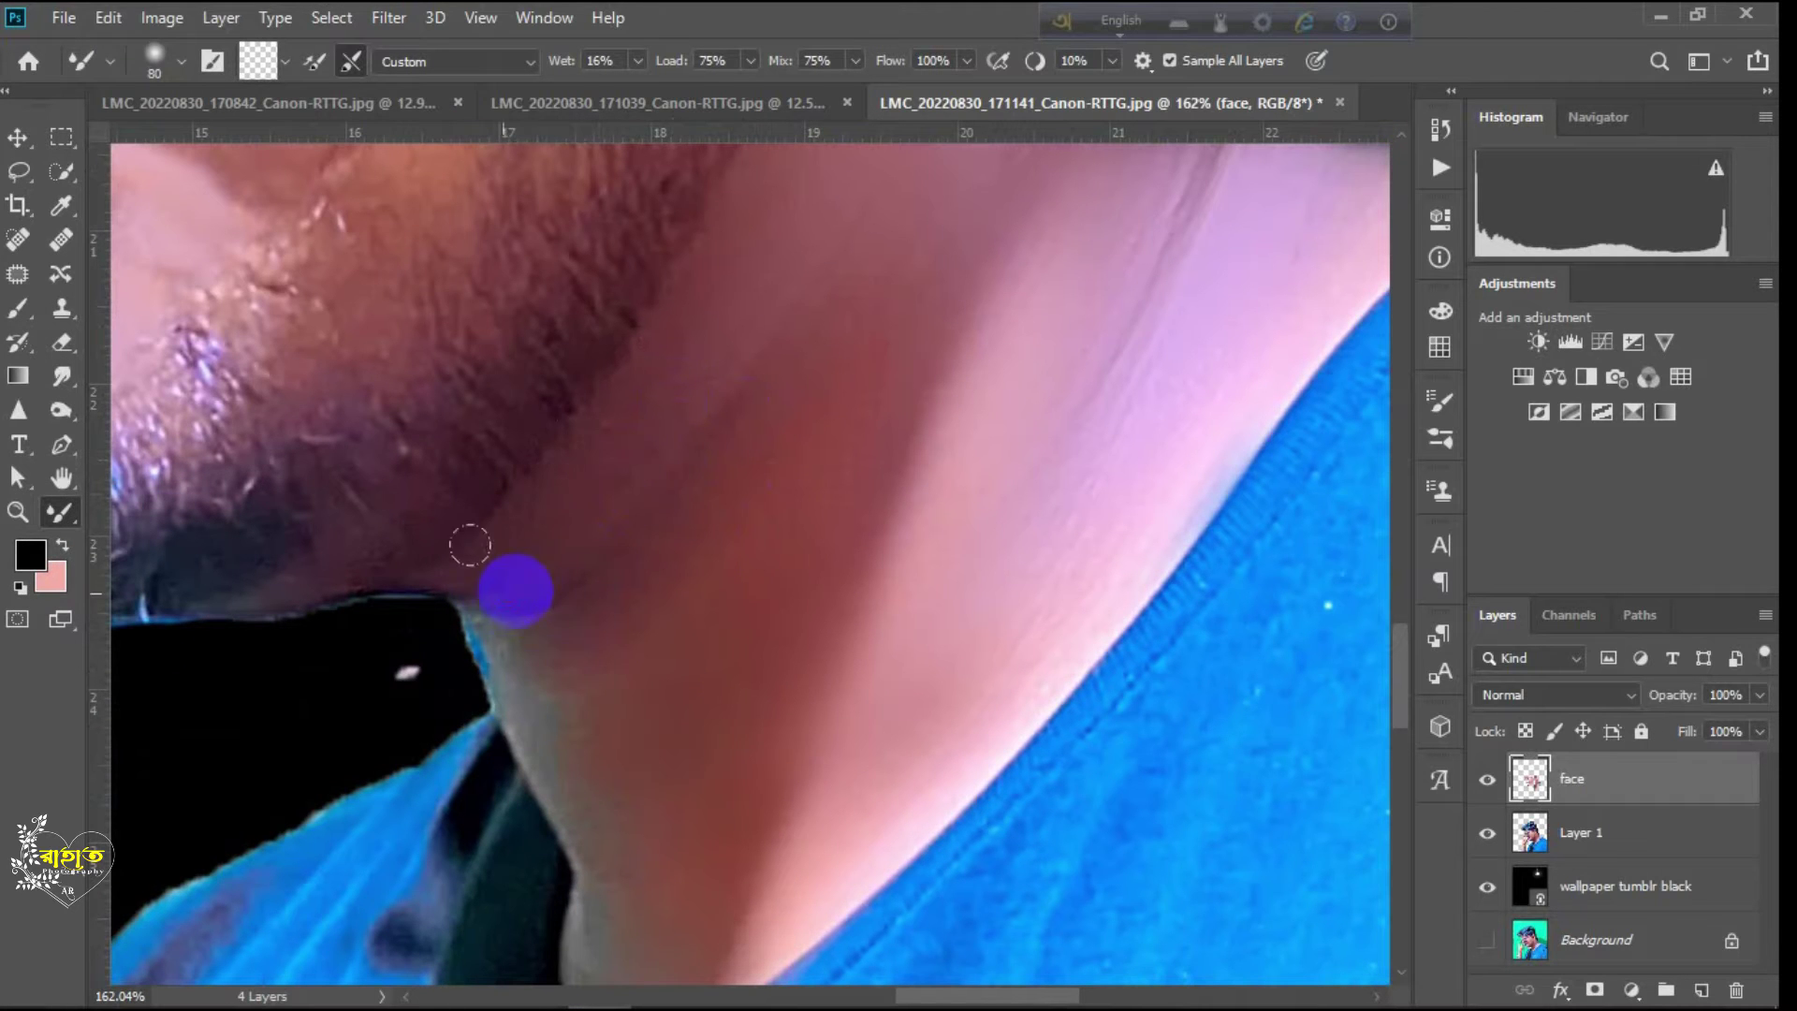
drag(770, 375, 562, 554)
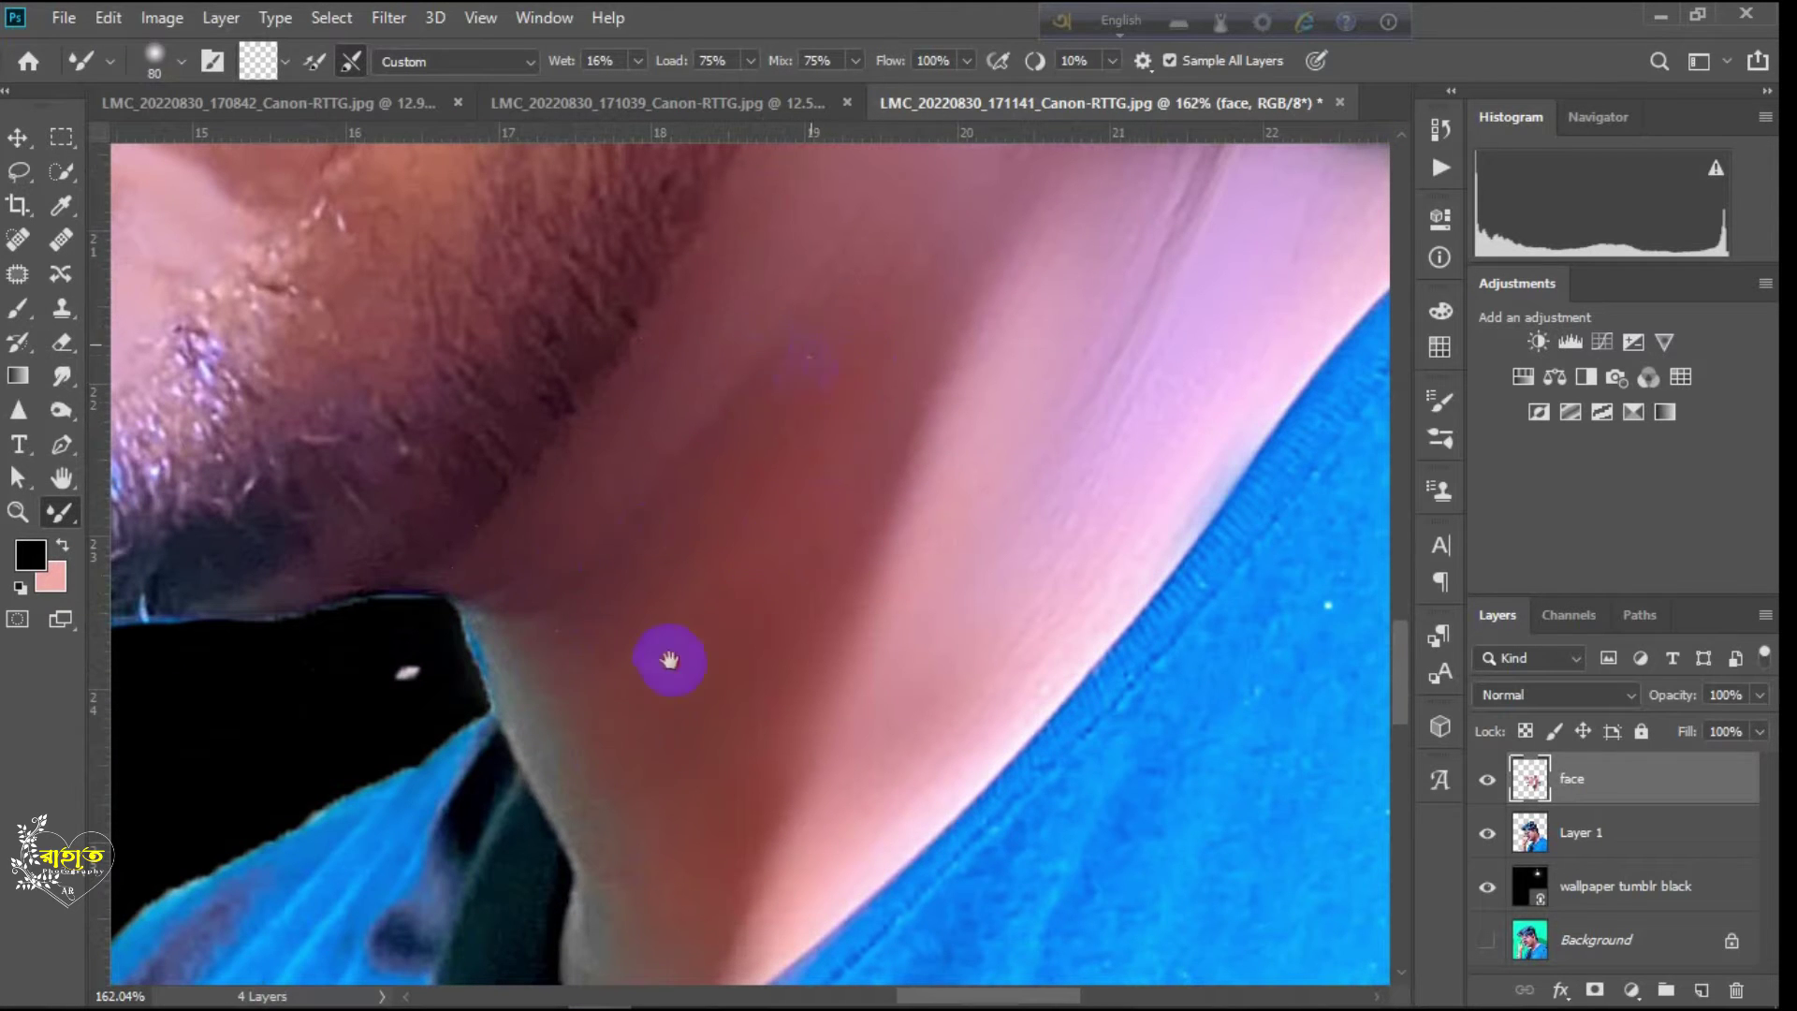
Step: Compare the portrait with the face layer hidden and shown to examine the skin retouching
drag(802, 353, 635, 746)
scroll(662, 521, down, 10)
drag(487, 693, 742, 592)
scroll(756, 530, up, 11)
scroll(756, 531, down, 3)
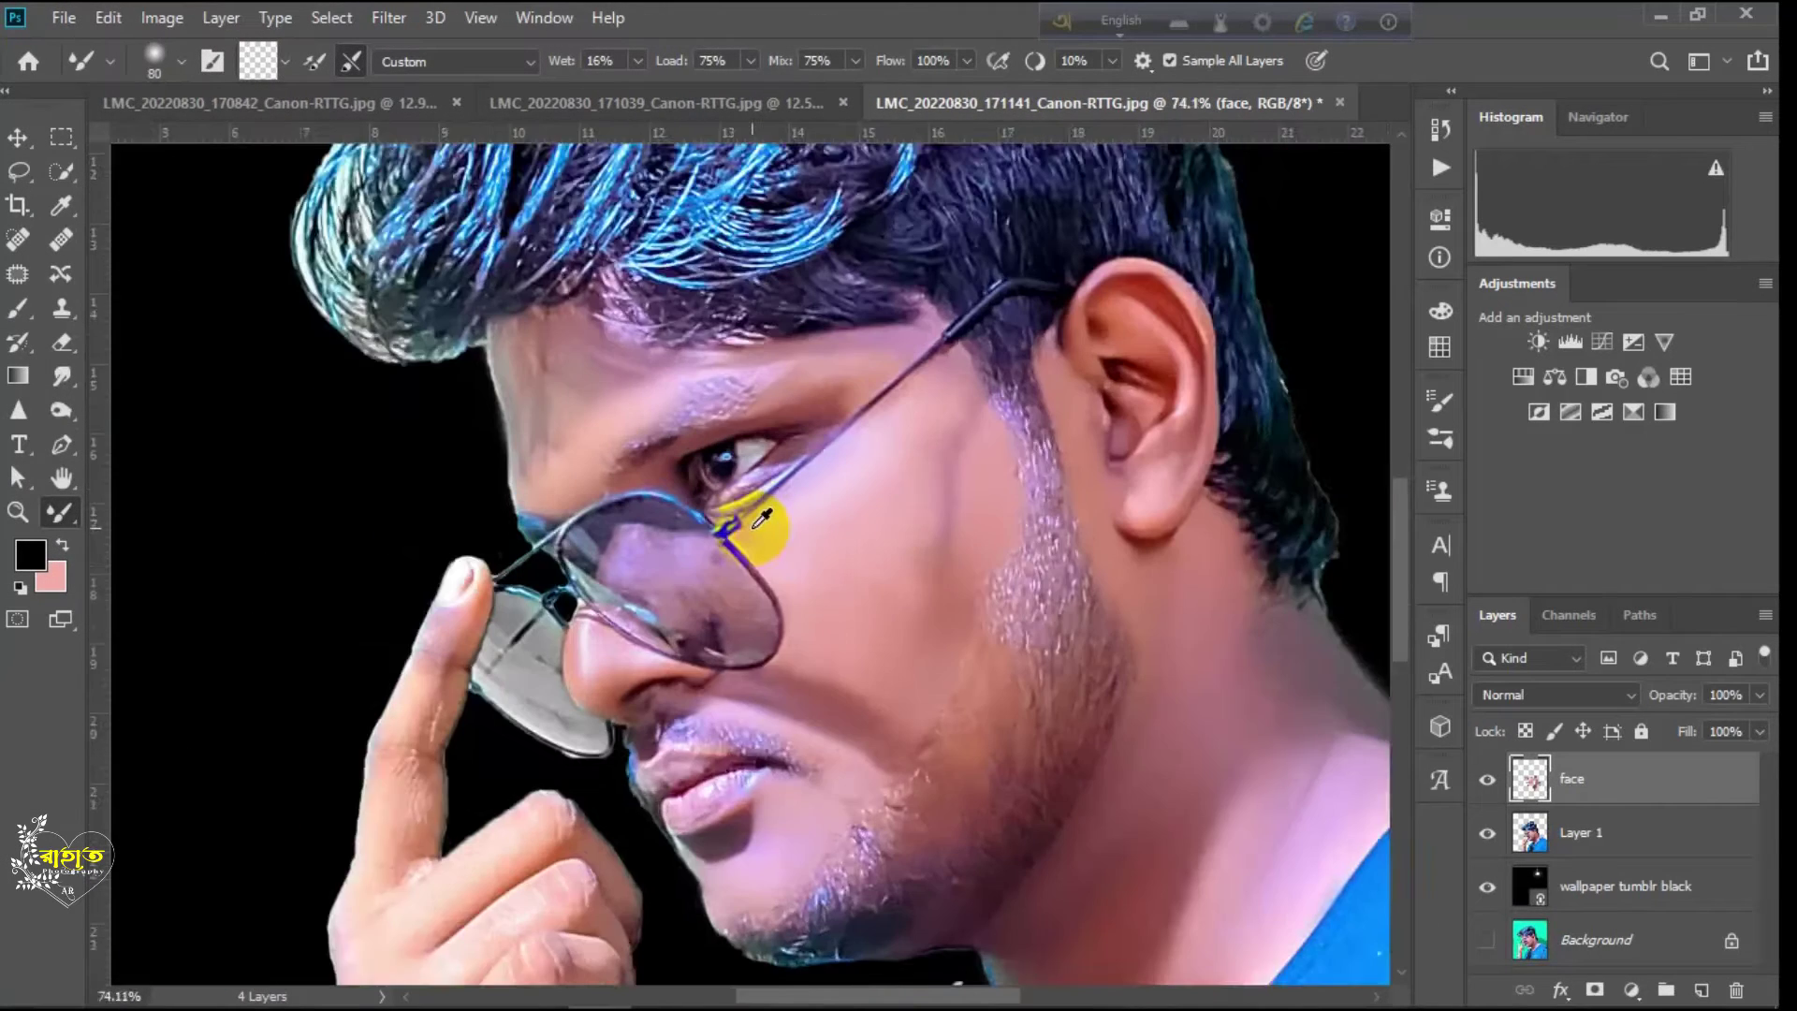
click(1484, 785)
click(1485, 784)
click(1485, 785)
click(1485, 784)
click(1485, 785)
click(1484, 785)
Step: Smooth the skin of the raised index finger and the hand
drag(862, 853, 766, 649)
mouse_move(870, 788)
mouse_down()
mouse_move(855, 690)
mouse_move(915, 732)
mouse_up()
drag(560, 529, 573, 776)
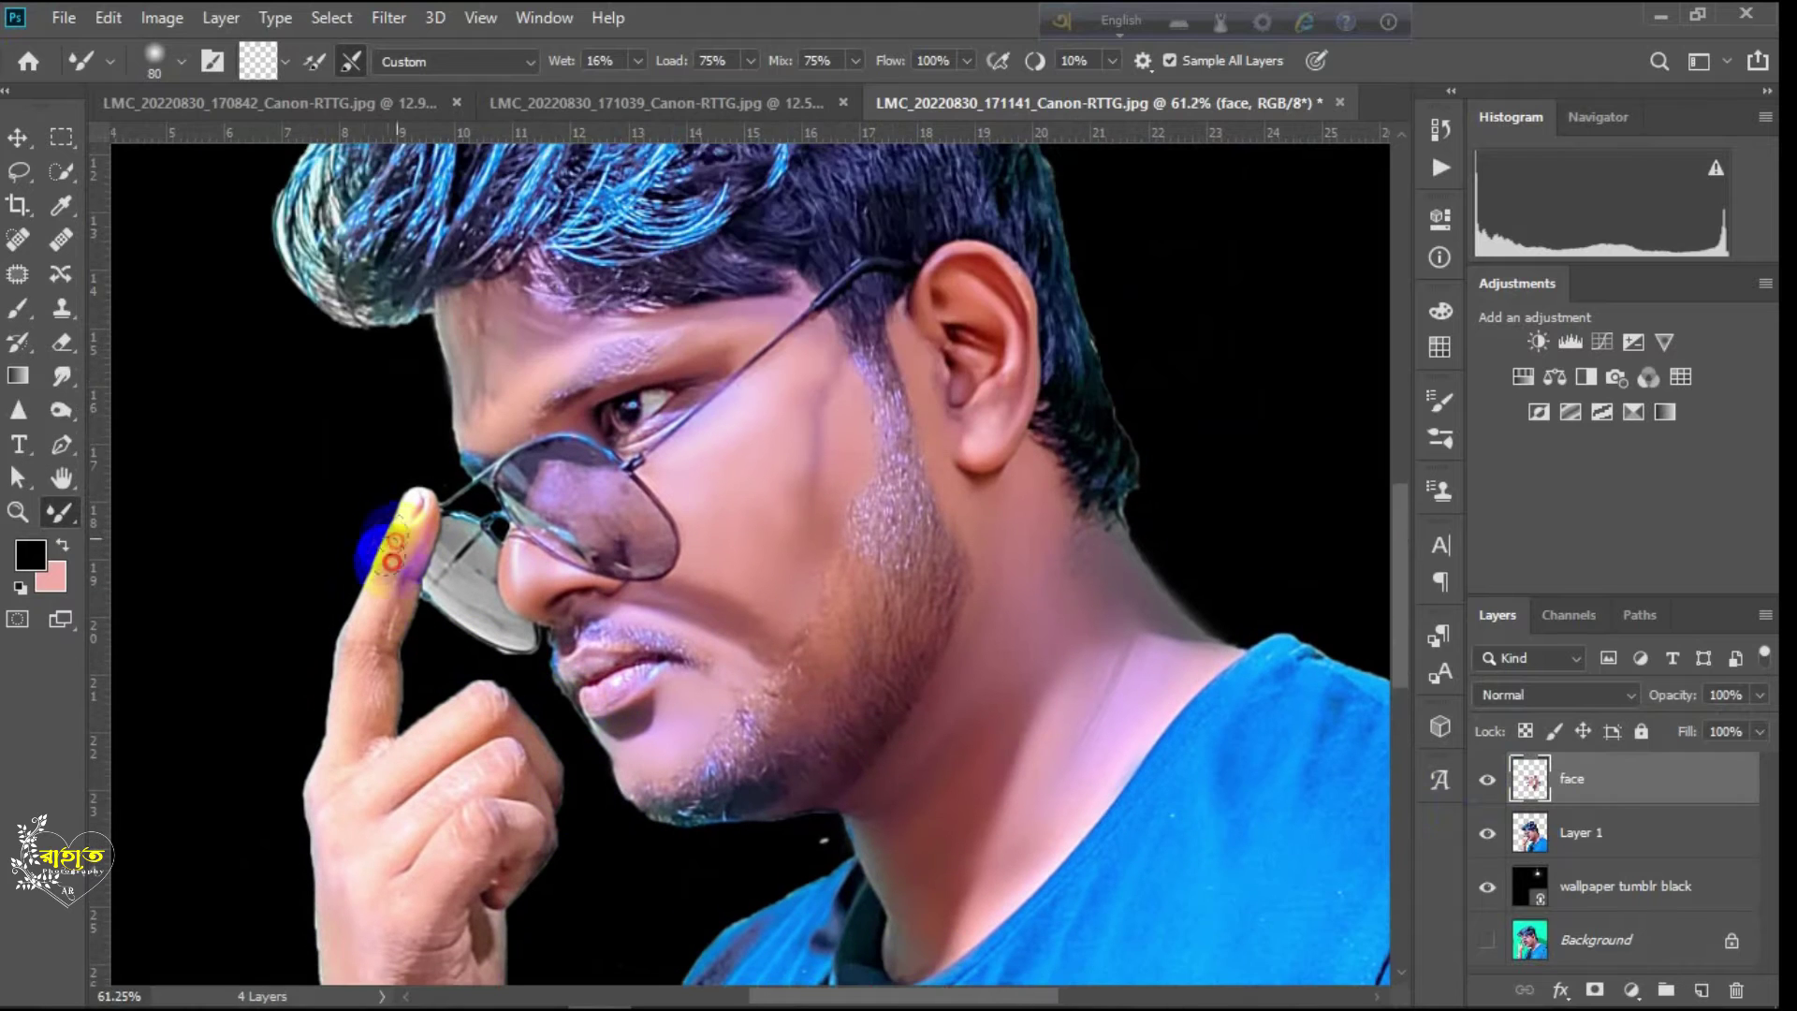
drag(354, 758, 361, 569)
drag(482, 562, 514, 526)
mouse_move(417, 764)
mouse_down()
mouse_move(489, 458)
mouse_move(420, 450)
mouse_move(425, 733)
mouse_move(496, 543)
mouse_up()
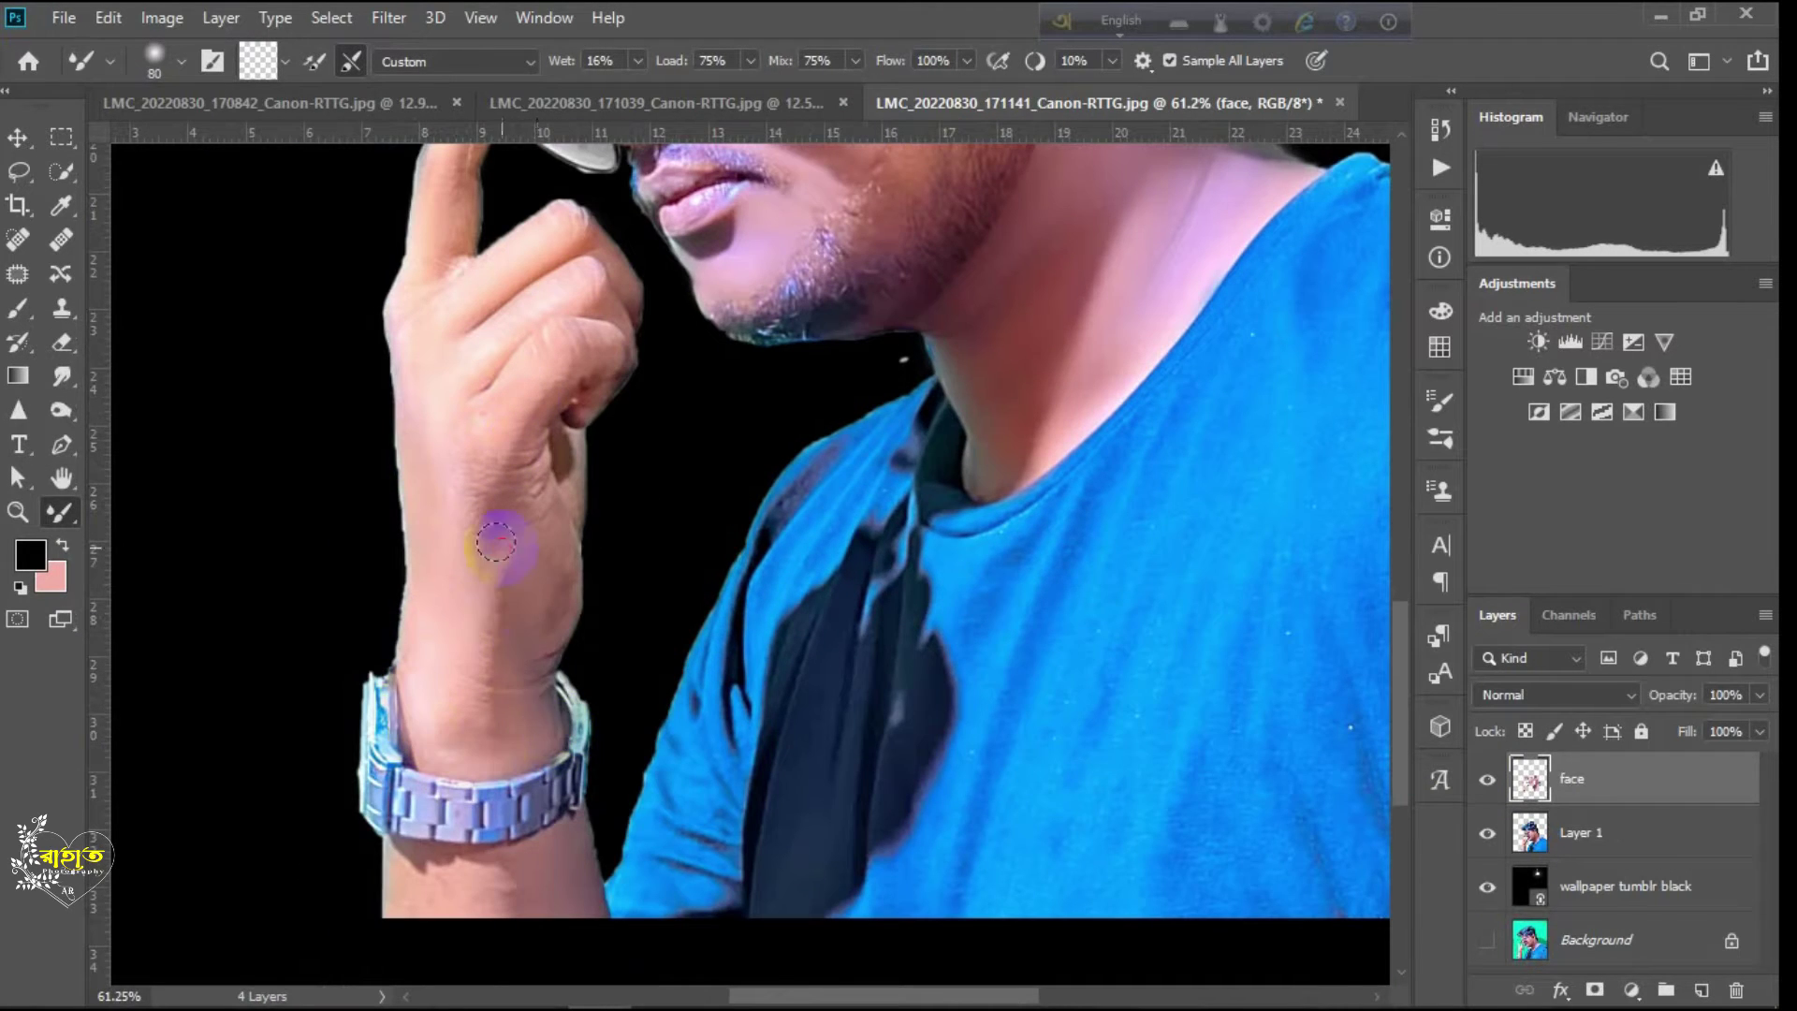
Step: Smooth the remaining skin on the back of the hand and the wrist around the watch
drag(560, 629, 529, 660)
drag(492, 694, 489, 384)
mouse_move(404, 571)
mouse_down()
mouse_move(400, 591)
mouse_move(577, 533)
mouse_move(420, 562)
mouse_move(477, 550)
mouse_up()
scroll(489, 551, down, 9)
drag(569, 389, 682, 730)
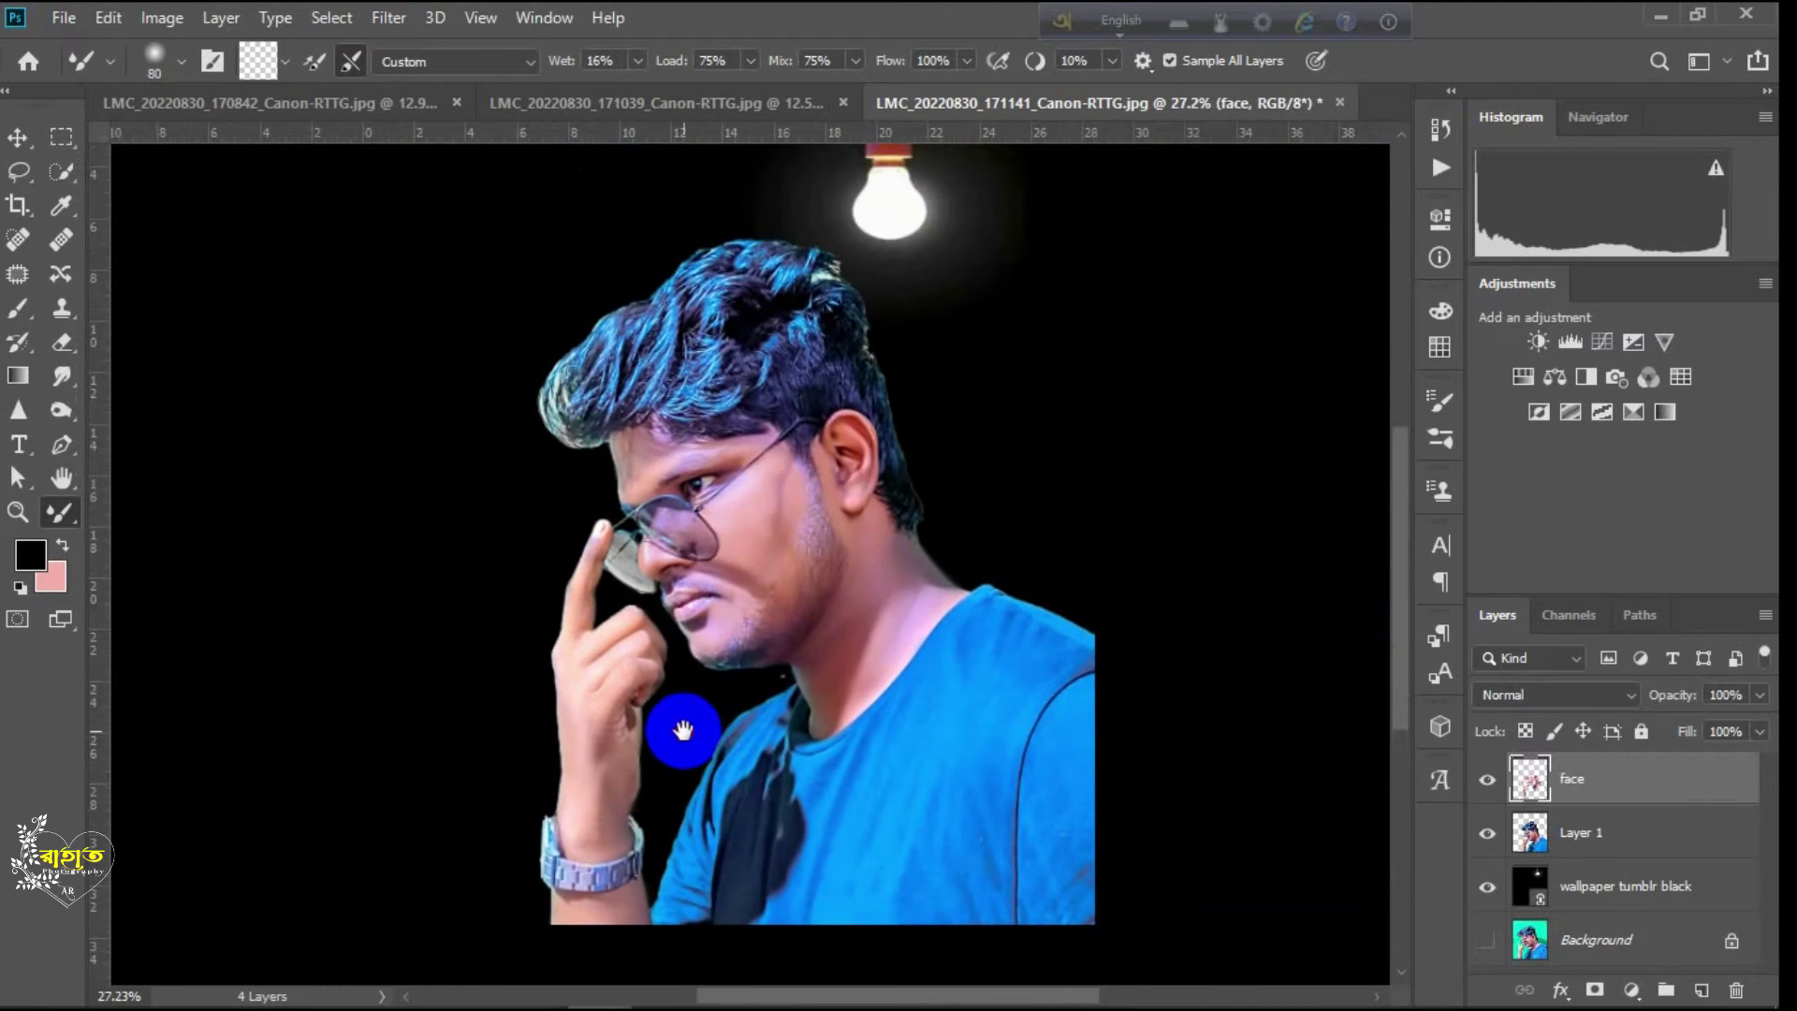
scroll(708, 666, down, 2)
scroll(717, 669, up, 4)
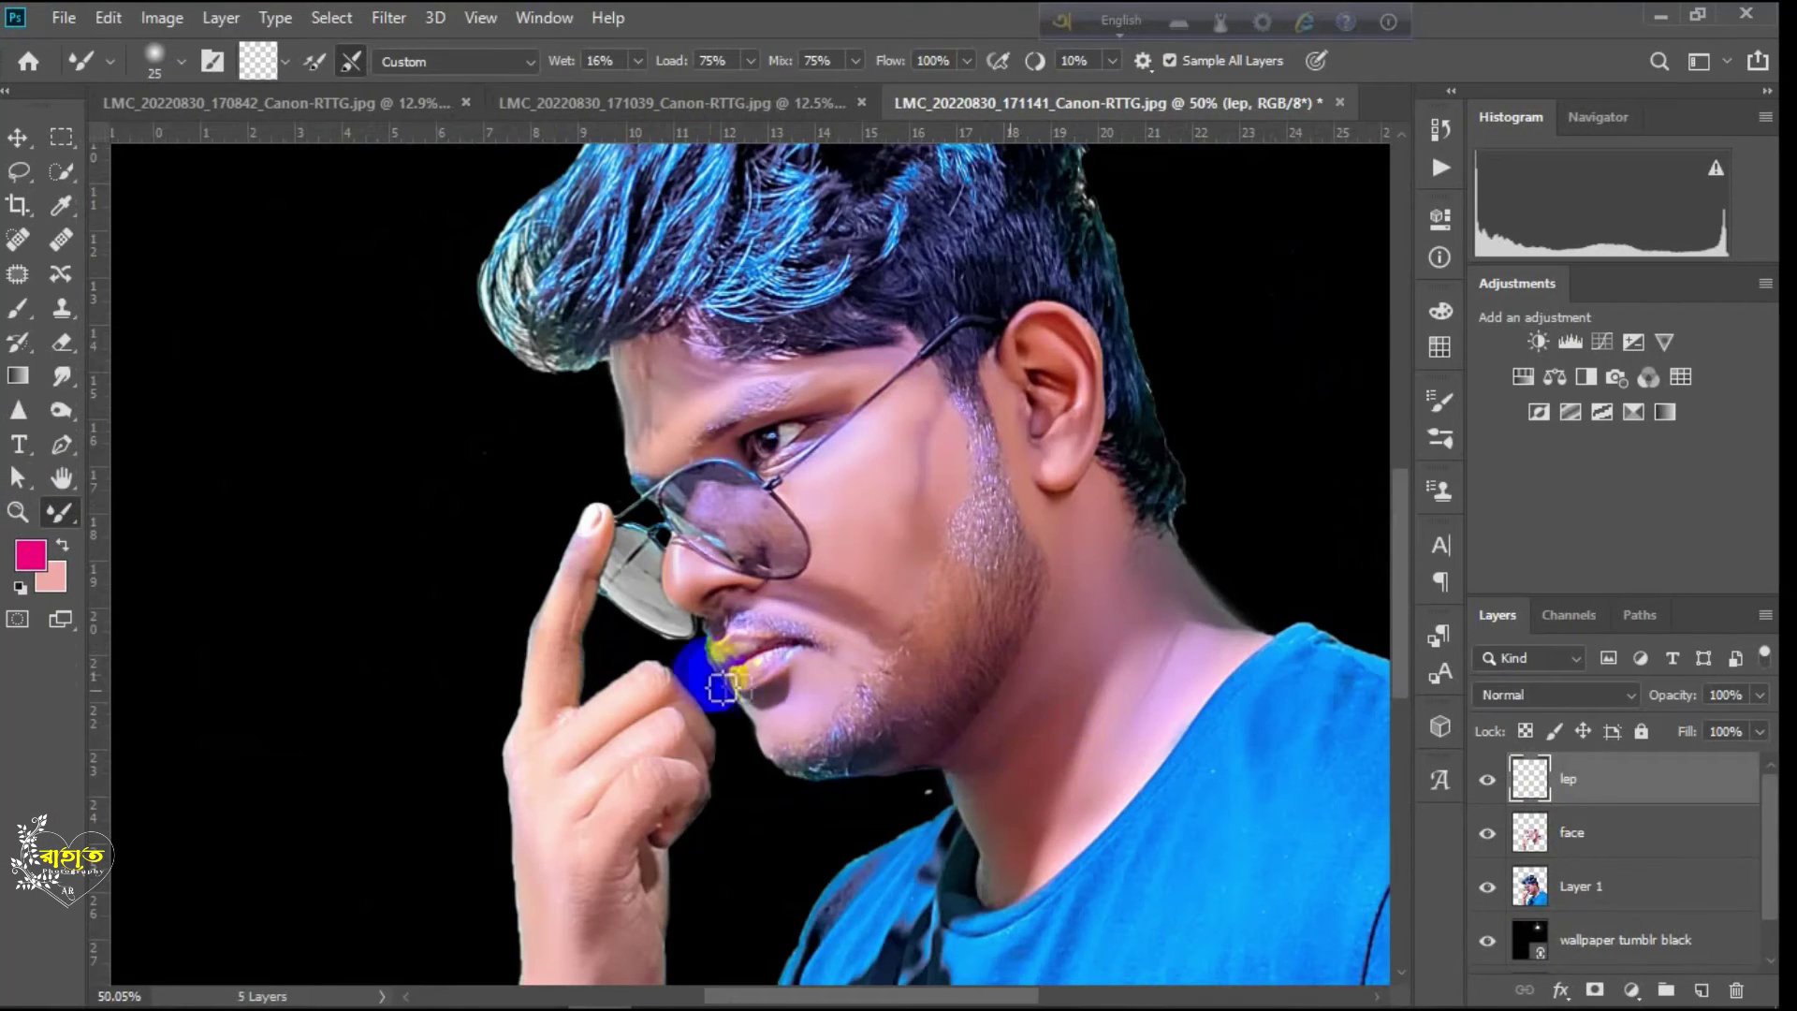
Step: Try recolouring the lips with an orange-red foreground colour and the Mixer Brush
scroll(723, 682, up, 3)
scroll(721, 659, up, 10)
click(32, 560)
drag(1404, 293, 1409, 211)
click(1676, 212)
drag(869, 608, 864, 604)
Step: Delete the current lip layer and replace it with a new empty layer named lep
drag(1682, 780, 1738, 990)
click(1701, 991)
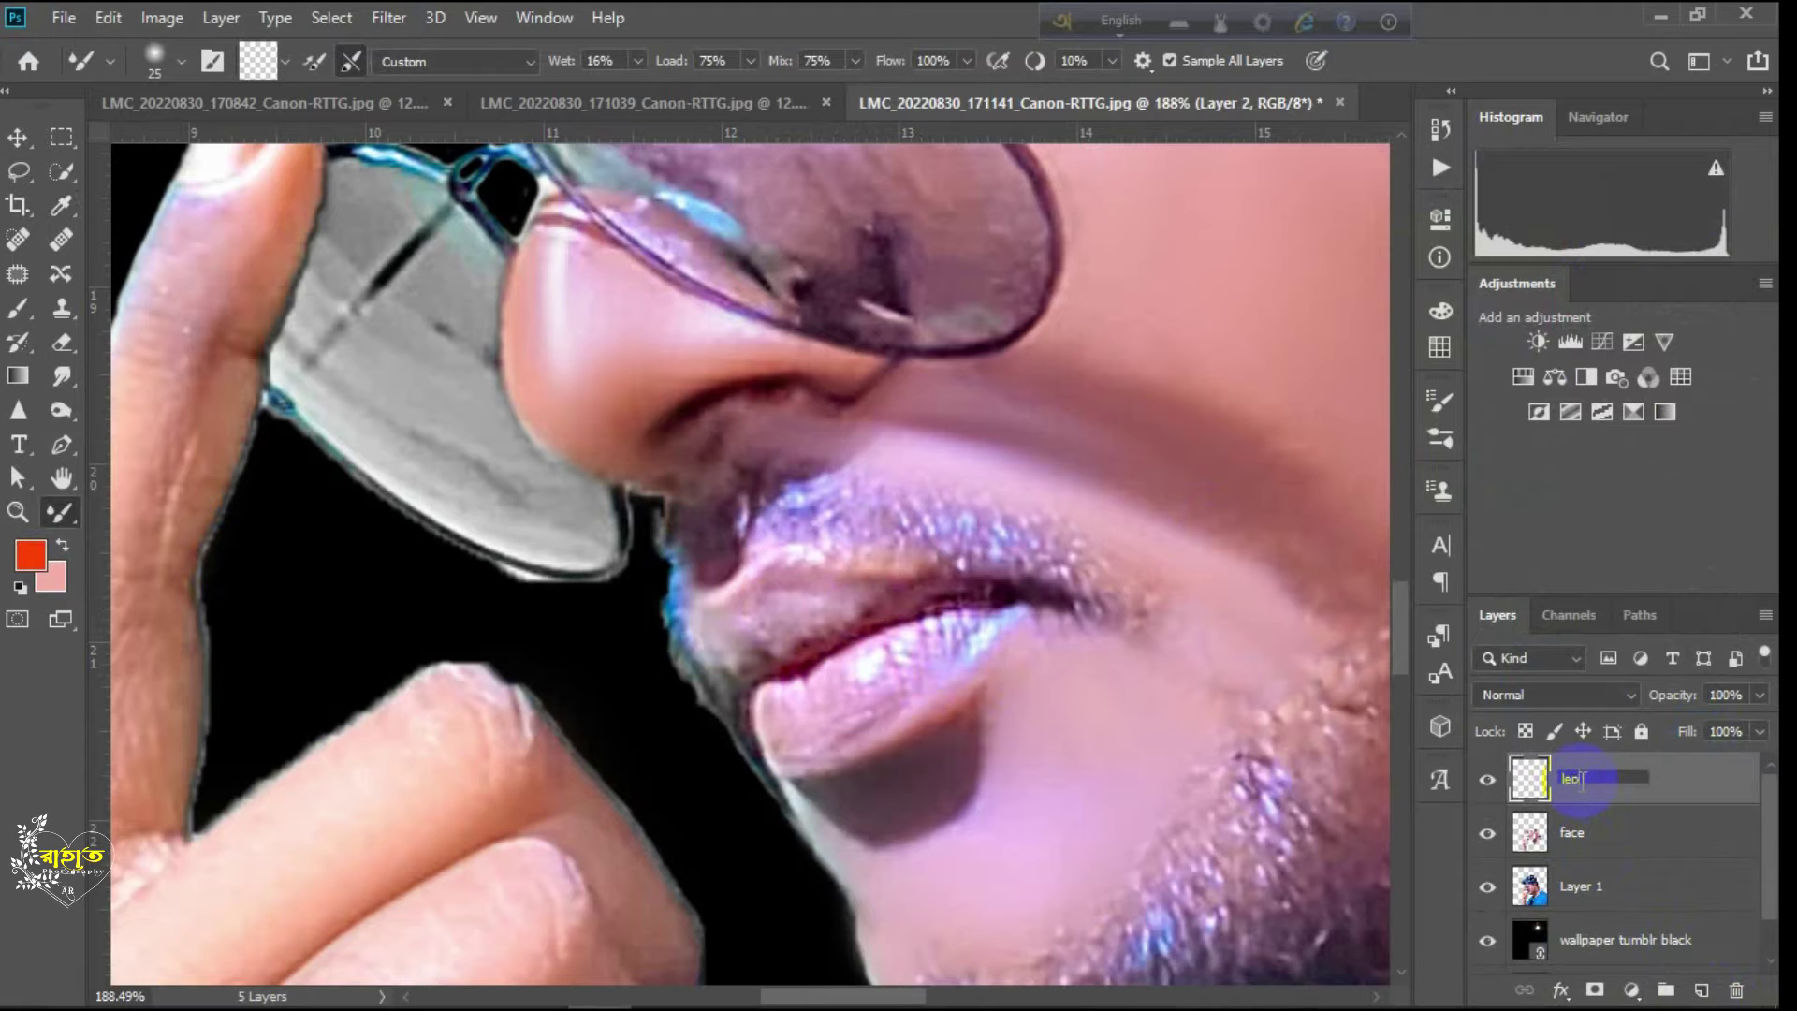
key(Return)
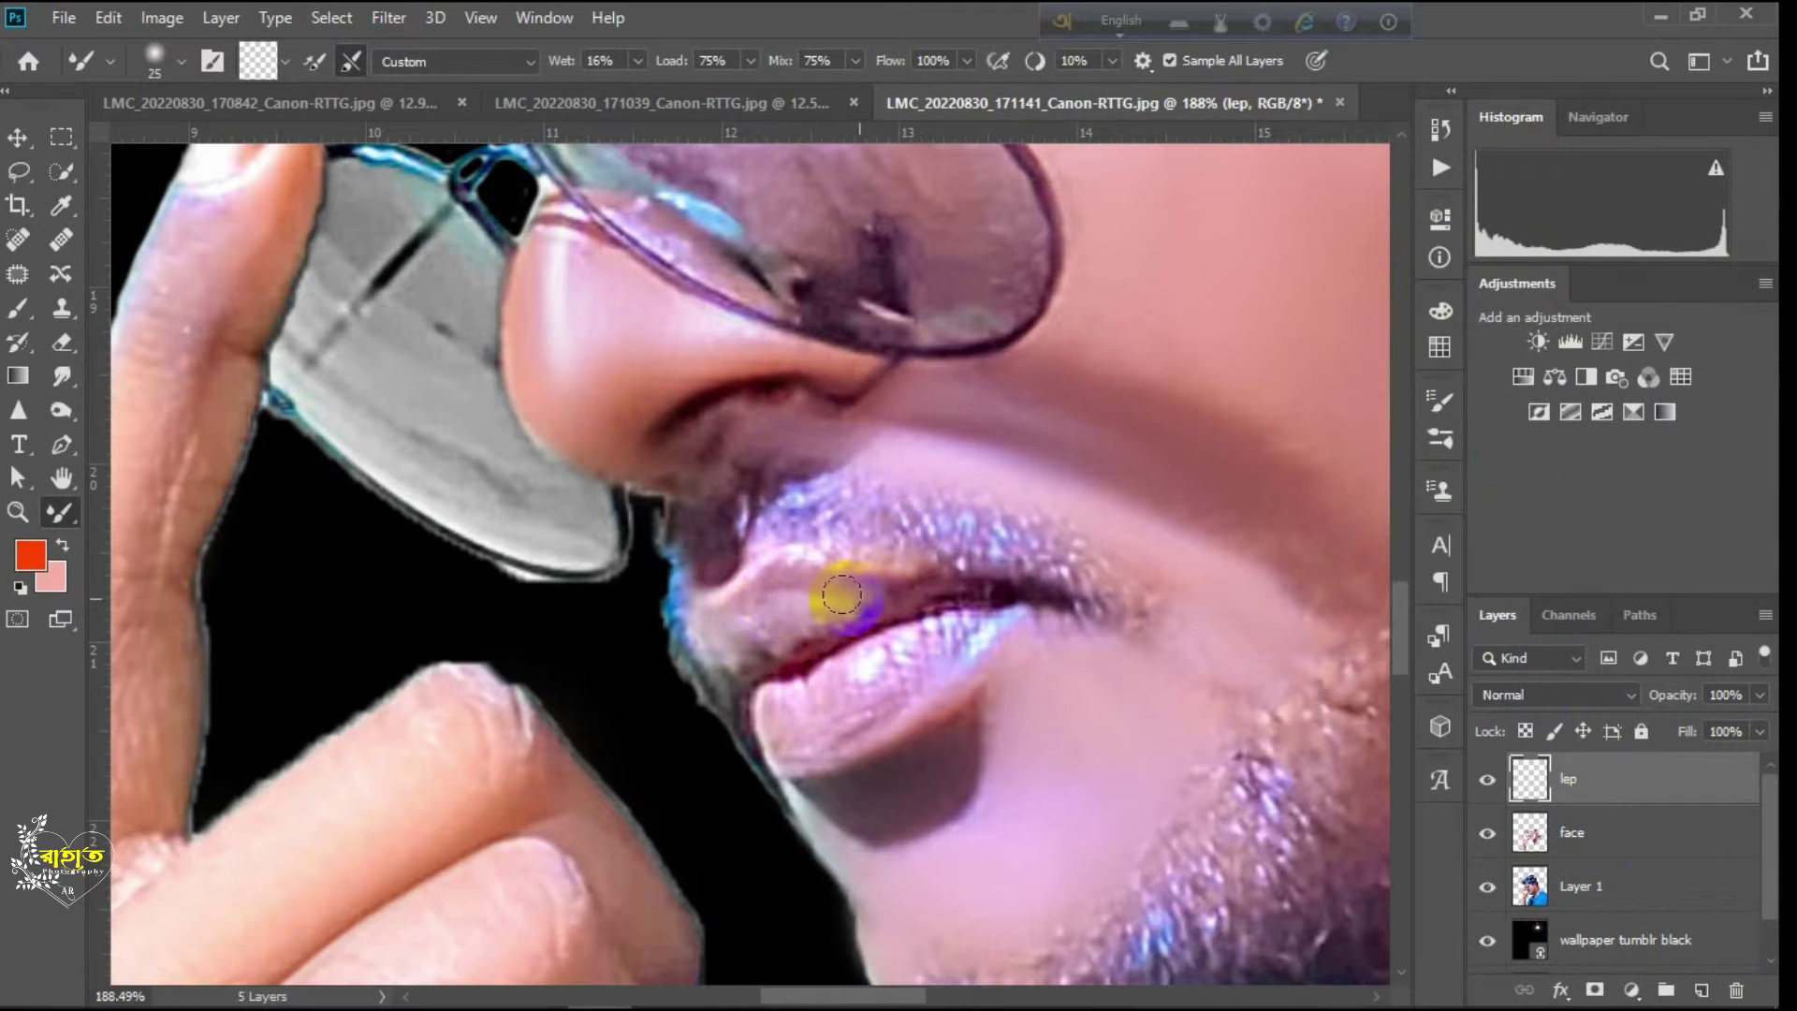
Step: Switch to the Brush tool, undo the test stroke on the upper lip, and change the foreground colour to pure red
click(20, 312)
drag(755, 609, 830, 603)
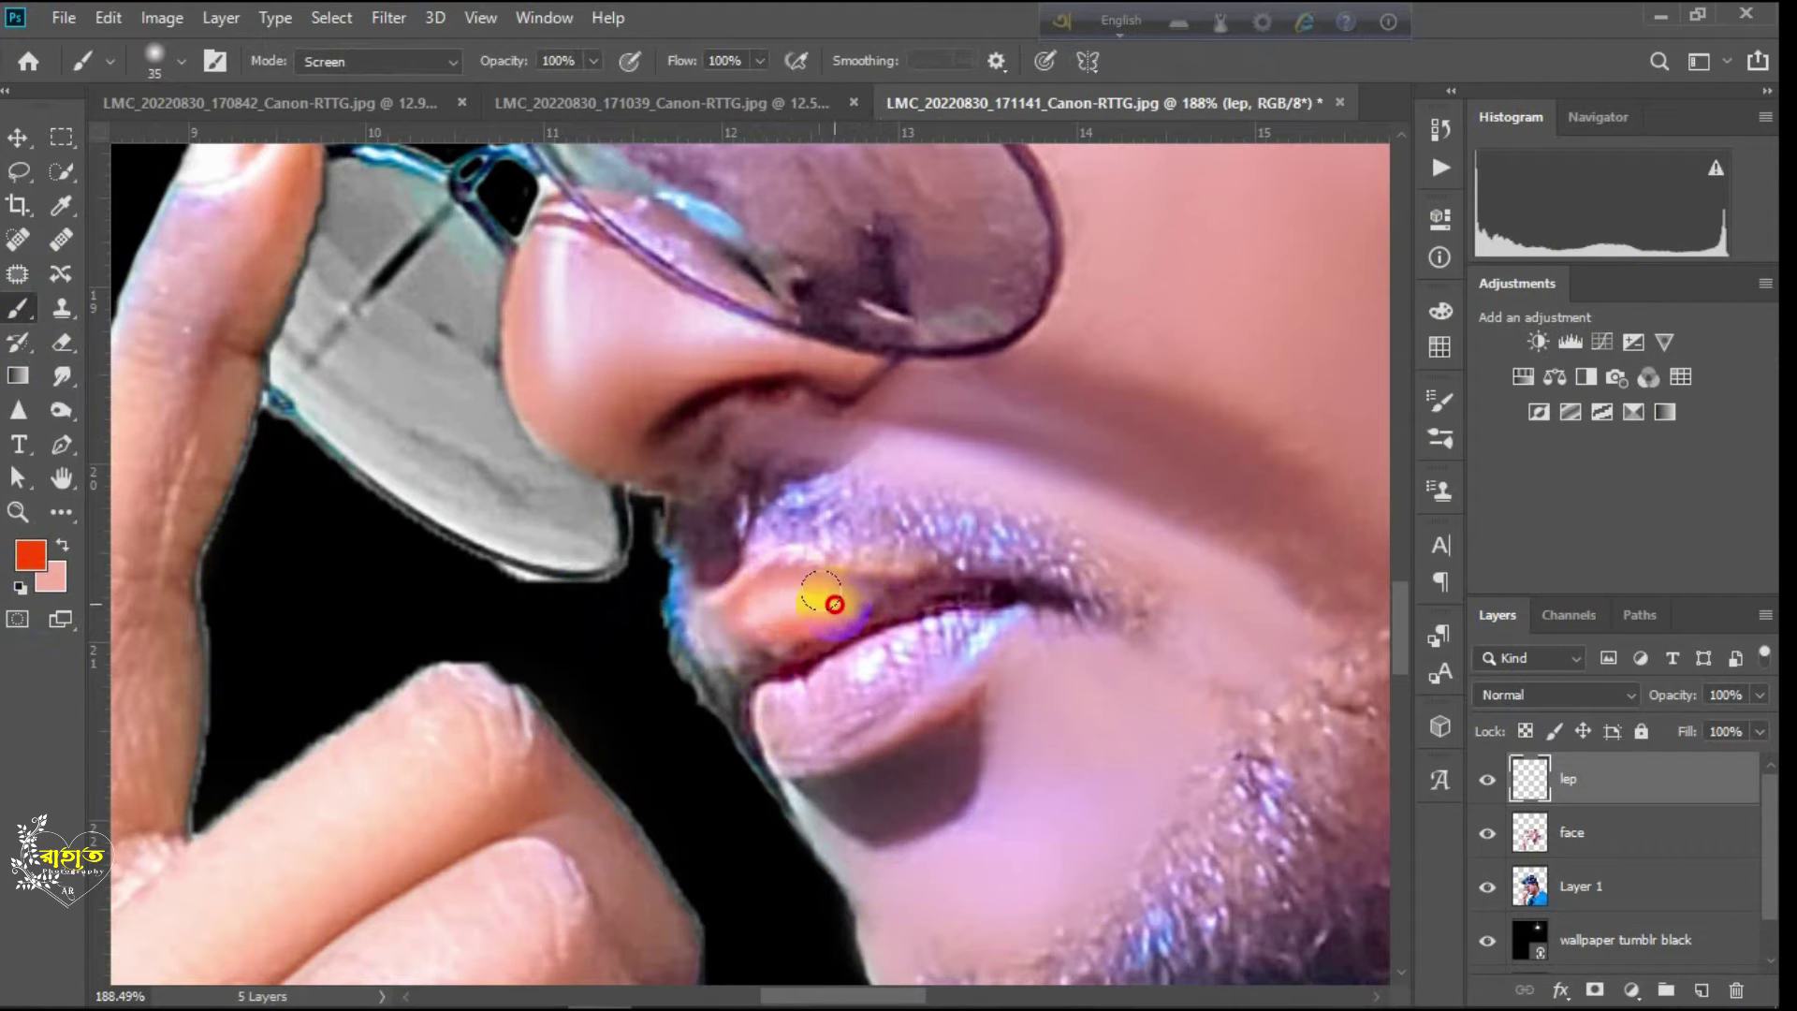
key(ctrl+z)
click(36, 564)
drag(1396, 361, 1408, 402)
click(1685, 201)
Step: Paint the upper and lower lips red on the lep layer, undoing unwanted strokes
mouse_move(765, 611)
mouse_down()
mouse_move(895, 610)
mouse_move(777, 710)
mouse_move(740, 636)
mouse_move(758, 592)
mouse_move(891, 616)
mouse_move(969, 603)
mouse_move(860, 684)
mouse_move(739, 704)
mouse_move(734, 634)
mouse_move(782, 634)
mouse_move(807, 674)
mouse_move(955, 609)
mouse_move(771, 716)
mouse_move(907, 676)
mouse_move(784, 622)
mouse_up()
key(Delete)
key(ctrl+shift+z)
key(ctrl+shift+z)
key(ctrl+z)
key(ctrl+z)
key(ctrl+z)
Step: Set the blend mode of the lep layer to Soft Light and switch to the Move tool
click(1505, 698)
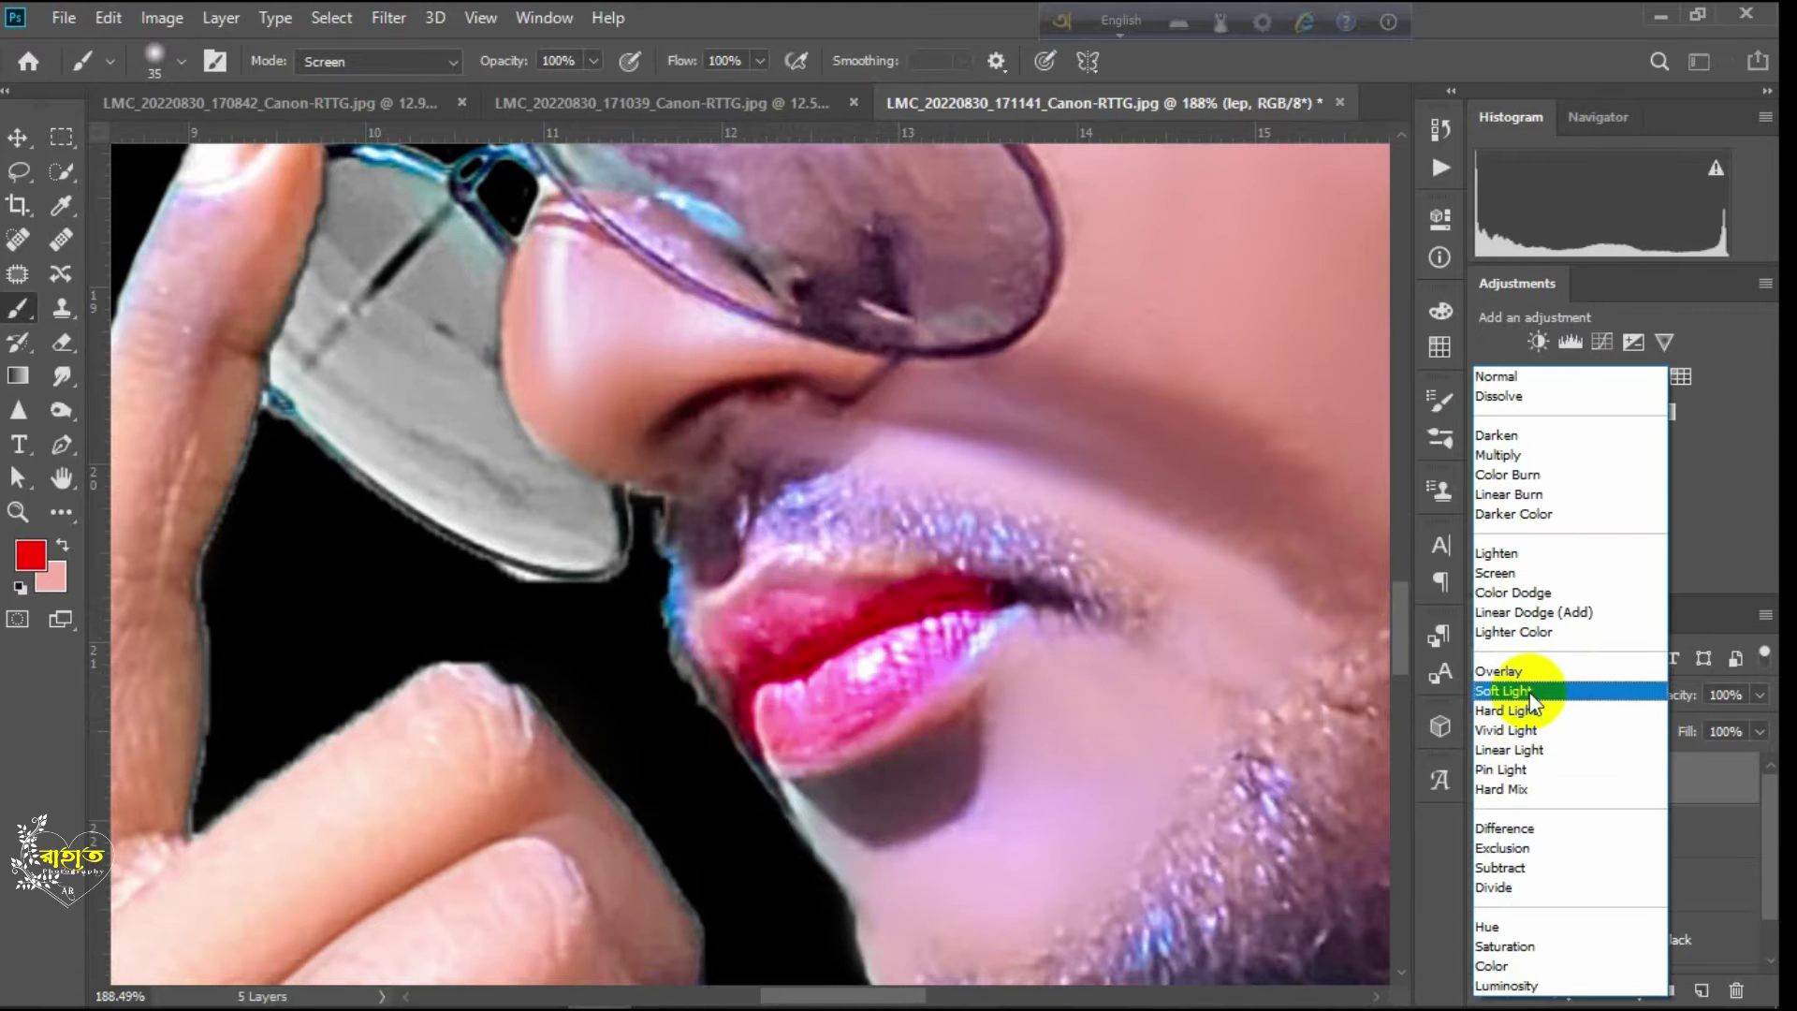
click(1530, 698)
scroll(884, 657, down, 2)
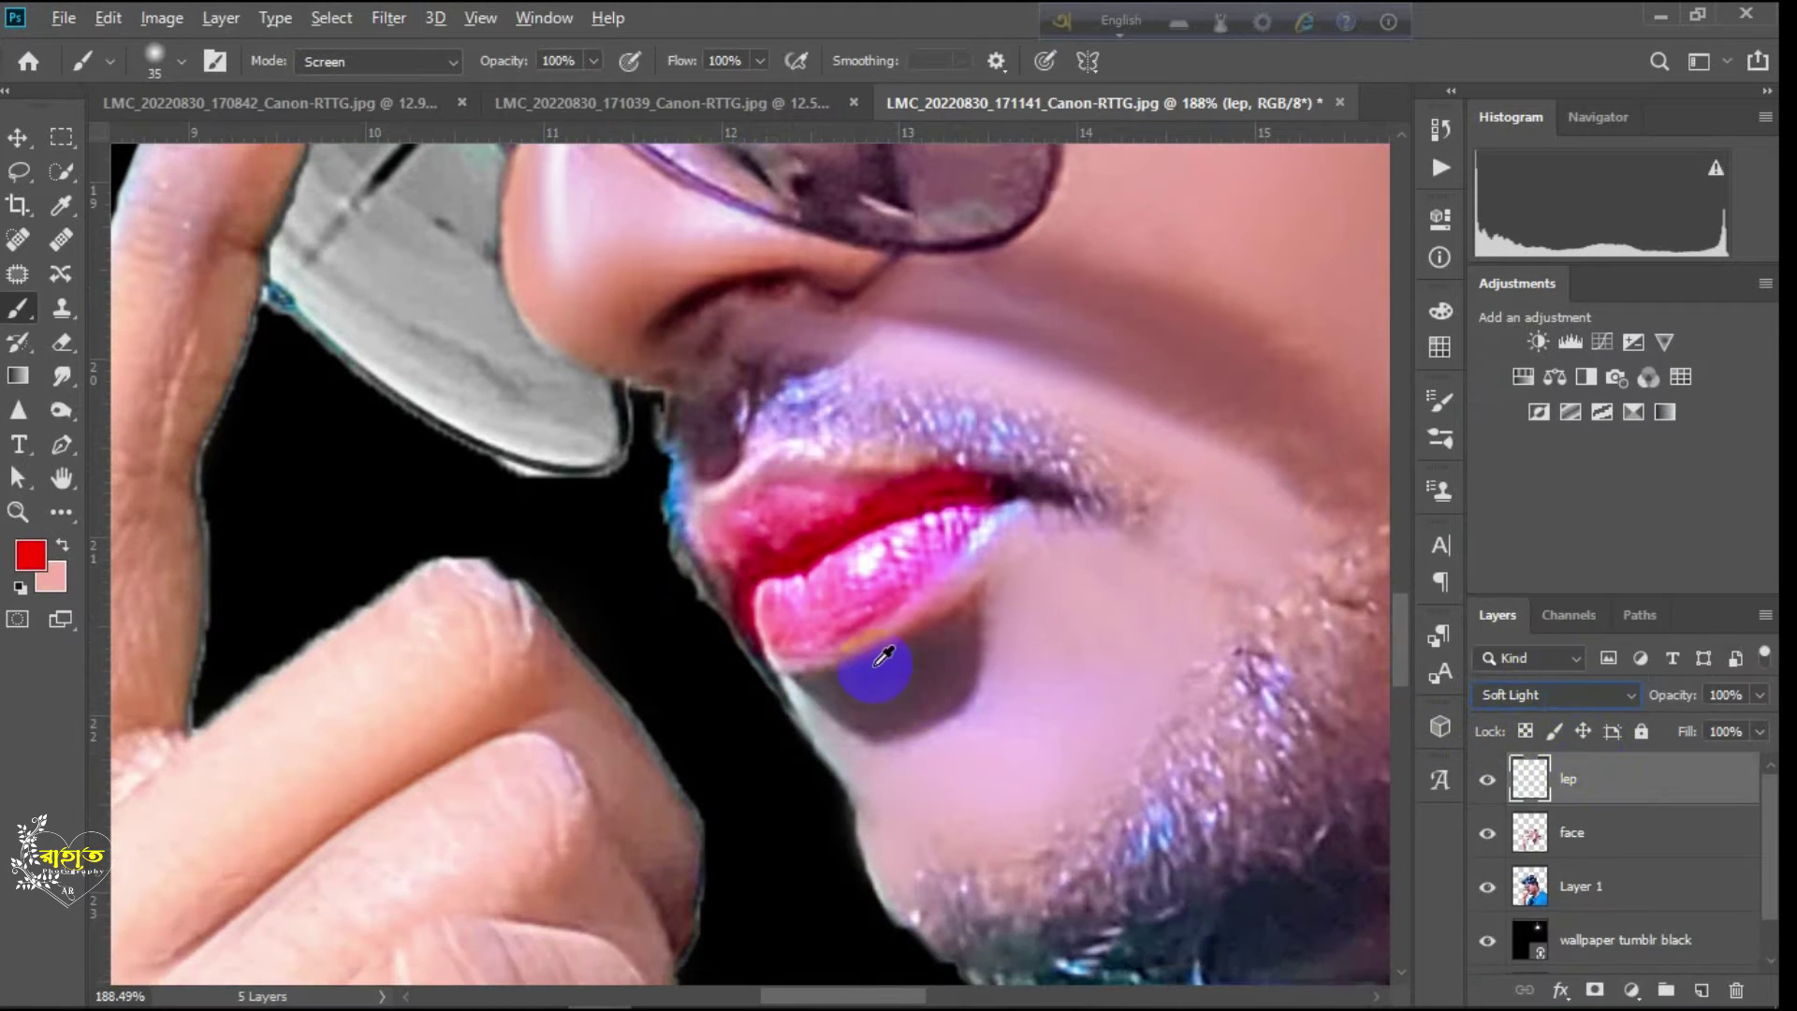
click(19, 148)
scroll(1039, 701, down, 10)
scroll(721, 641, up, 1)
scroll(879, 641, up, 3)
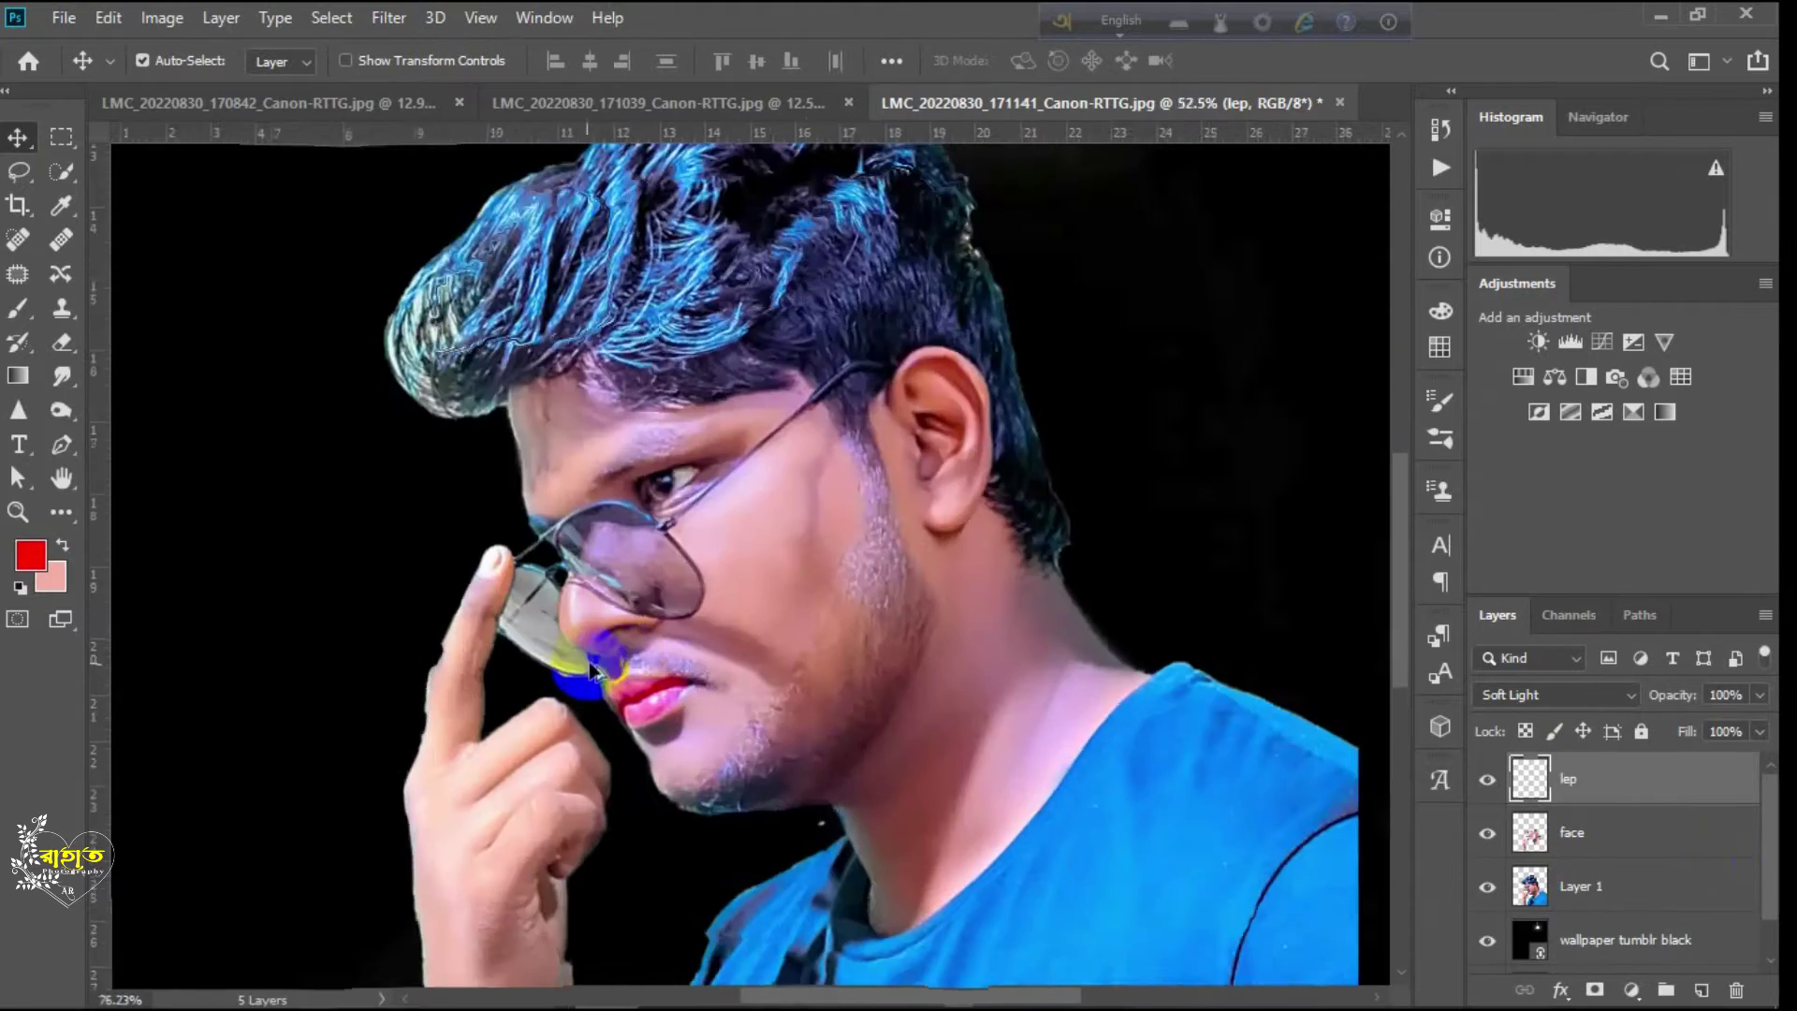
Step: Split the lep layer's Blend If highlights to 168/255 for this layer and 223/255 for the underlying layer
scroll(592, 671, up, 4)
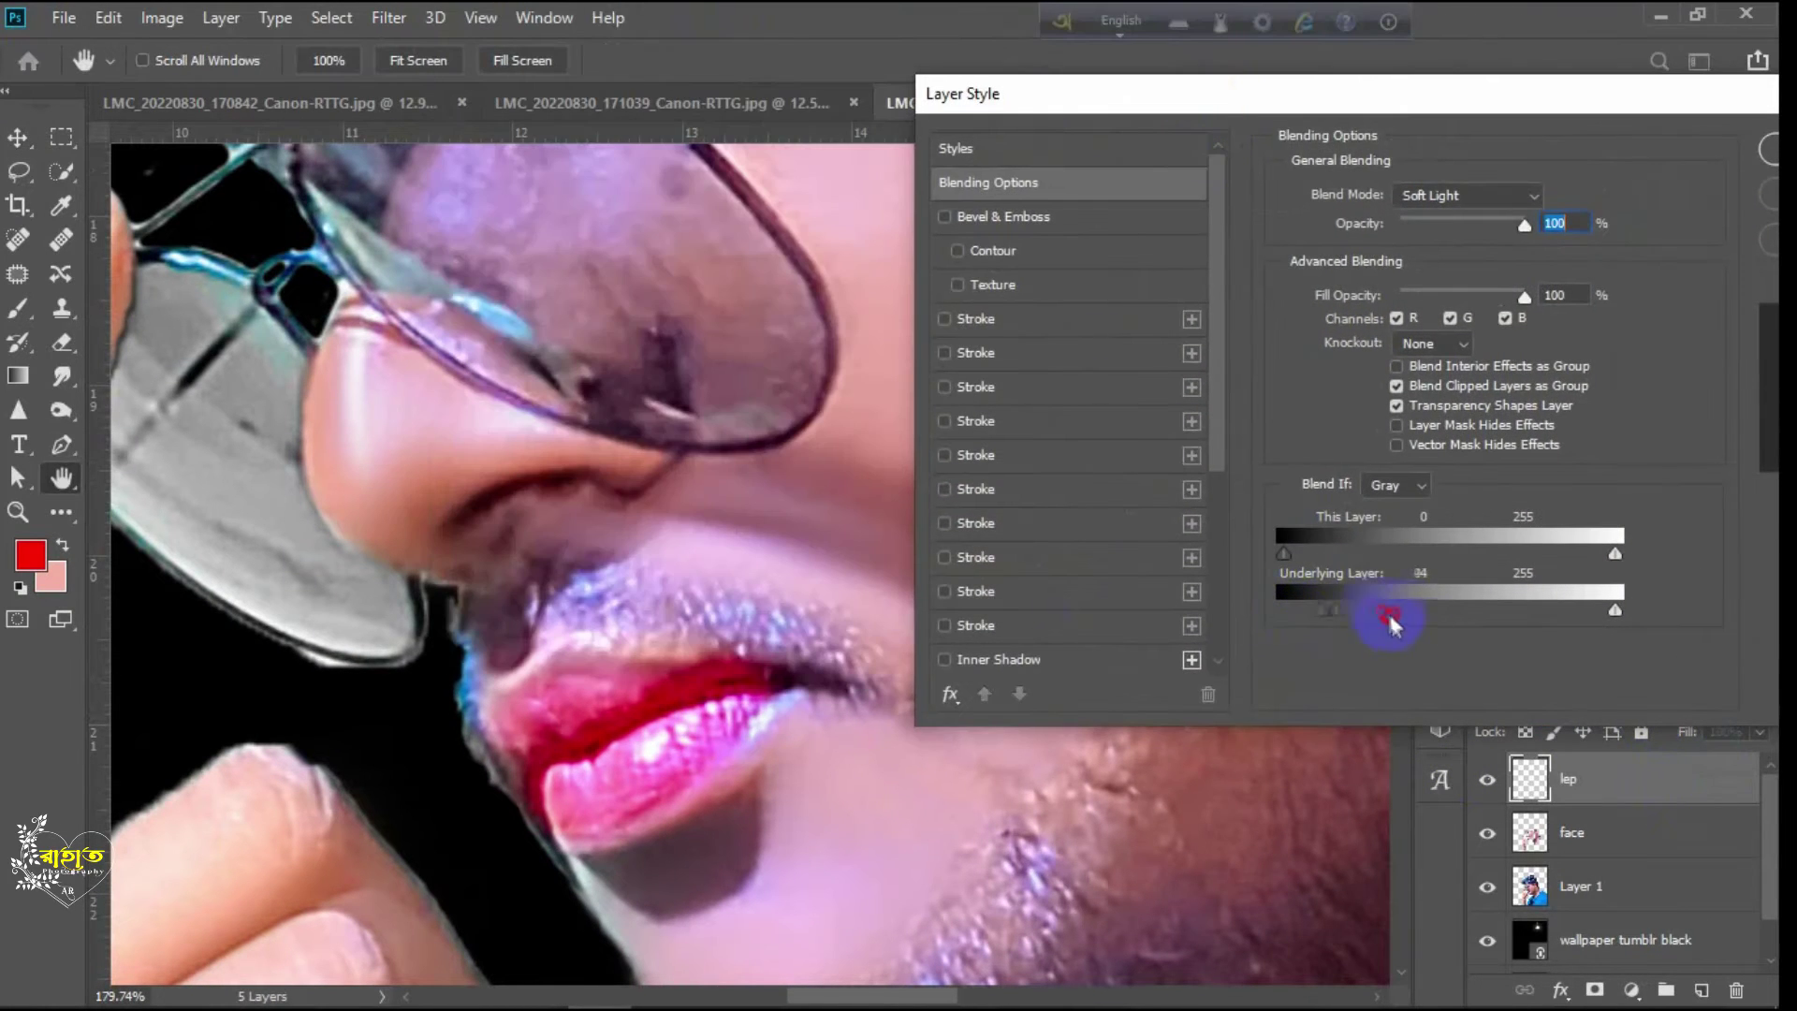
drag(1389, 616, 1163, 616)
mouse_move(1616, 611)
mouse_down()
mouse_move(1534, 614)
mouse_move(1694, 625)
mouse_move(1547, 618)
mouse_move(1625, 621)
mouse_up()
drag(1516, 618, 1575, 611)
drag(1617, 553, 1477, 554)
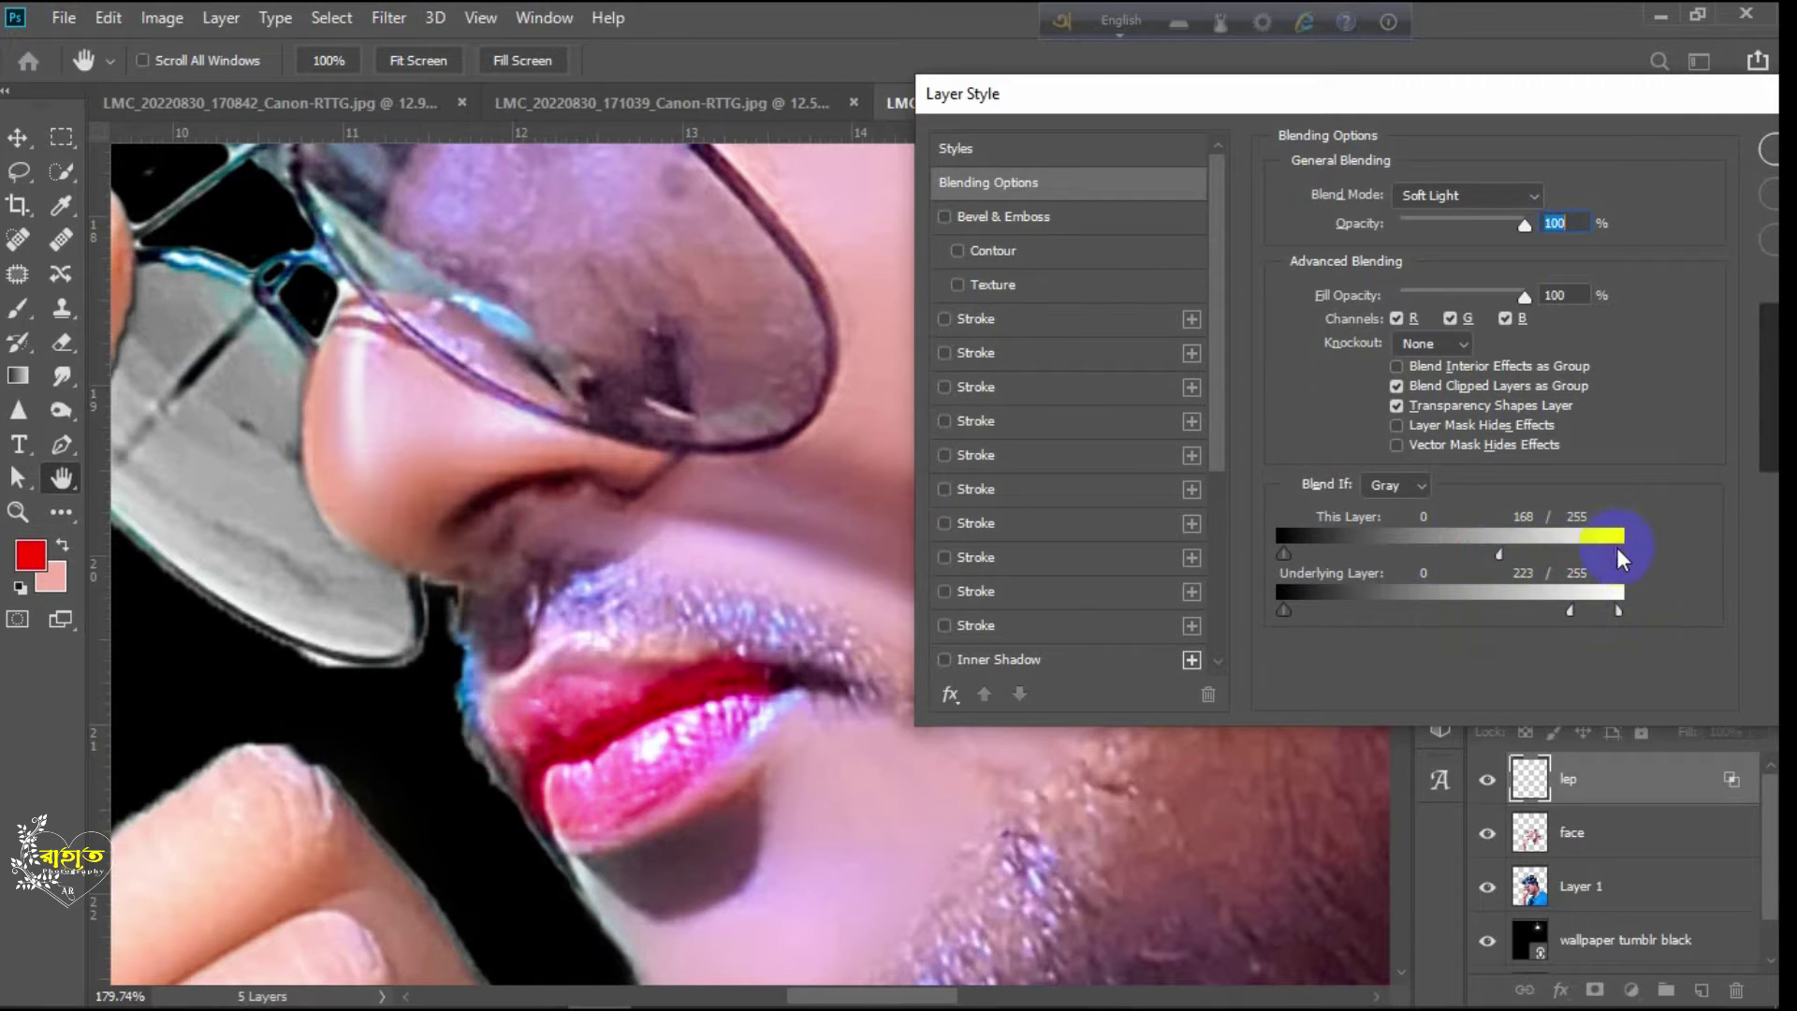
click(1776, 161)
Step: Move the lep layer below the face layer and merge it with Layer 1
scroll(728, 663, down, 10)
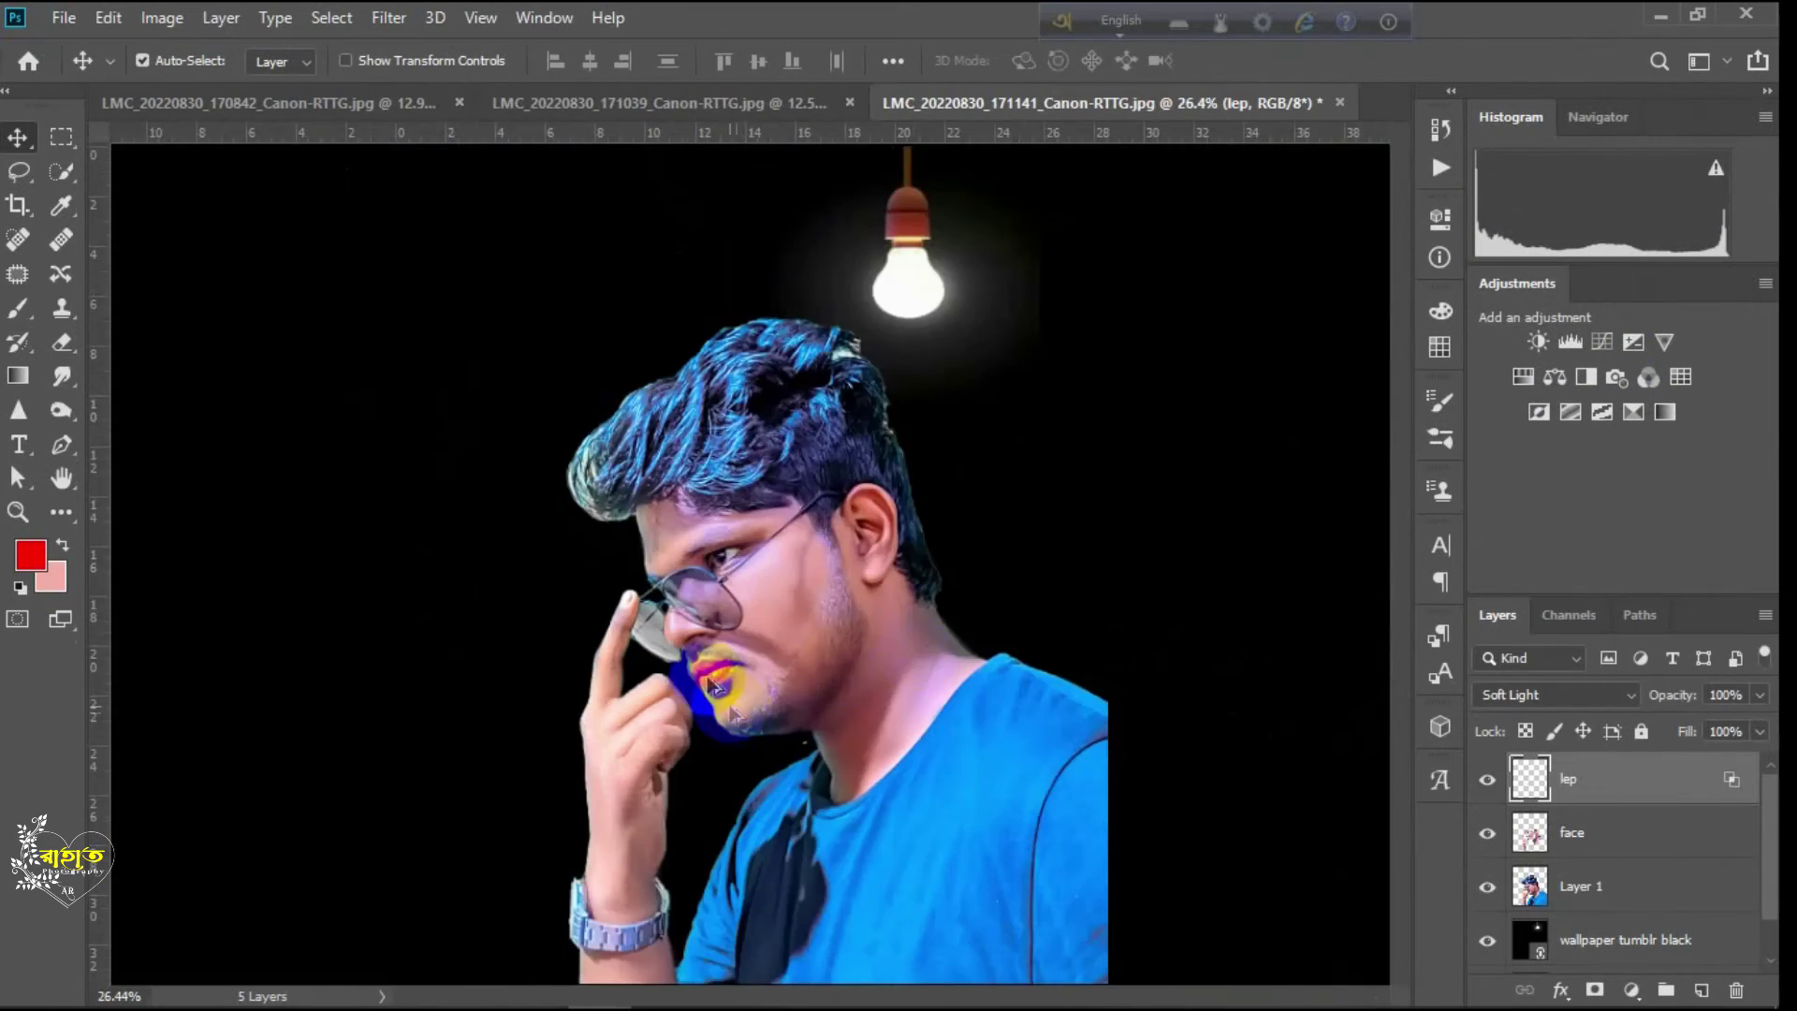
scroll(708, 681, up, 14)
drag(1659, 790, 1659, 856)
ctrl+click(1645, 889)
right_click(1643, 844)
click(1334, 778)
Step: Smooth the upper and lower lips on the lep layer with the Mixer Brush, and switch to the Move tool
click(59, 516)
mouse_move(666, 521)
mouse_down()
mouse_move(819, 540)
mouse_move(981, 485)
mouse_up()
mouse_move(909, 586)
mouse_down()
mouse_move(796, 637)
mouse_move(688, 720)
mouse_up()
mouse_move(949, 629)
mouse_down()
mouse_move(573, 734)
mouse_move(814, 734)
mouse_move(988, 607)
mouse_move(654, 682)
mouse_move(606, 715)
mouse_move(851, 645)
mouse_move(759, 737)
mouse_up()
mouse_move(856, 550)
mouse_down()
mouse_move(819, 527)
mouse_move(573, 513)
mouse_up()
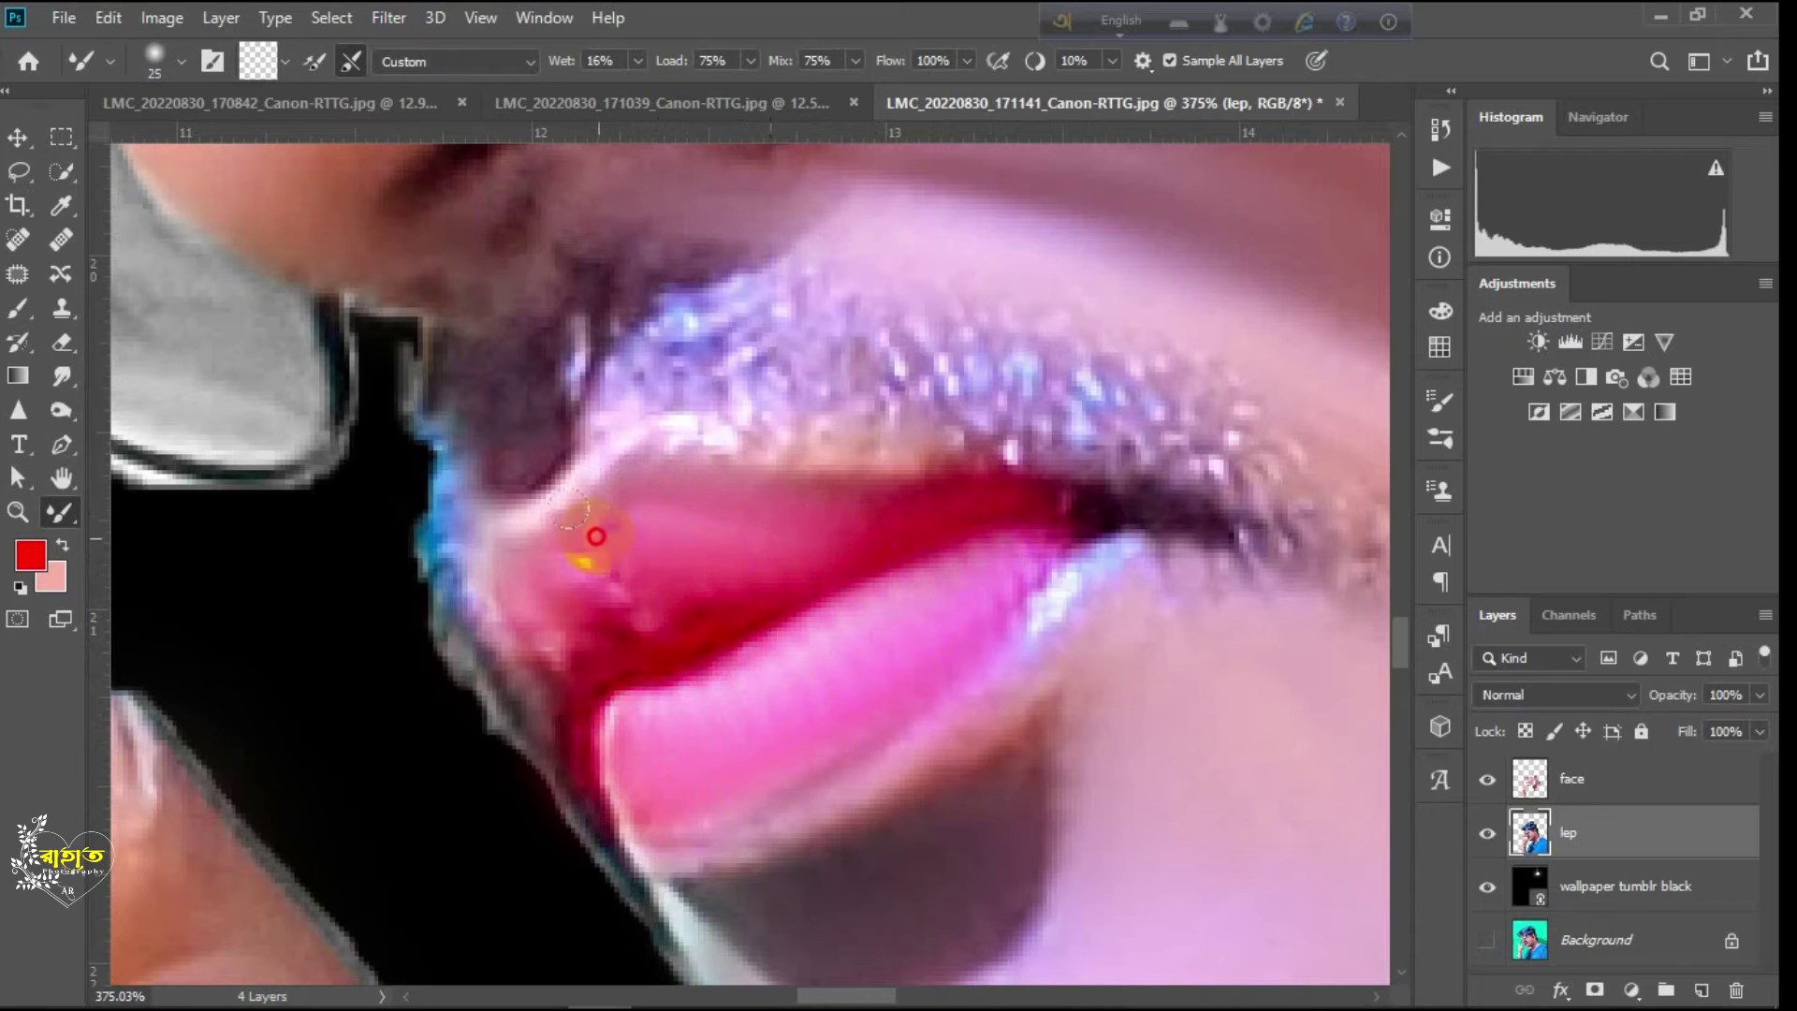
drag(619, 651, 575, 547)
mouse_move(769, 527)
mouse_down()
mouse_move(839, 602)
mouse_move(634, 670)
mouse_up()
mouse_move(997, 515)
mouse_down()
mouse_move(730, 508)
mouse_move(999, 558)
mouse_move(862, 525)
mouse_up()
scroll(797, 636, down, 10)
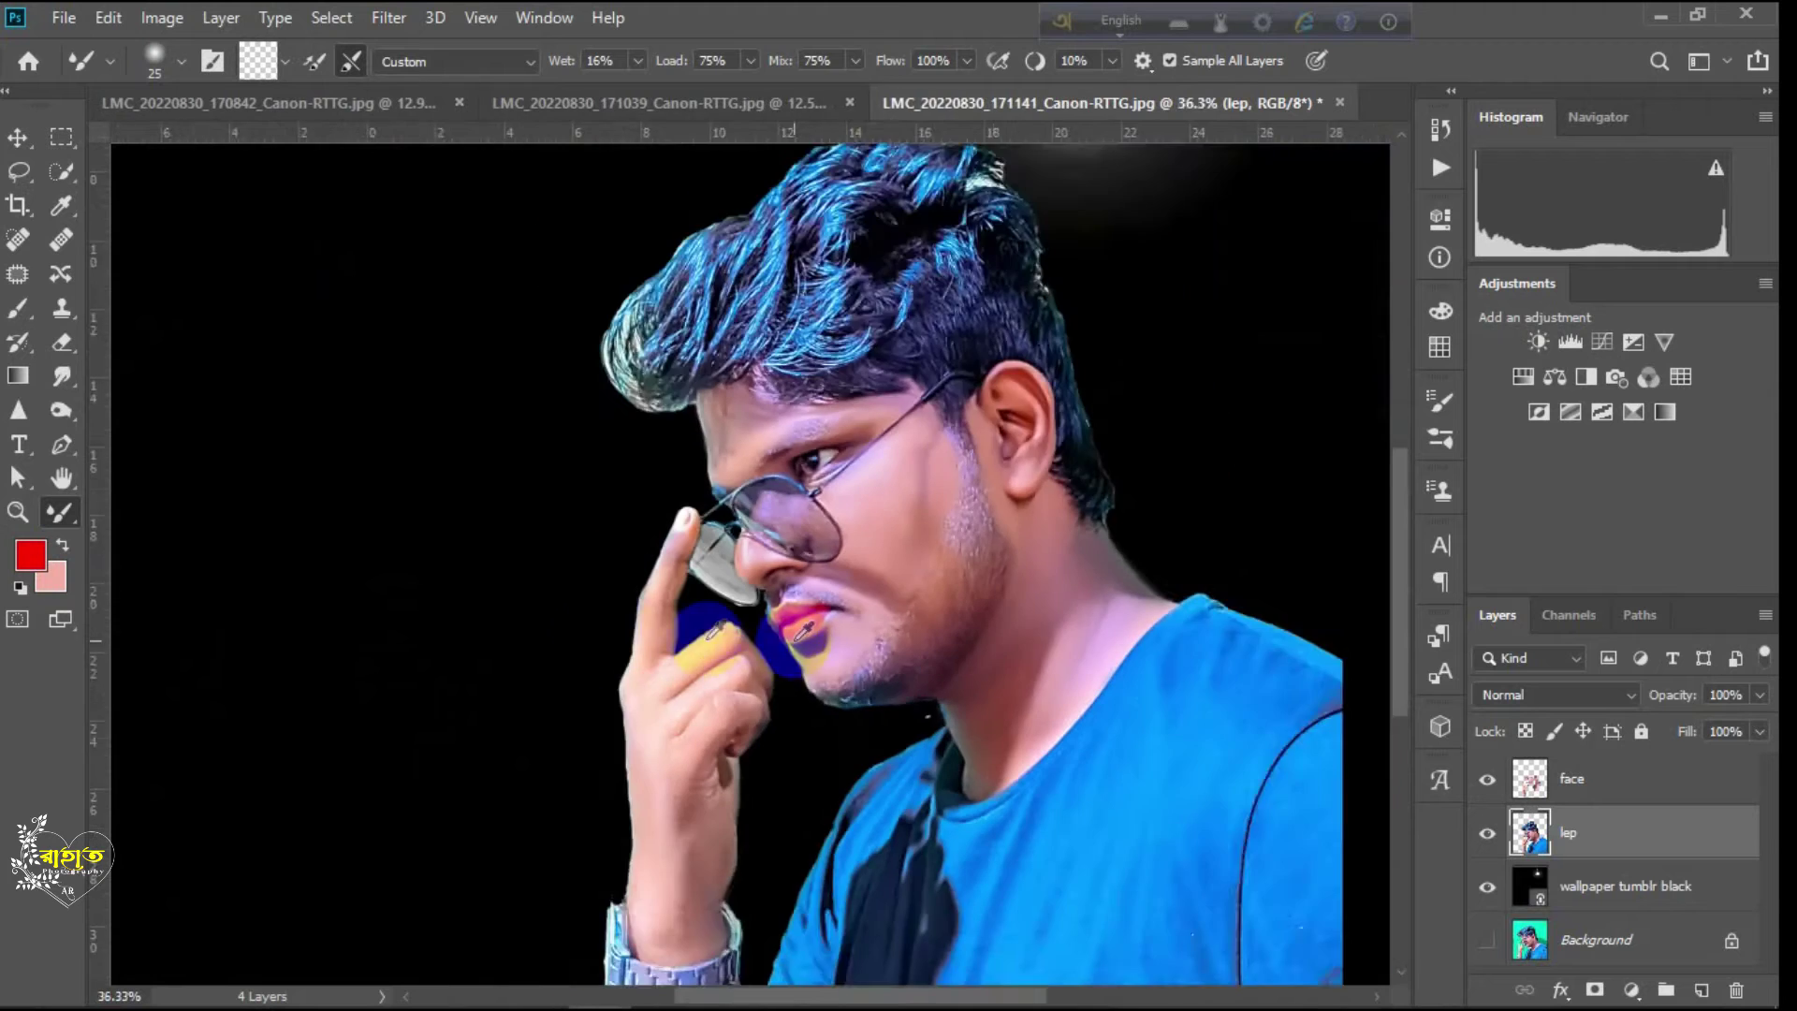
scroll(593, 639, down, 3)
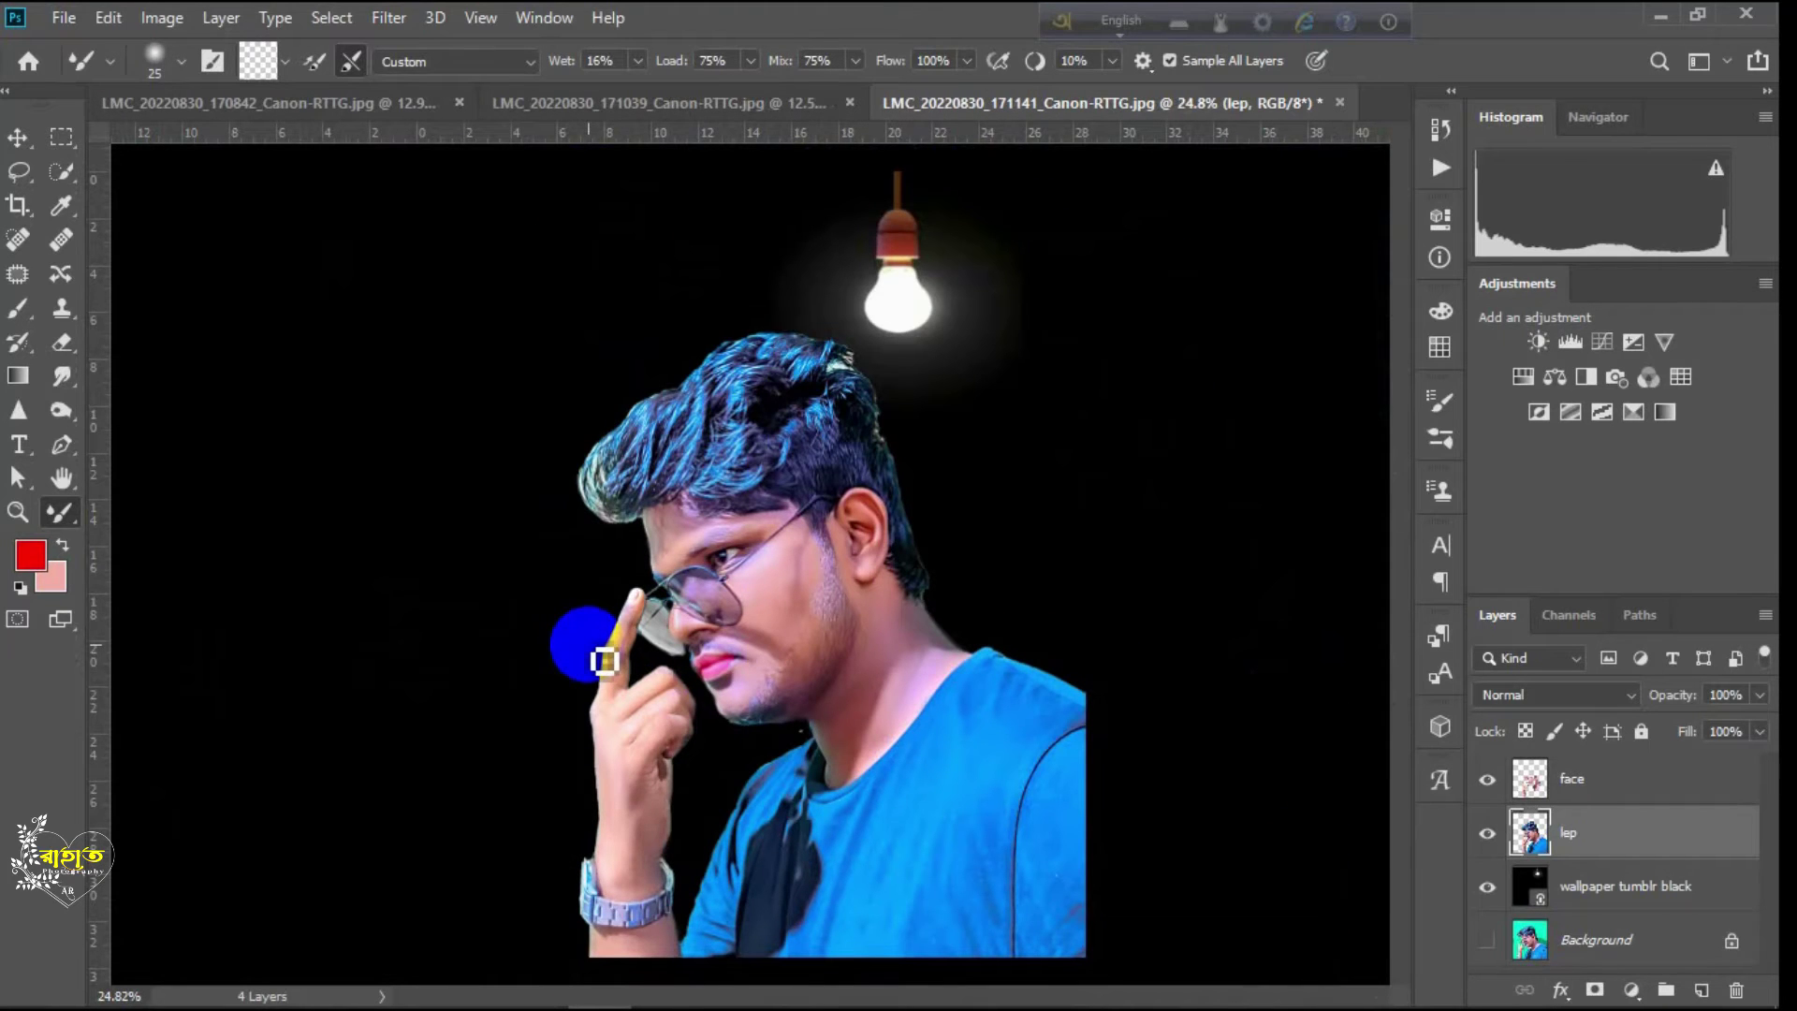
key(v)
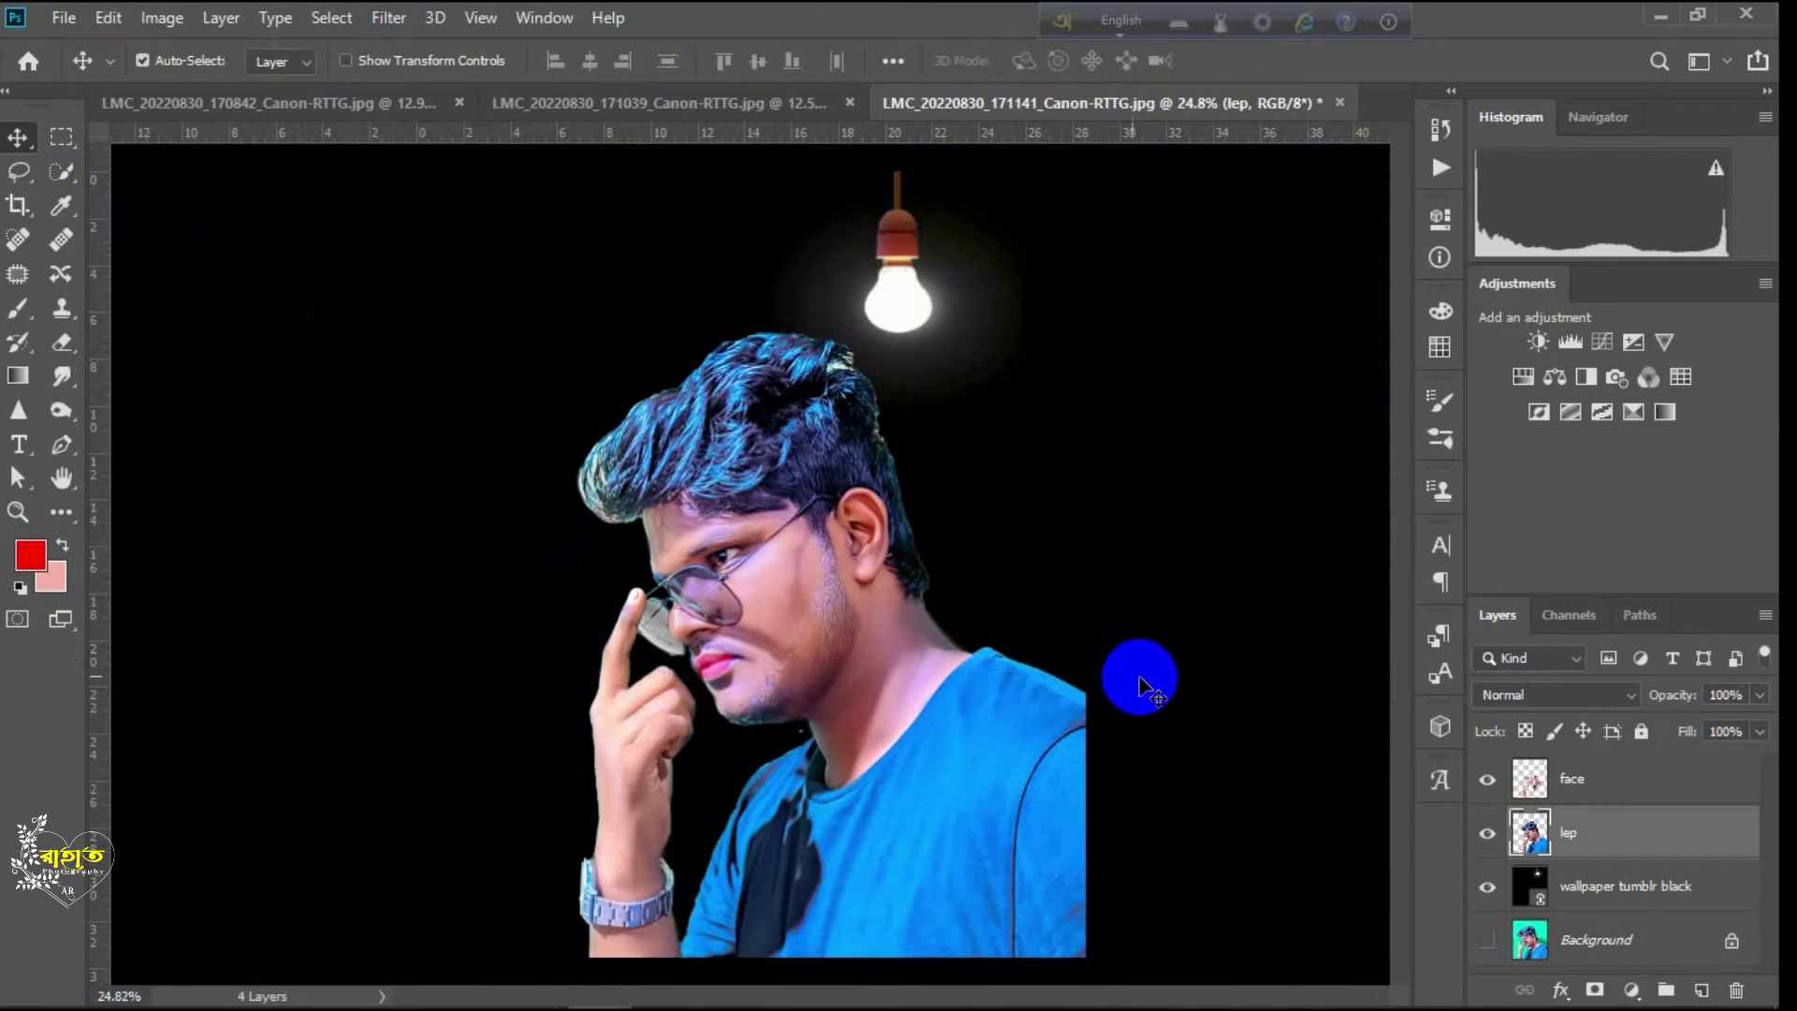
Step: Add a red-to-transparent linear Gradient fill layer above the face layer, angled so the red comes from the image's right side
click(1676, 786)
click(1632, 990)
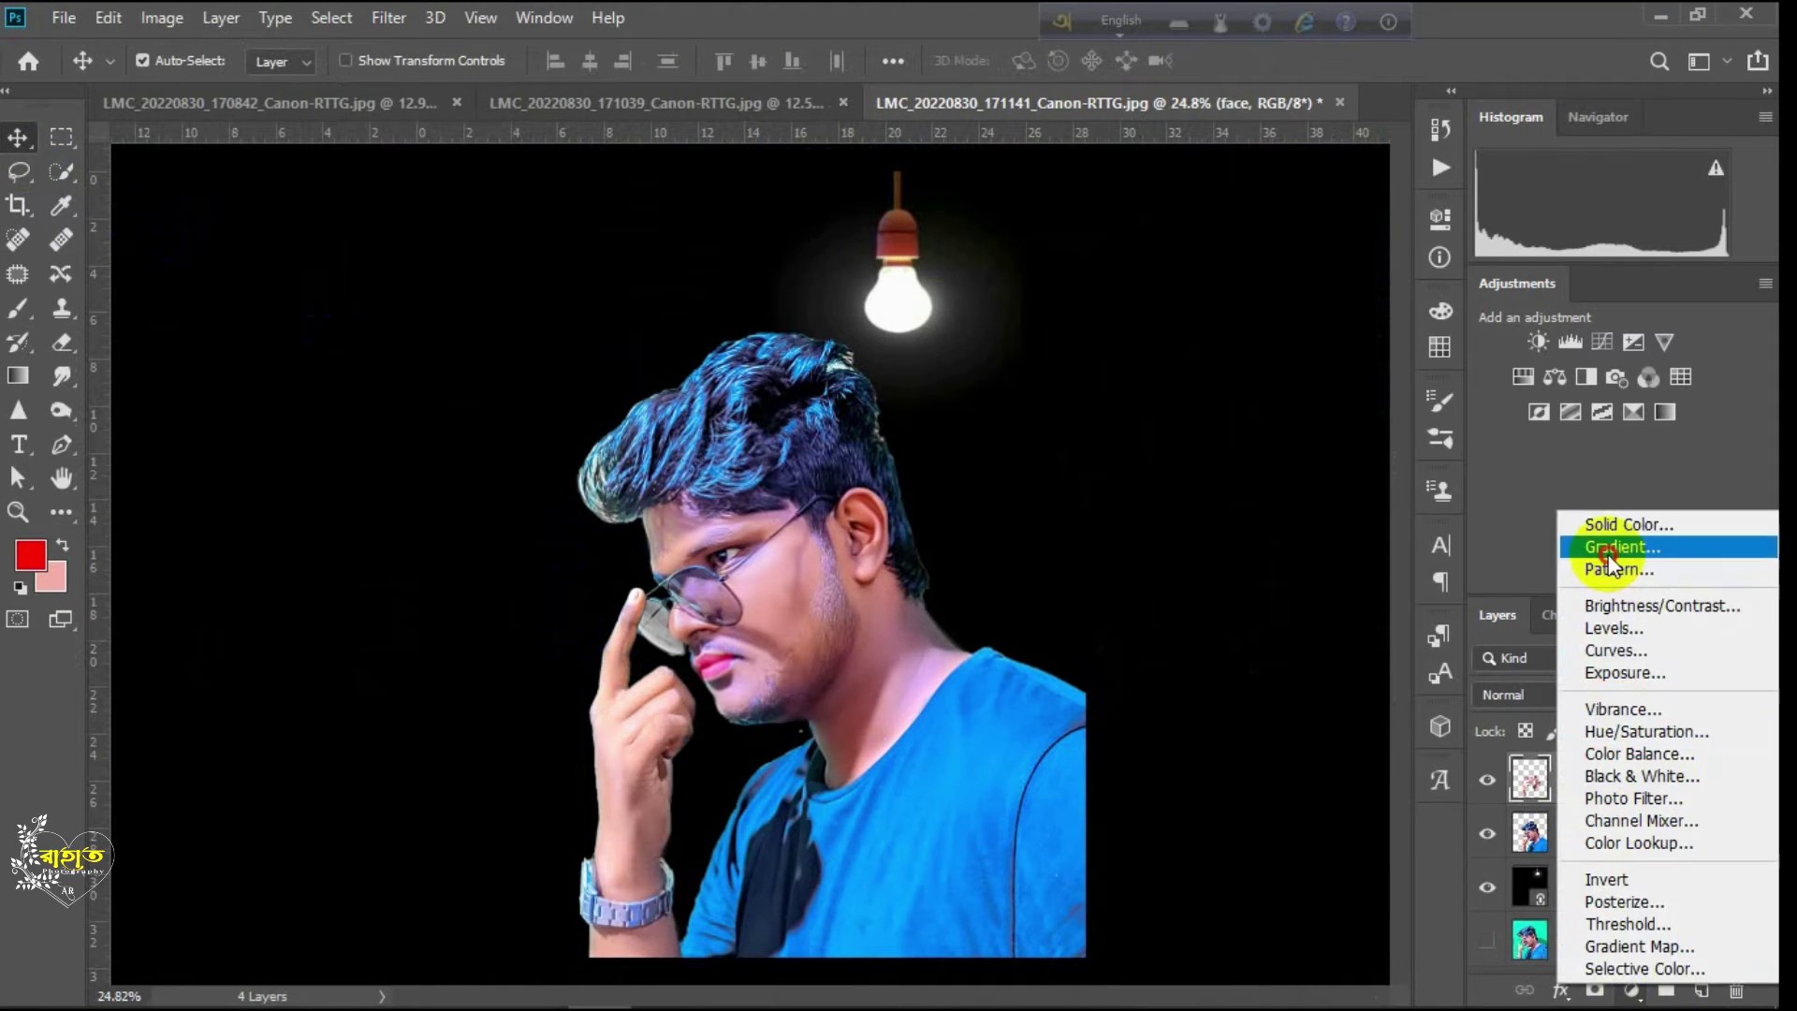
click(1597, 534)
drag(1322, 341, 1344, 341)
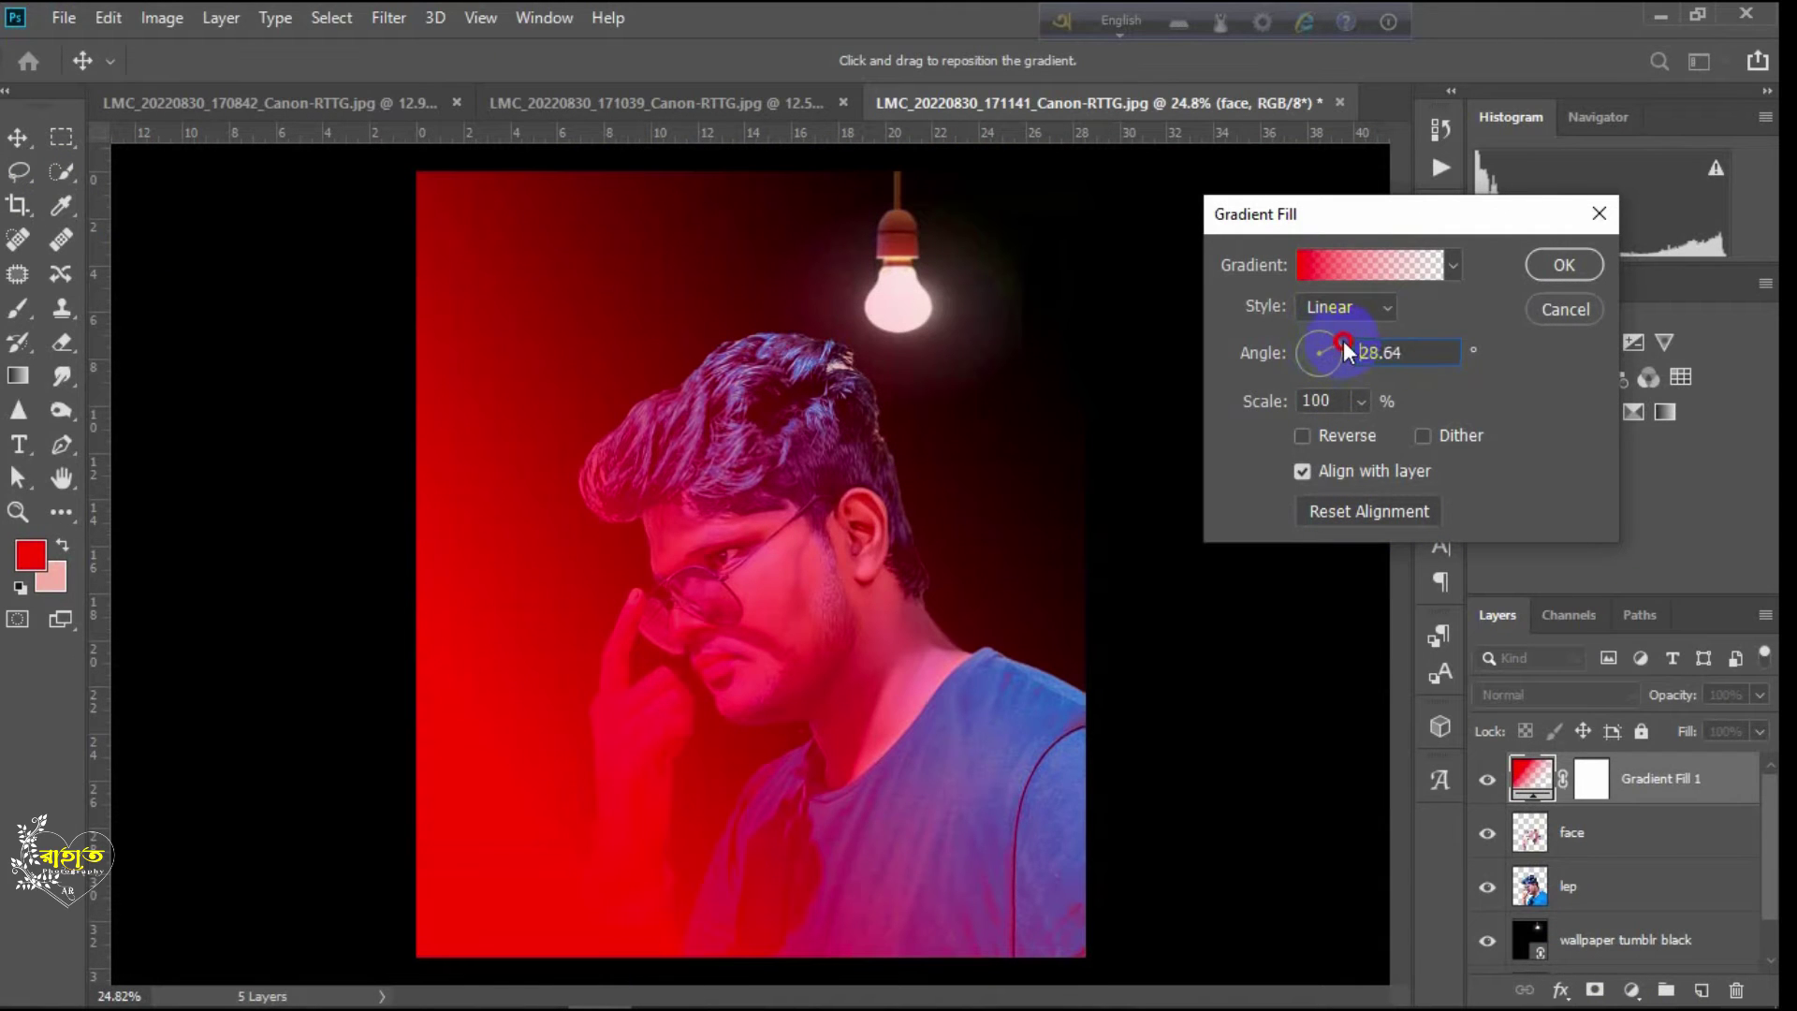
mouse_move(1307, 346)
mouse_down()
mouse_move(1260, 342)
mouse_move(1254, 363)
mouse_move(1295, 361)
mouse_up()
click(1565, 267)
Step: Add a second Gradient fill layer and make its starting color stop pure blue, fading to transparent
click(1633, 991)
click(1605, 551)
click(1352, 267)
click(1130, 571)
click(1241, 680)
drag(1316, 442, 1075, 569)
mouse_move(1117, 501)
mouse_down()
mouse_move(1092, 472)
mouse_move(1081, 497)
mouse_up()
key(Return)
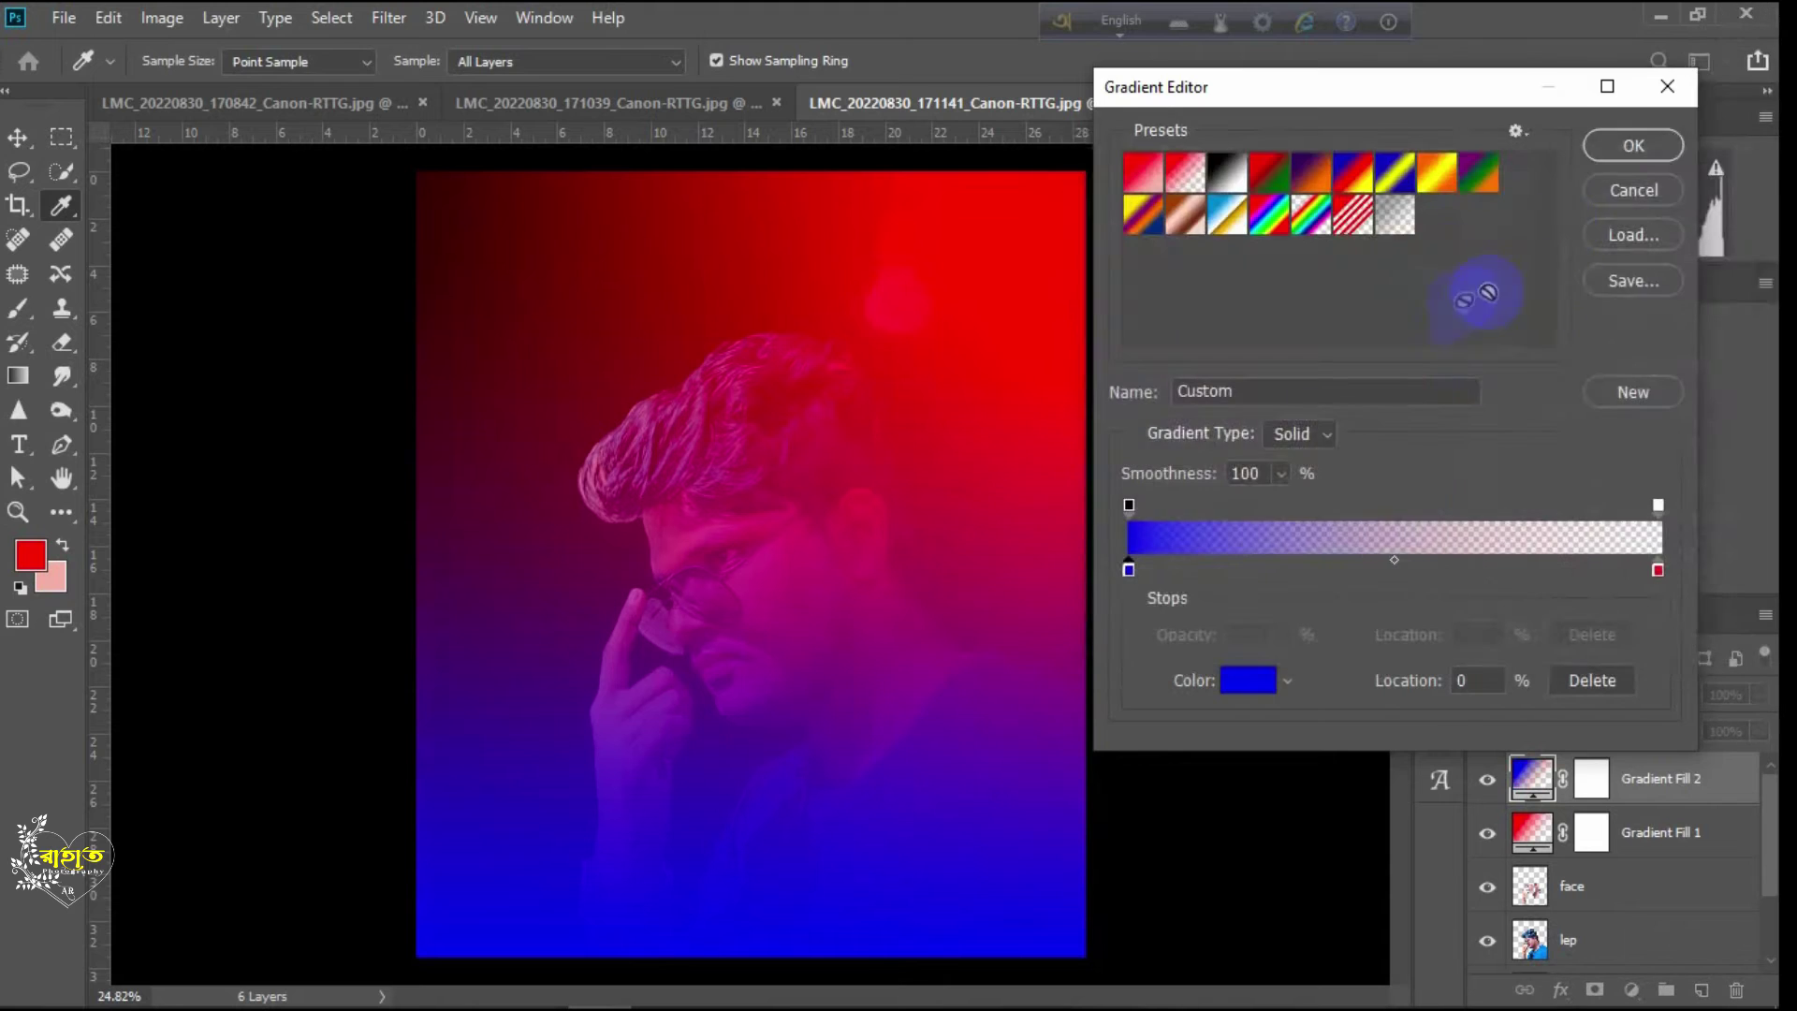
click(1638, 147)
Step: Set the blue gradient's angle to 5.4° and apply the fill
click(1329, 357)
drag(1328, 356, 1333, 352)
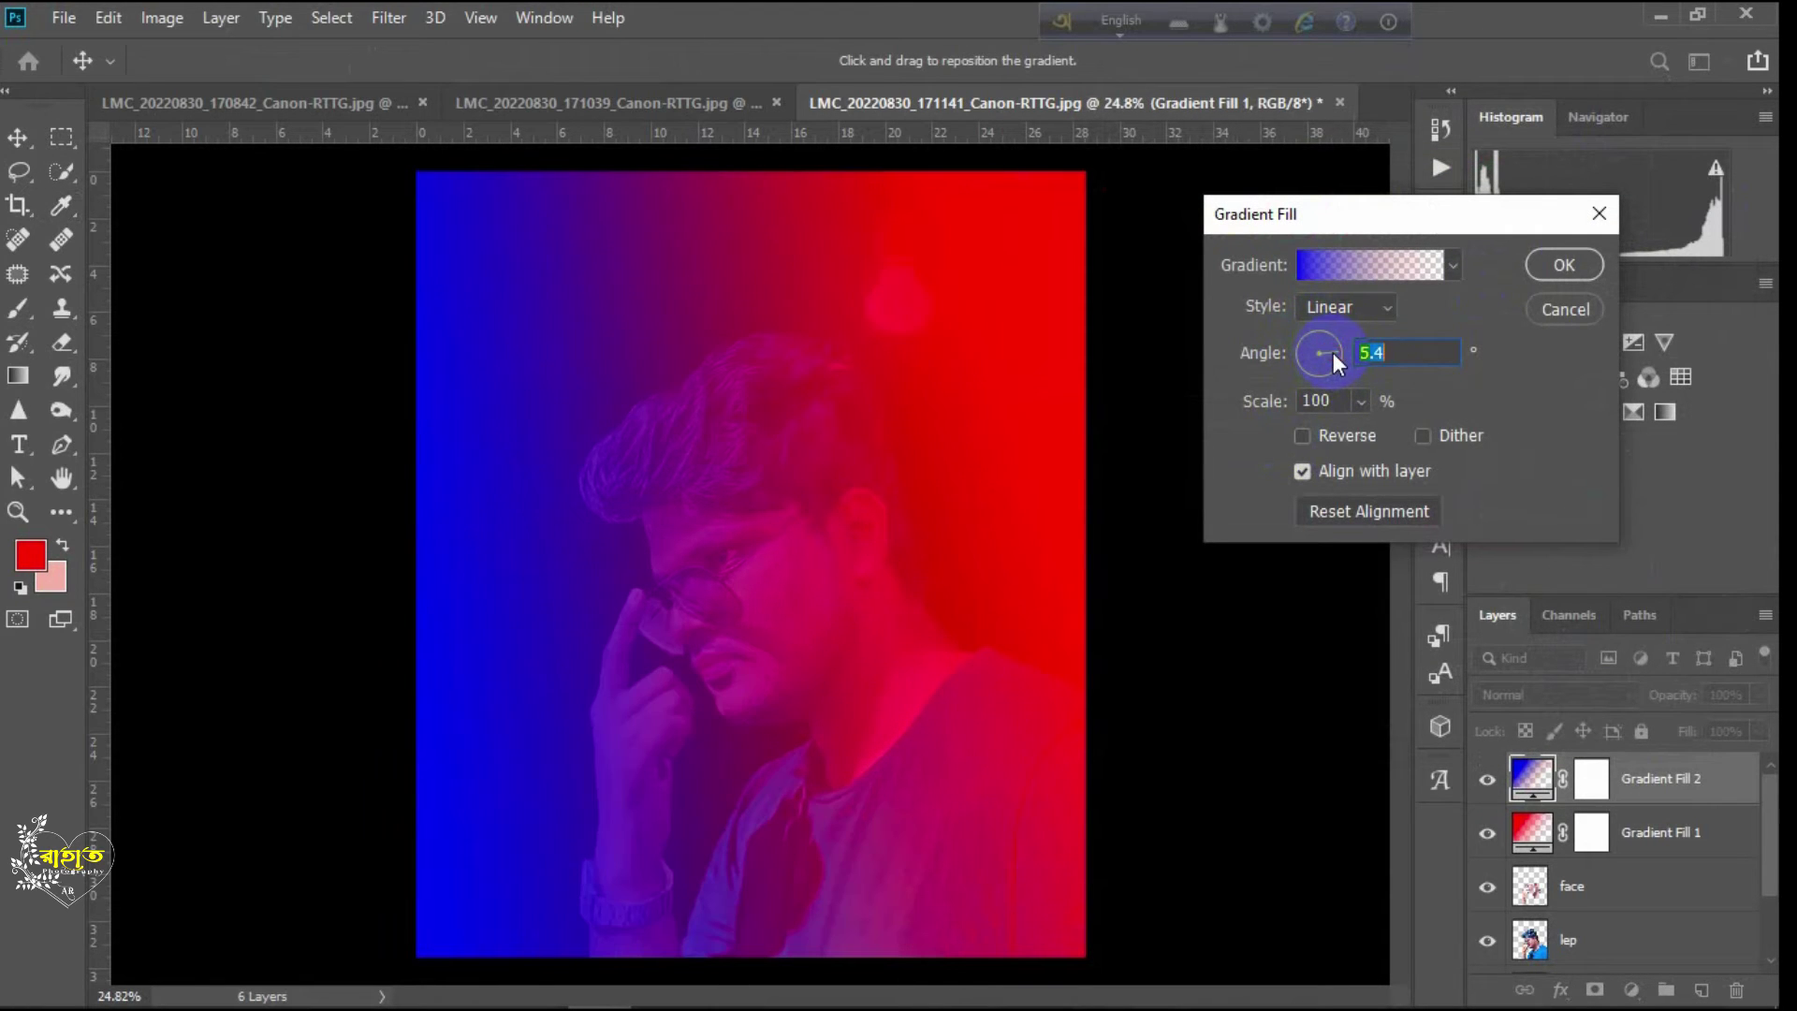
click(1561, 266)
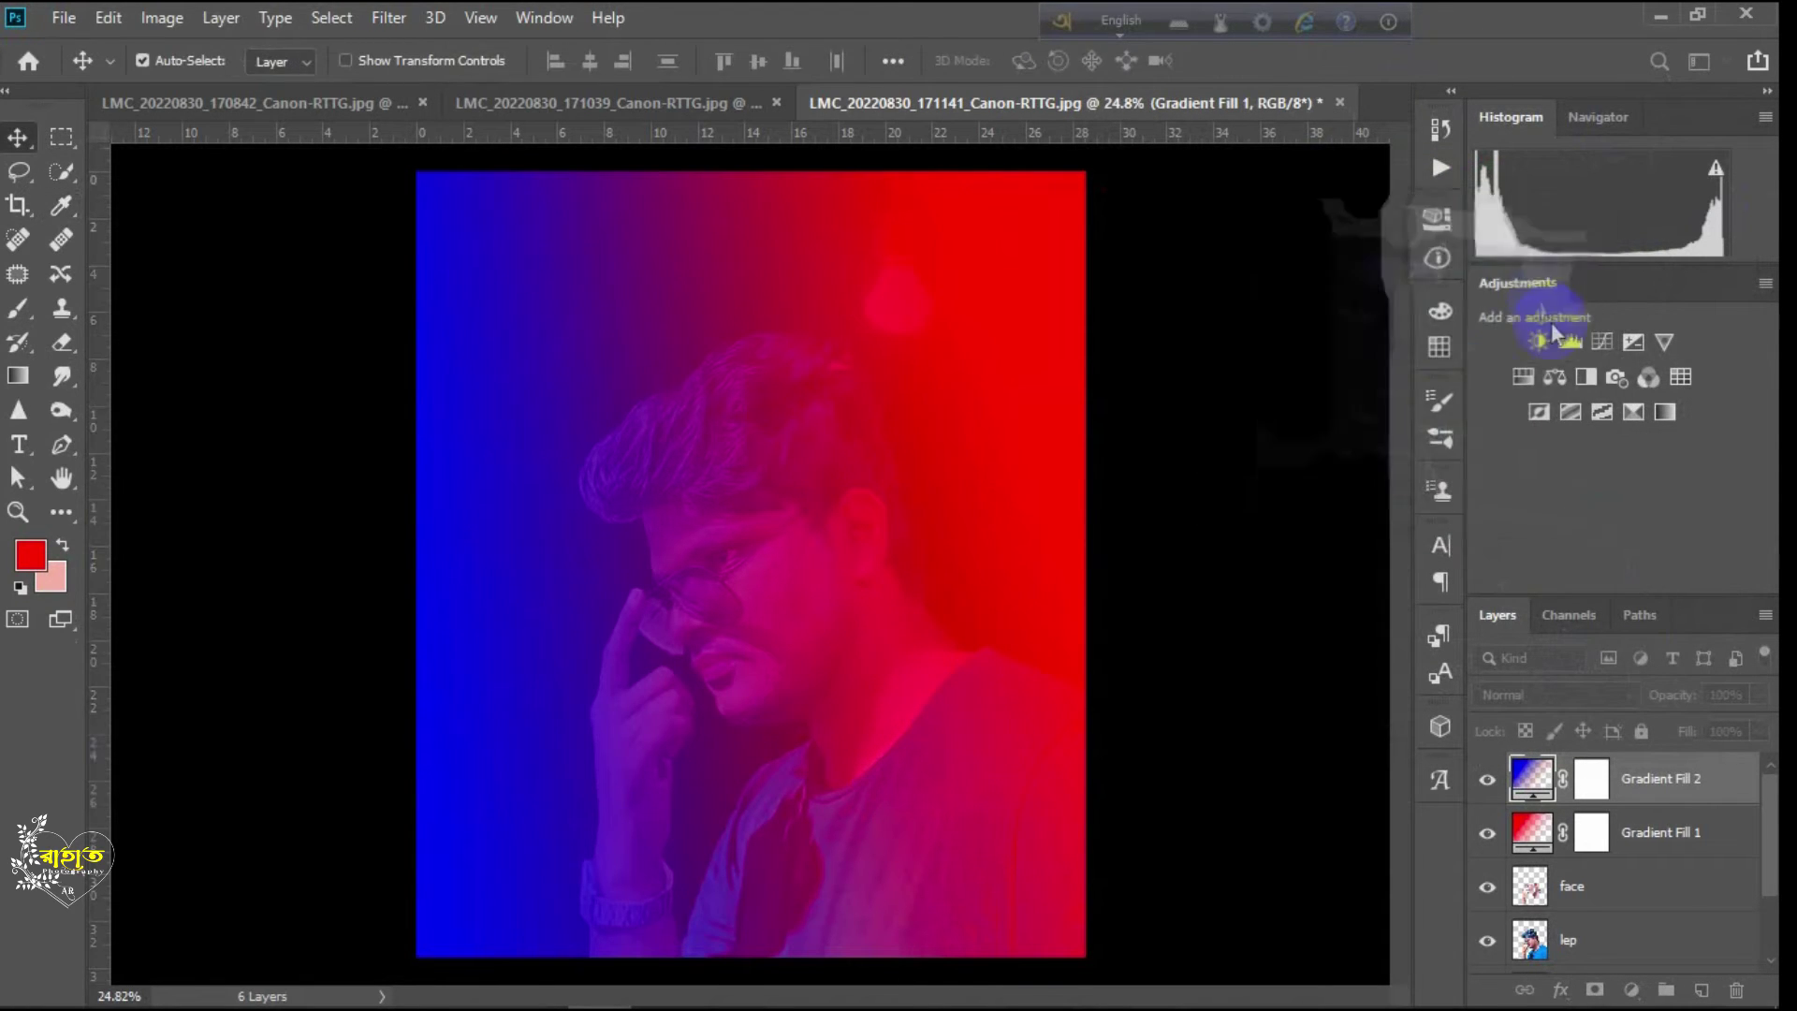
Step: Set both gradient fill layers to the Lighten blend mode at 41% opacity
ctrl+click(1654, 833)
click(1567, 695)
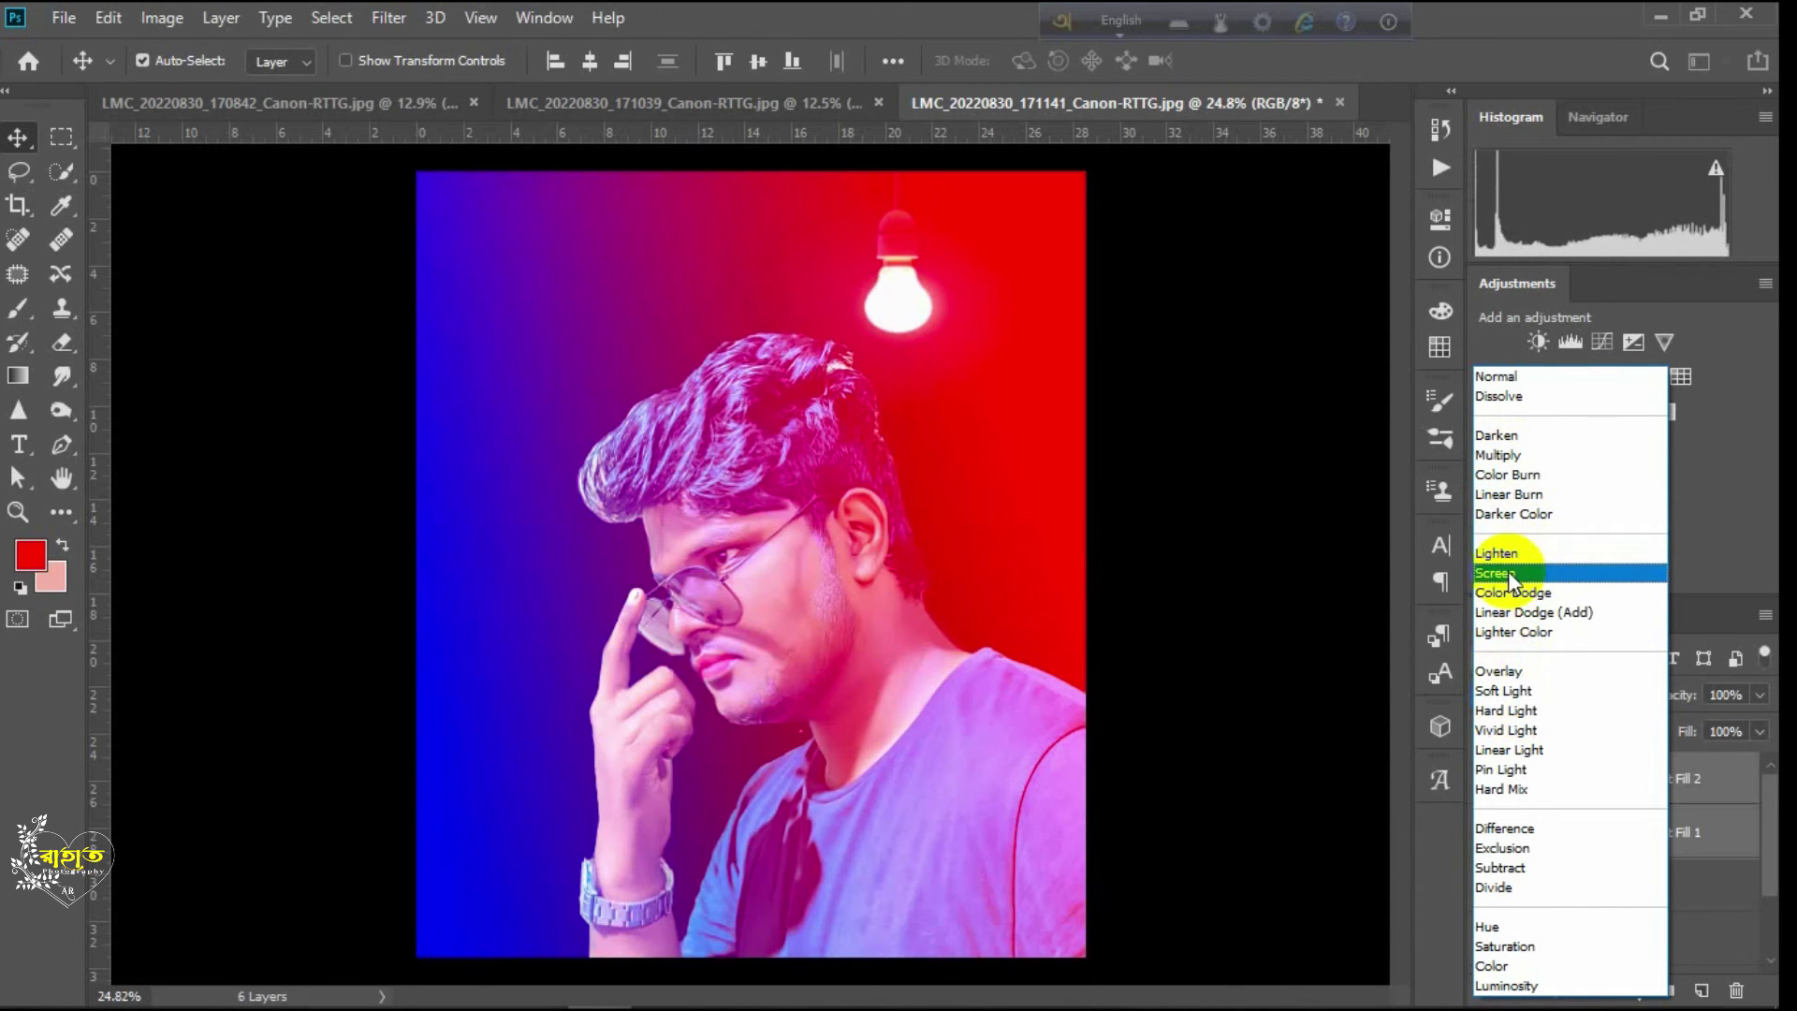
click(1502, 555)
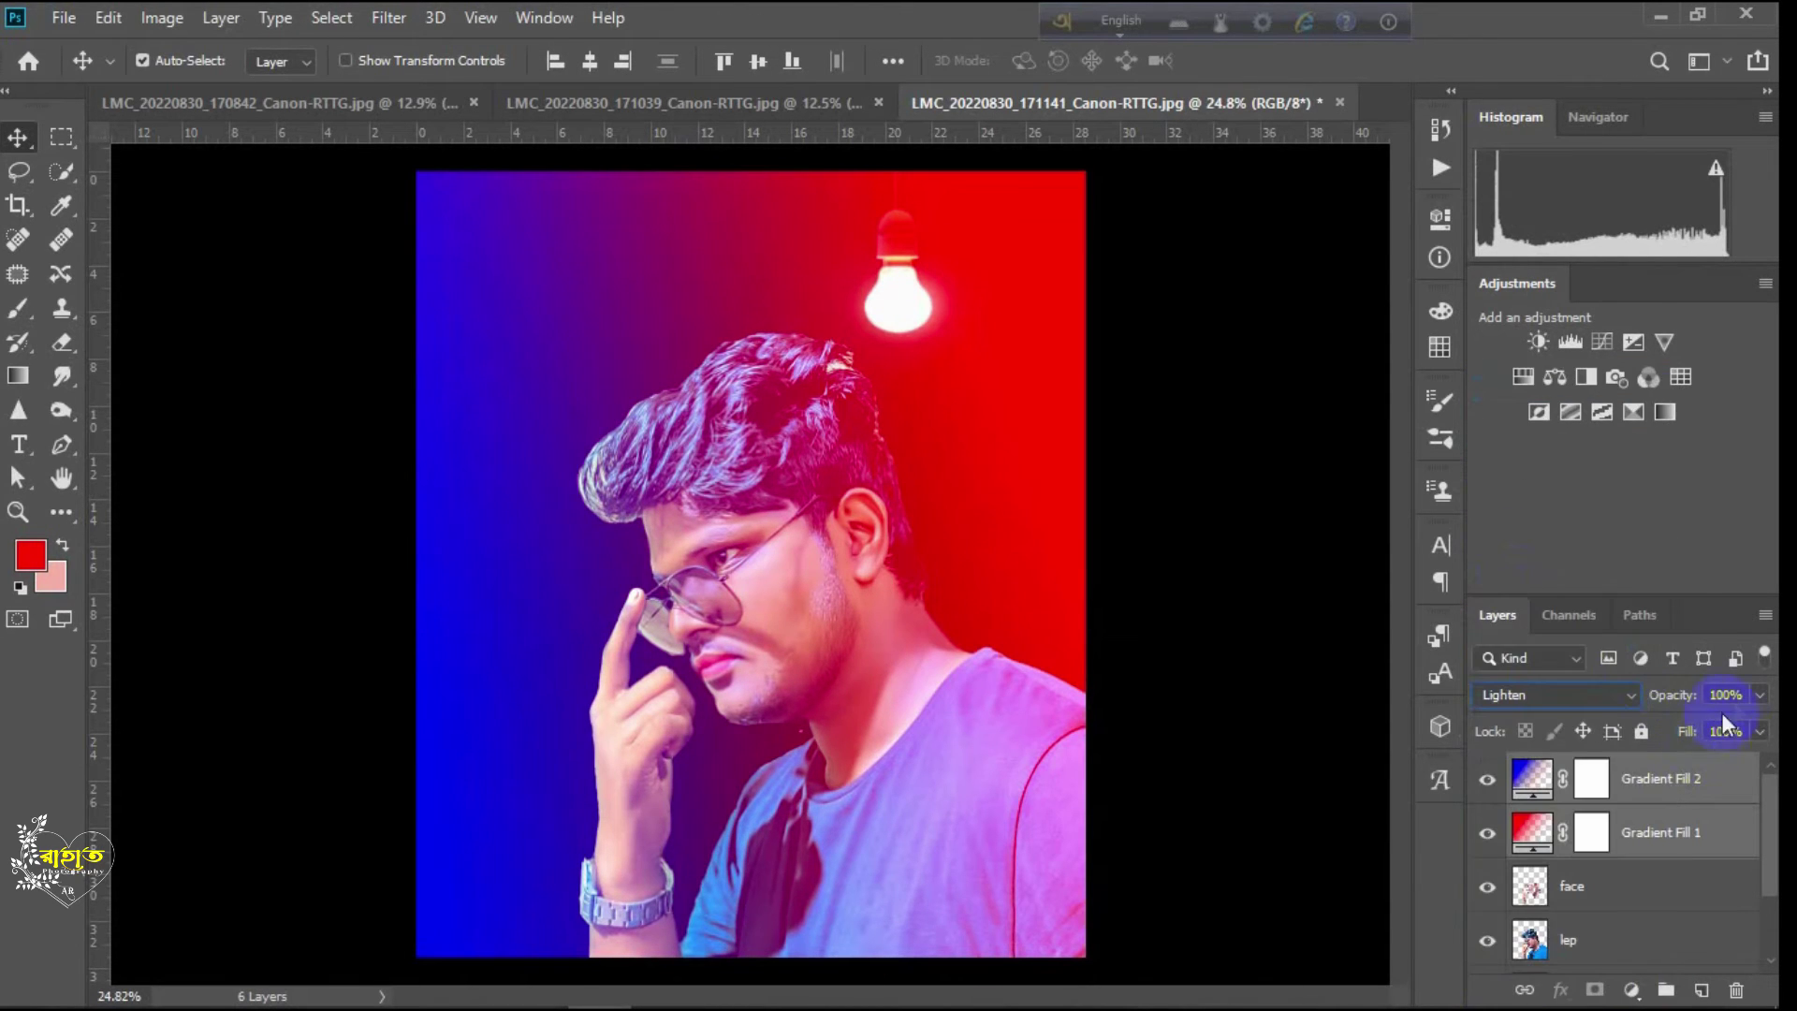
drag(1682, 718, 1672, 722)
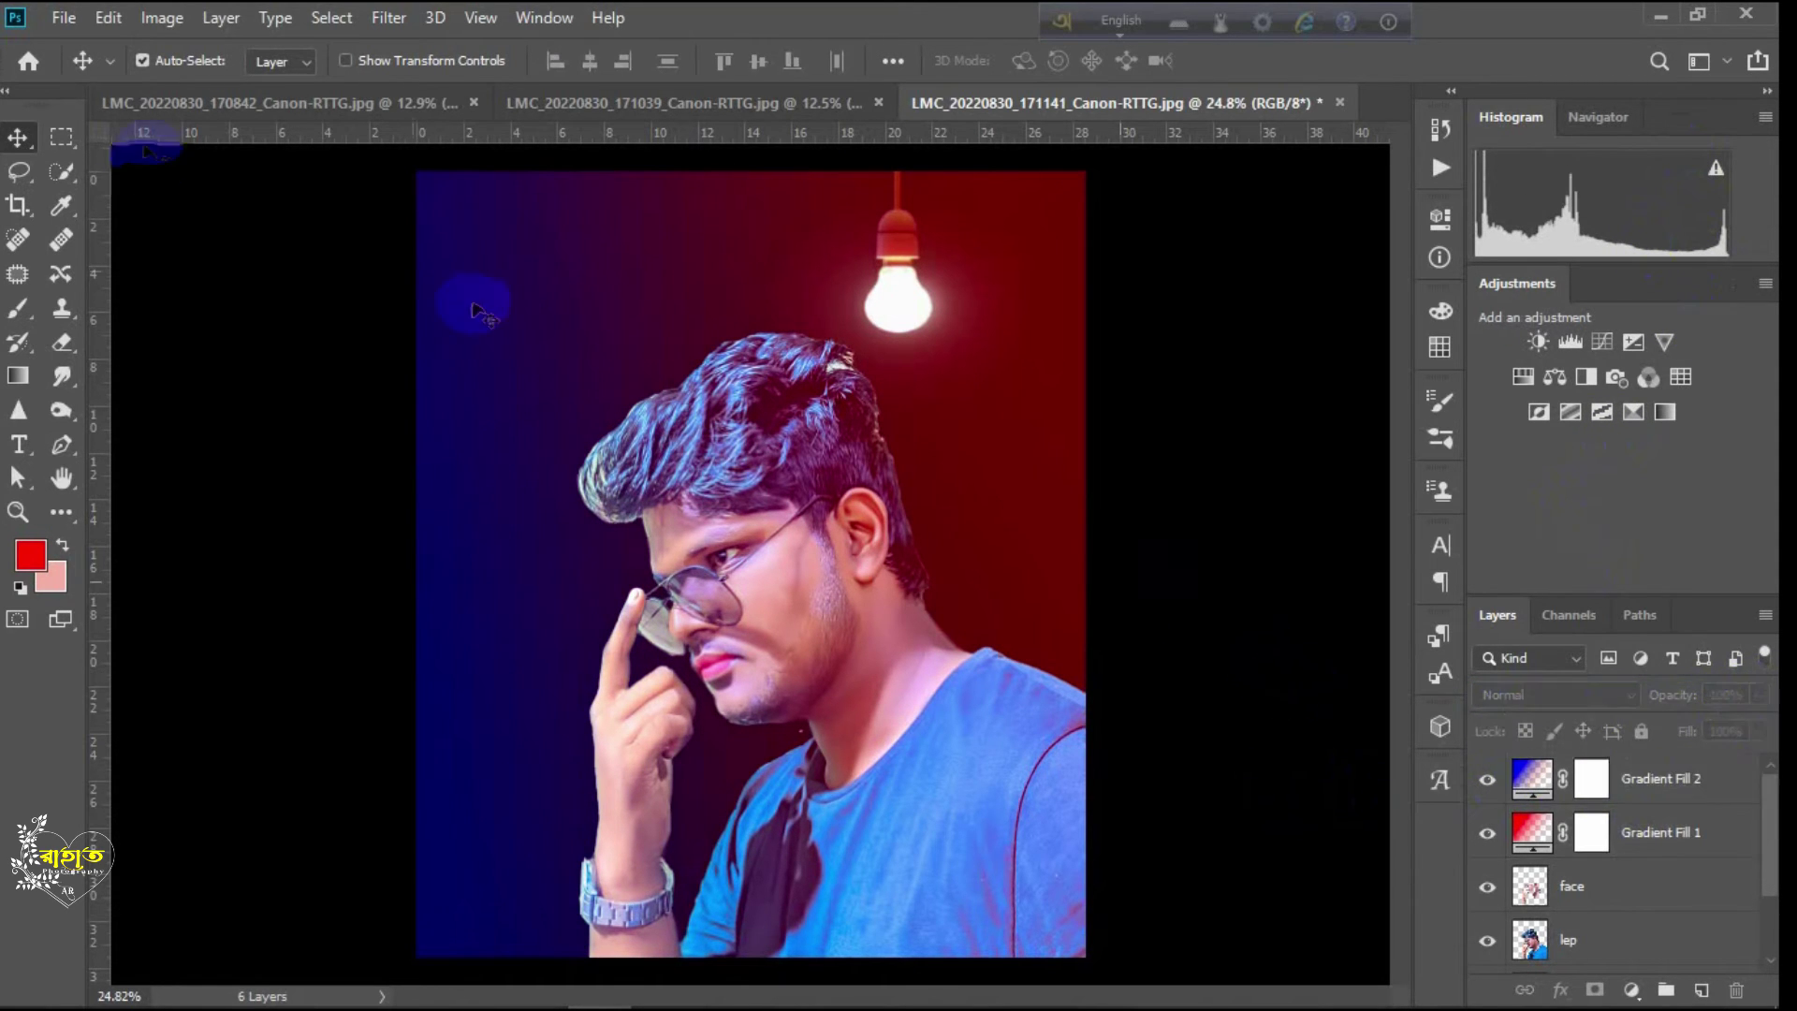
Step: Delete the extra layer on top and place the linked image High Quality Lens Flares in PNG 05 from the Effact folder
drag(1721, 775, 1737, 990)
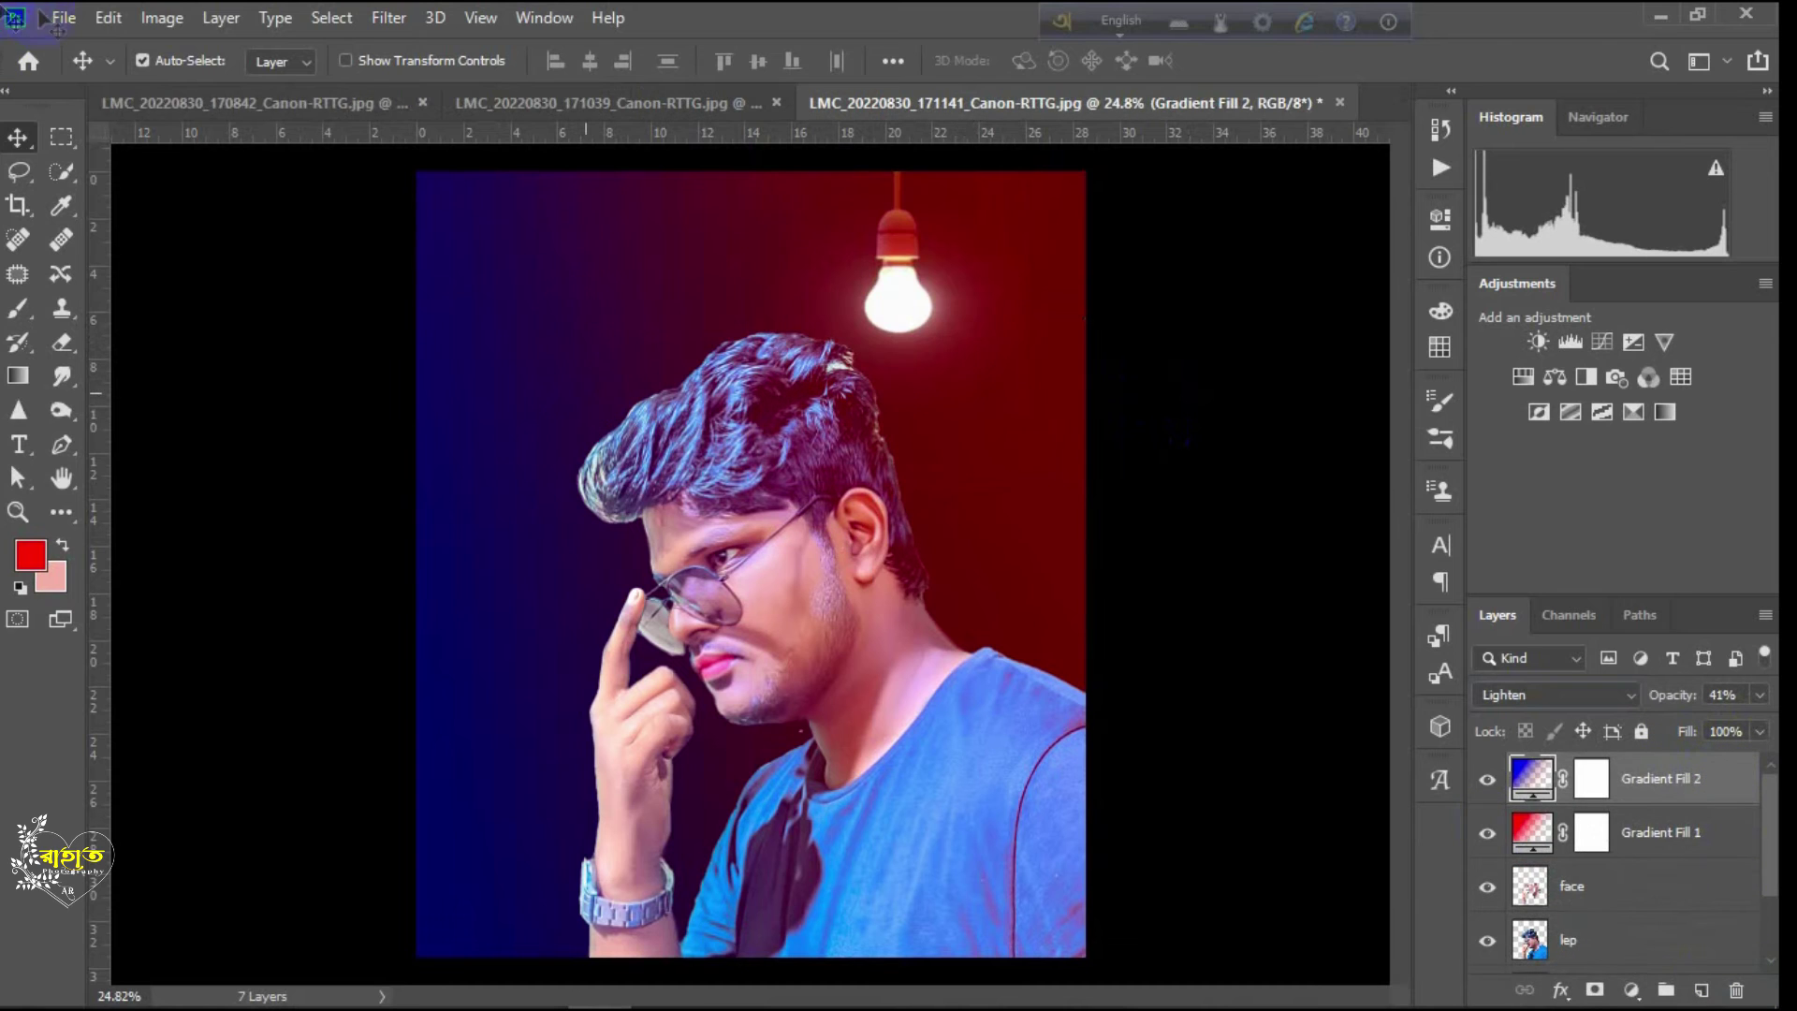
click(62, 18)
click(120, 539)
click(757, 226)
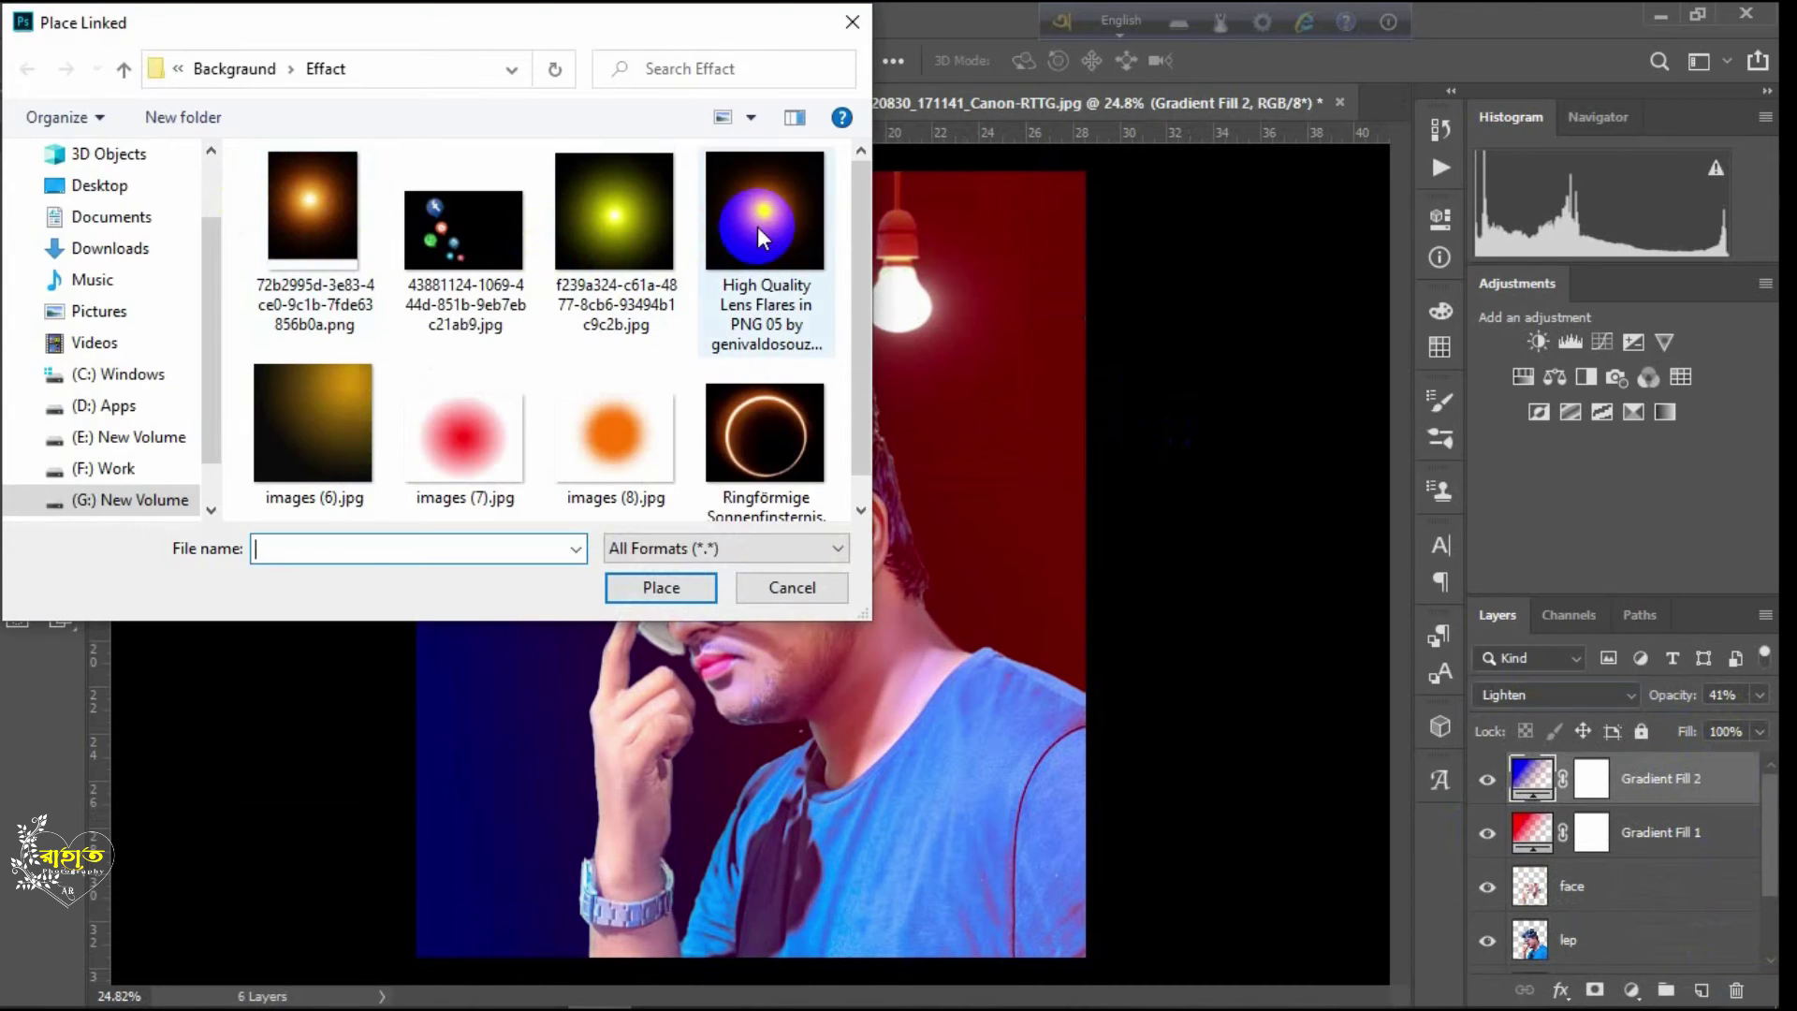
click(675, 591)
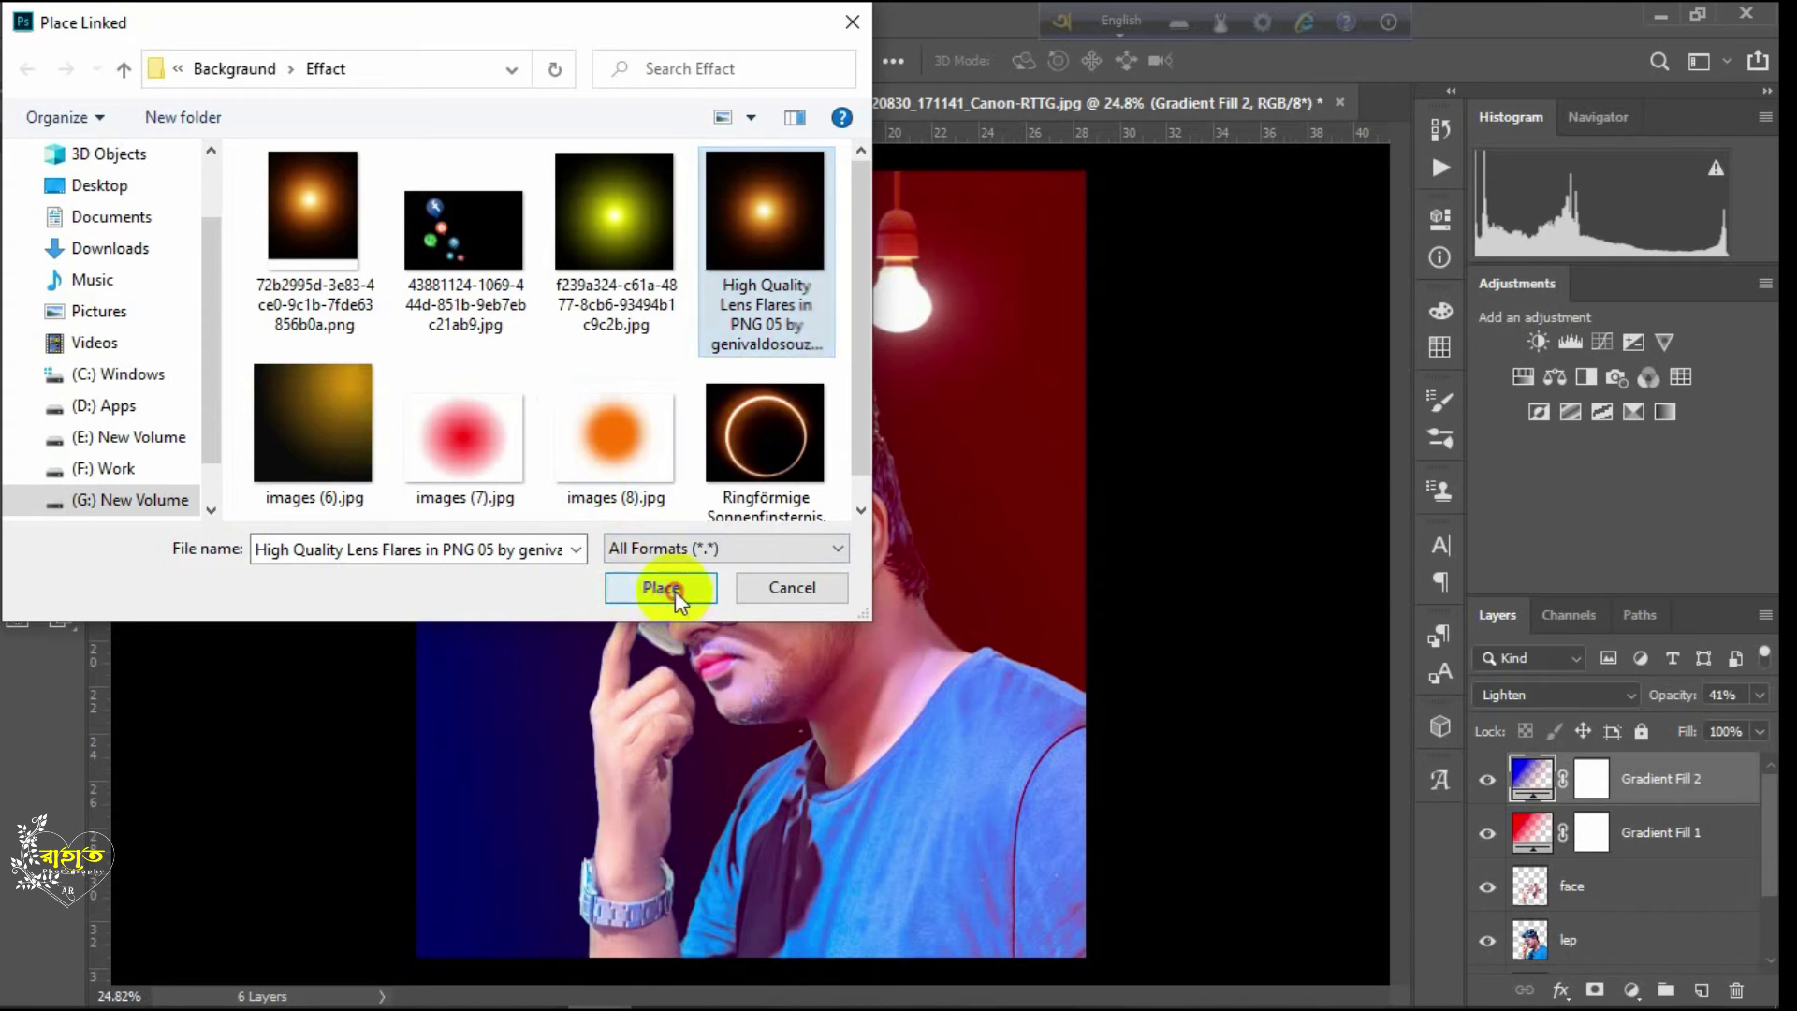
key(Return)
Step: Set the lens flare layer's blend mode to Screen and move the flare over the light bulb
click(1575, 694)
click(1498, 576)
drag(775, 556, 919, 316)
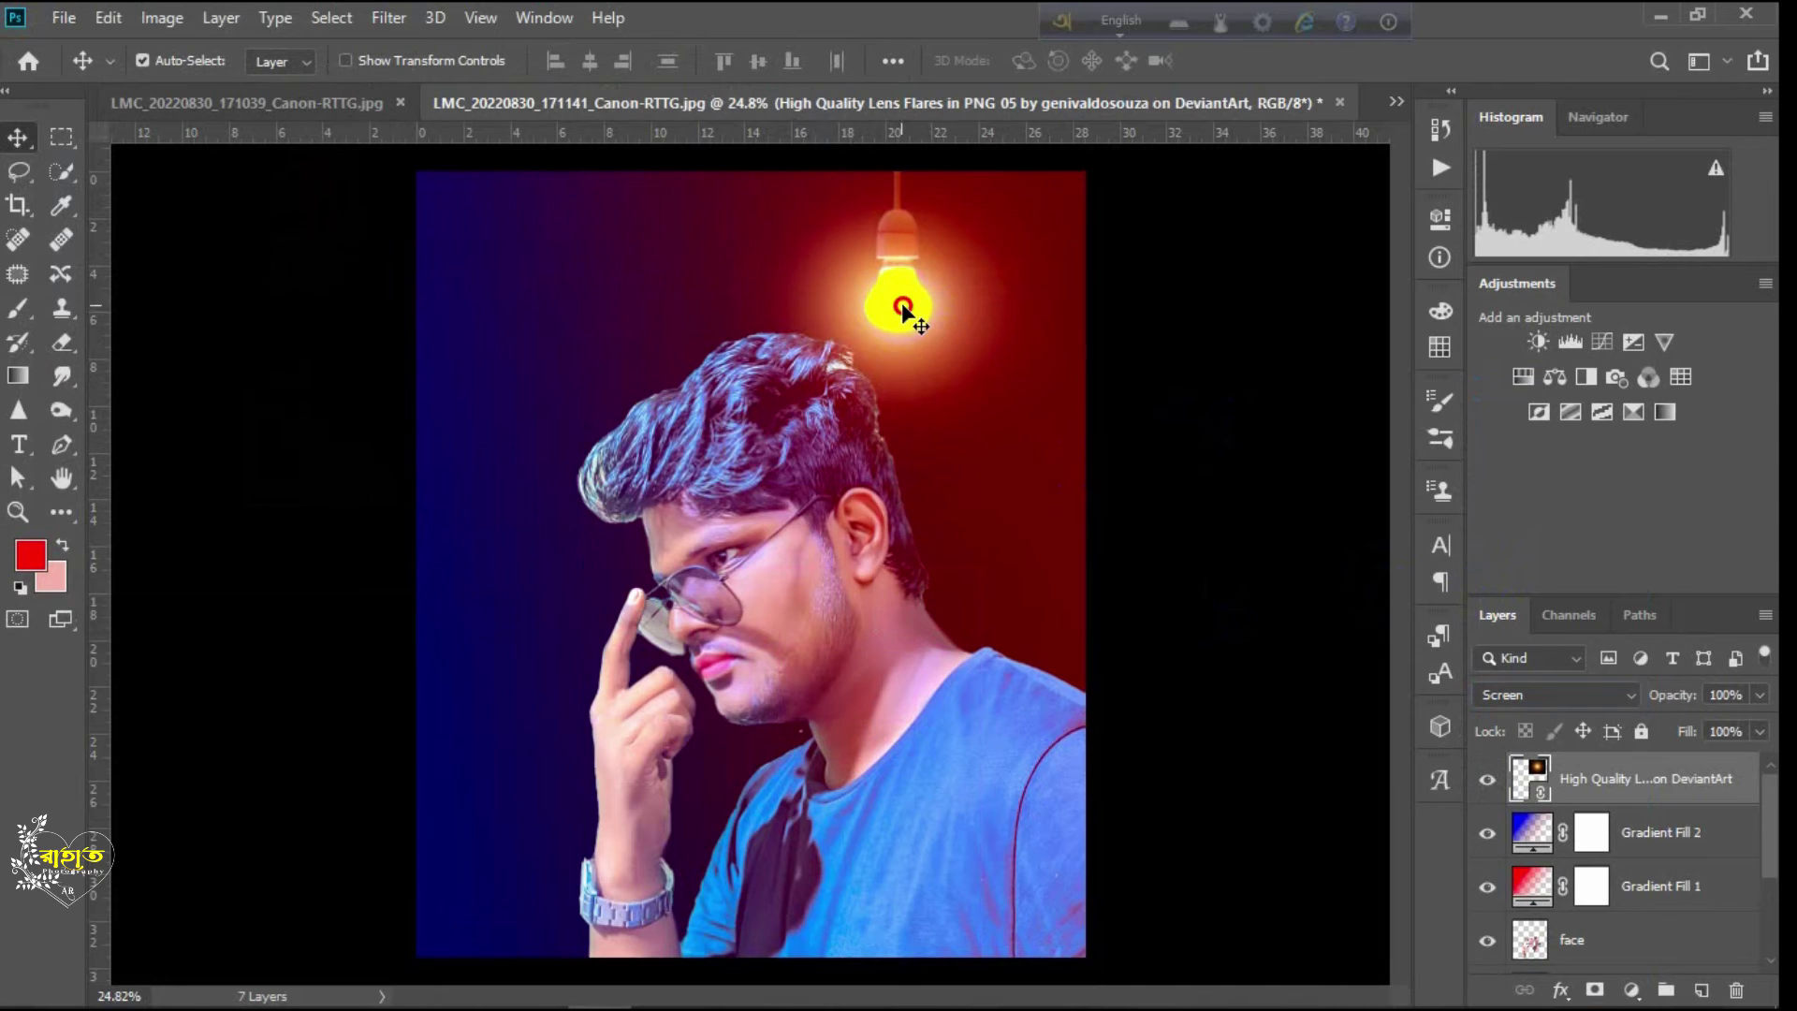
click(1003, 541)
click(918, 316)
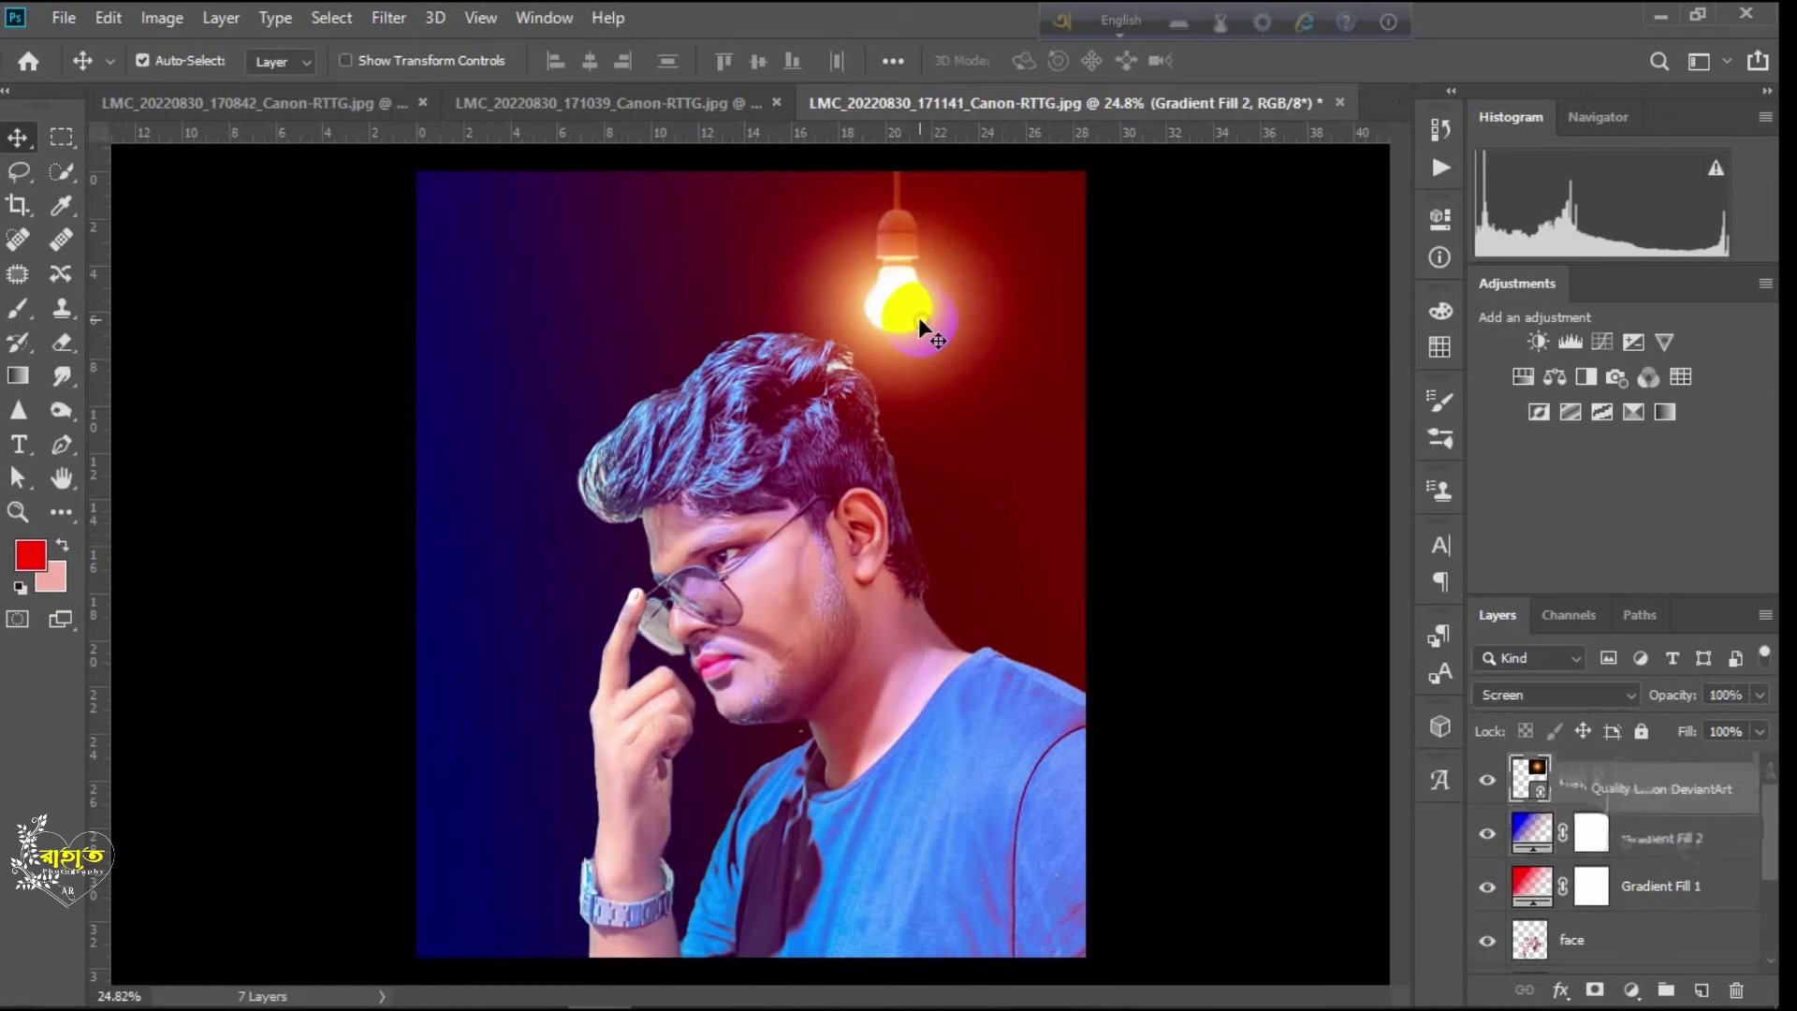
Step: Enlarge the lens flare slightly around the bulb and set its layer opacity to 60%
key(ctrl+t)
drag(1064, 470, 1088, 515)
key(Return)
drag(1734, 739, 1713, 734)
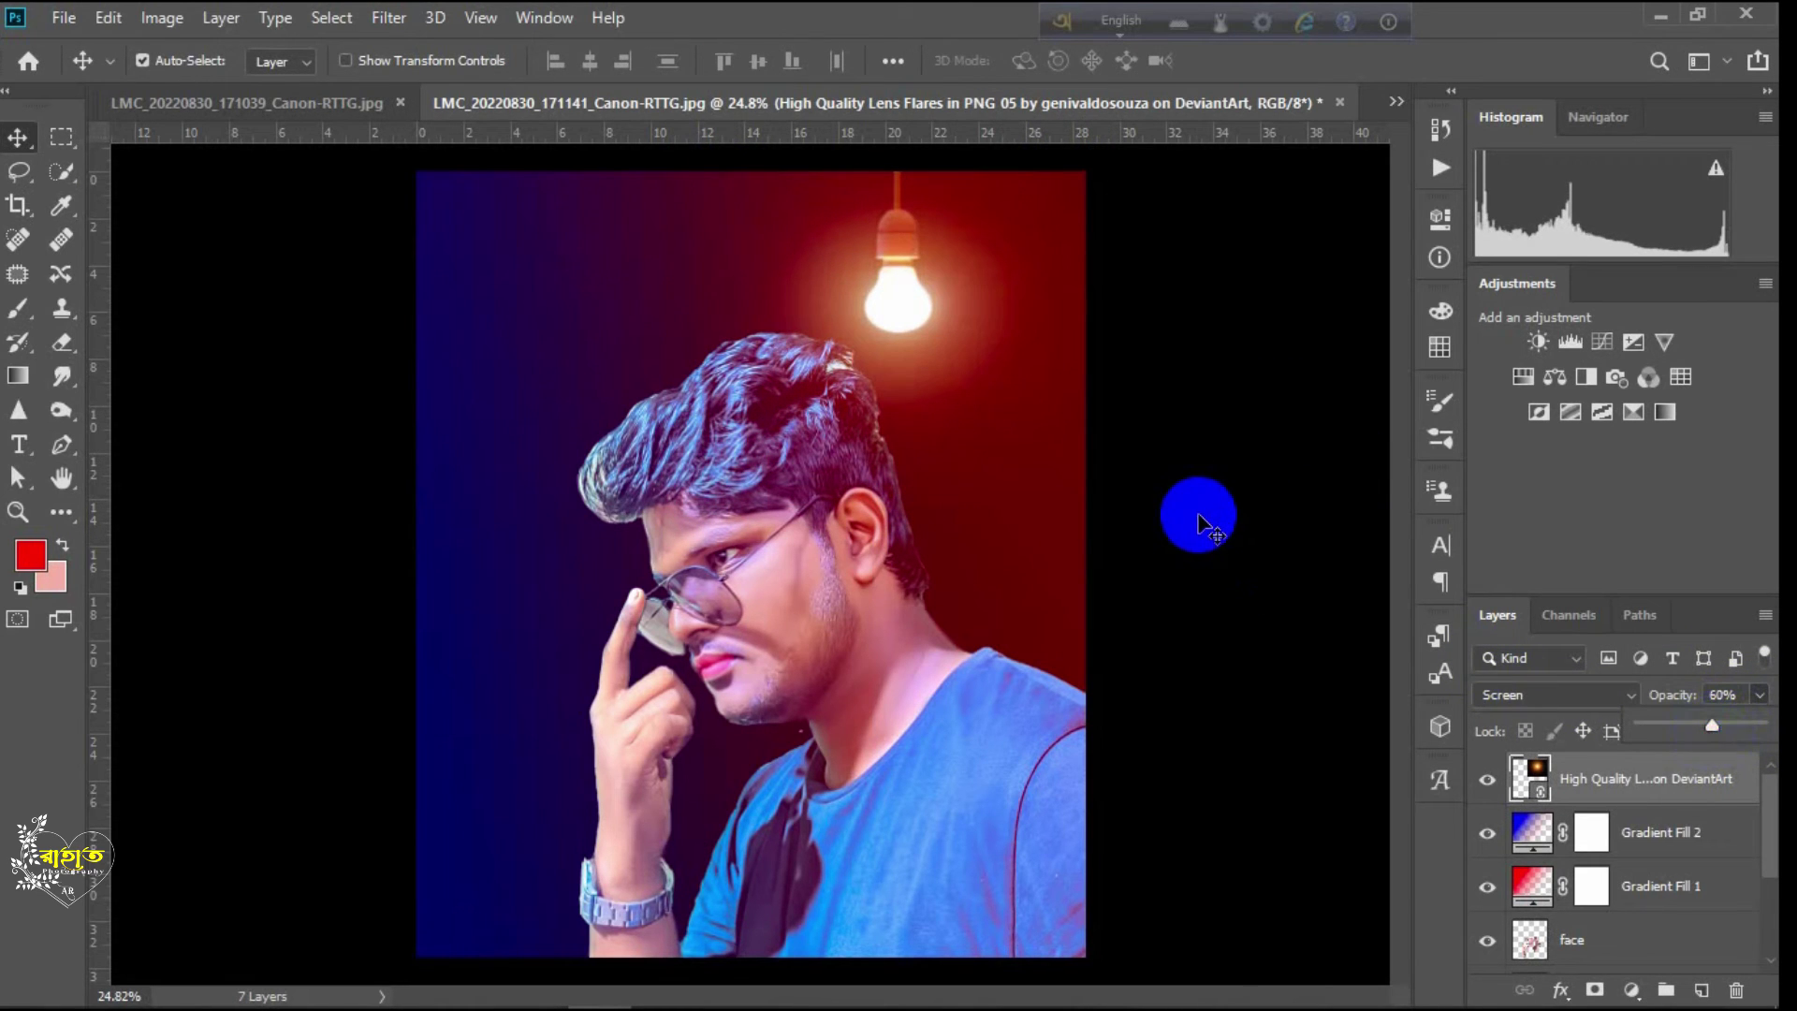
click(1198, 520)
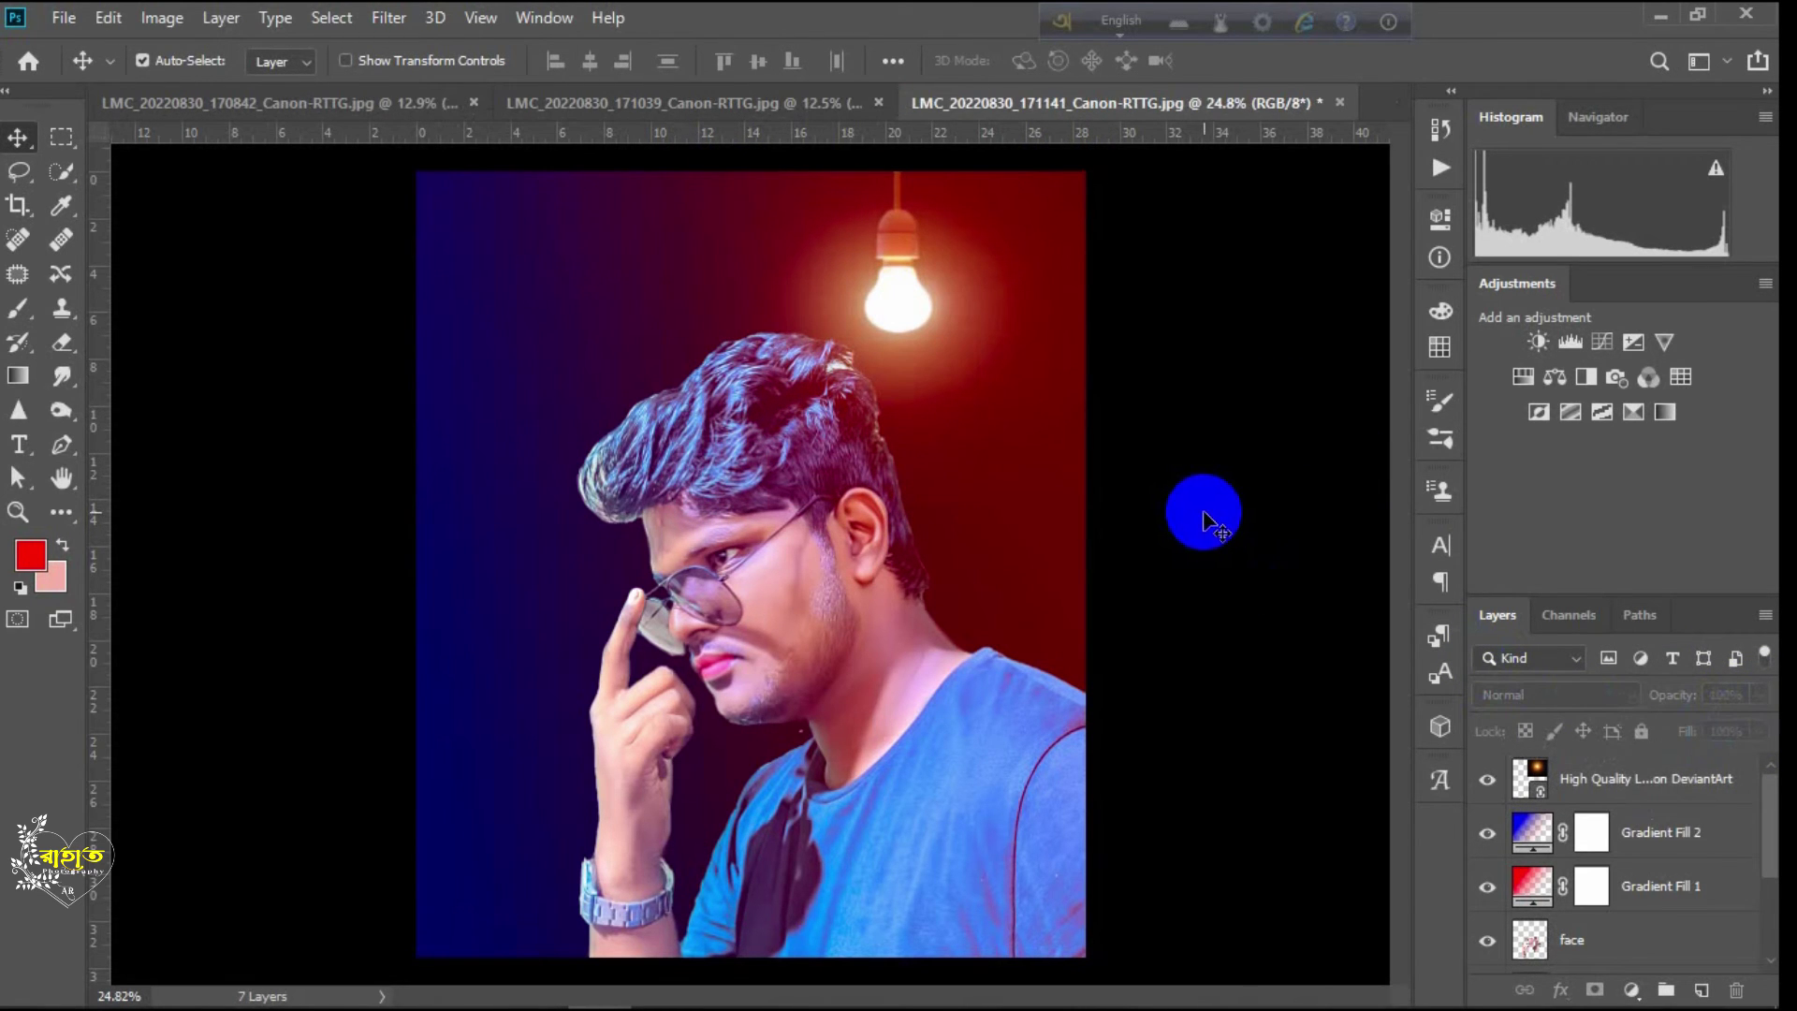
Step: Smudge the hair strands at the crown on the lep layer, reducing the brush size to 125
scroll(1525, 775, down, 1)
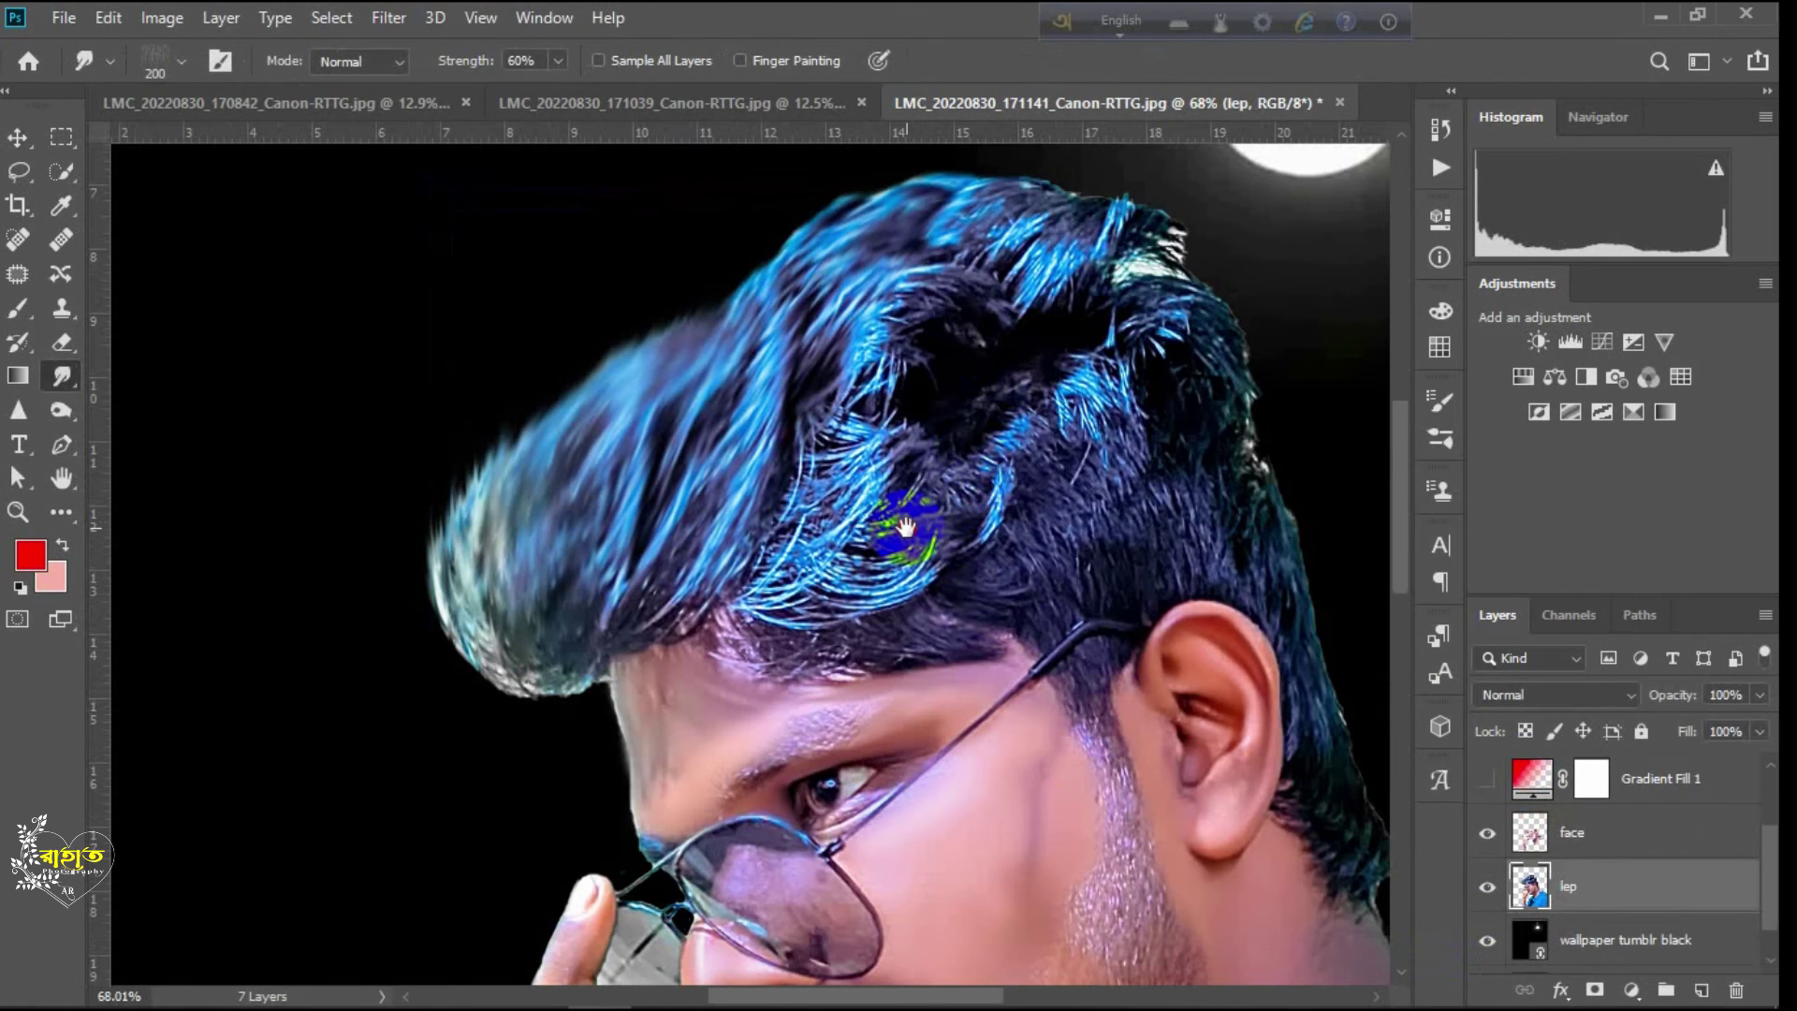
key(super)
key(super)
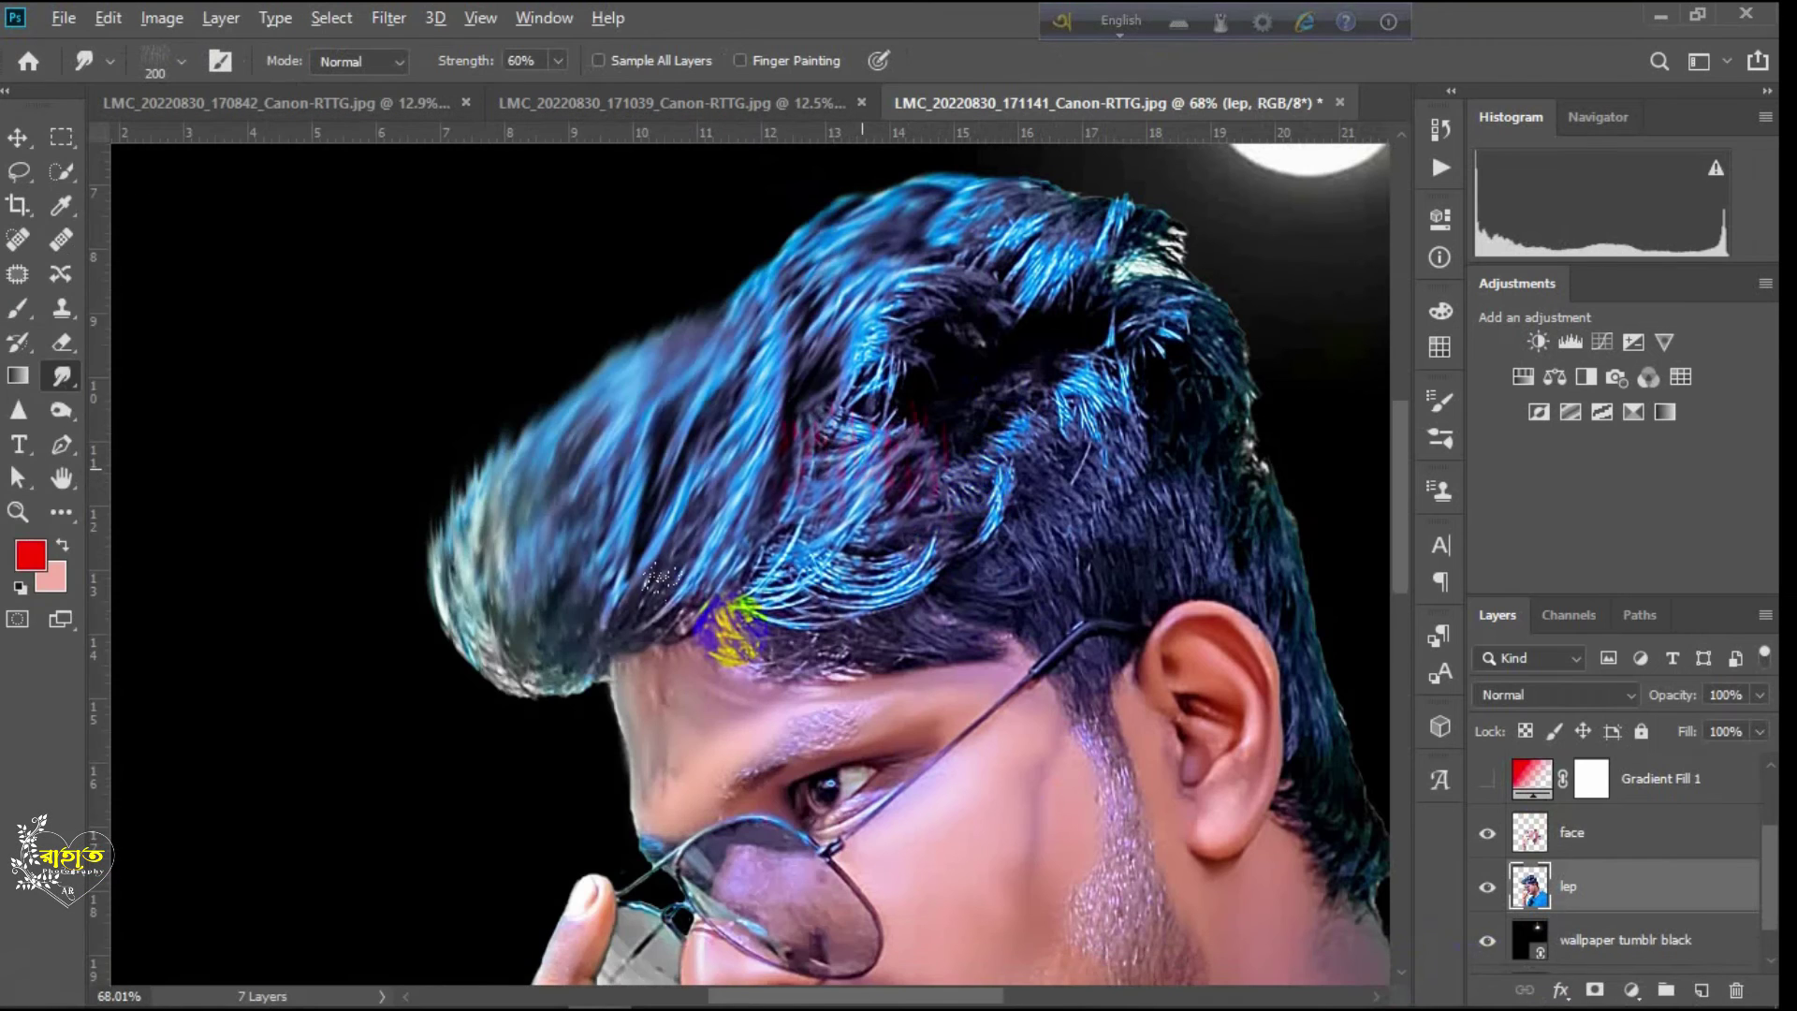
mouse_move(962, 343)
mouse_down()
mouse_move(746, 533)
mouse_move(819, 373)
mouse_up()
key(bracketleft)
key(bracketleft)
key(bracketleft)
drag(831, 486, 910, 367)
drag(862, 447, 997, 379)
drag(878, 485, 1058, 369)
drag(830, 448, 963, 362)
Step: Smudge the hair above the ear, through the middle and along the fringe above the forehead into smooth strands
mouse_move(918, 559)
mouse_down()
mouse_move(1152, 596)
mouse_move(962, 540)
mouse_move(944, 561)
mouse_move(1056, 694)
mouse_up()
drag(875, 608, 996, 754)
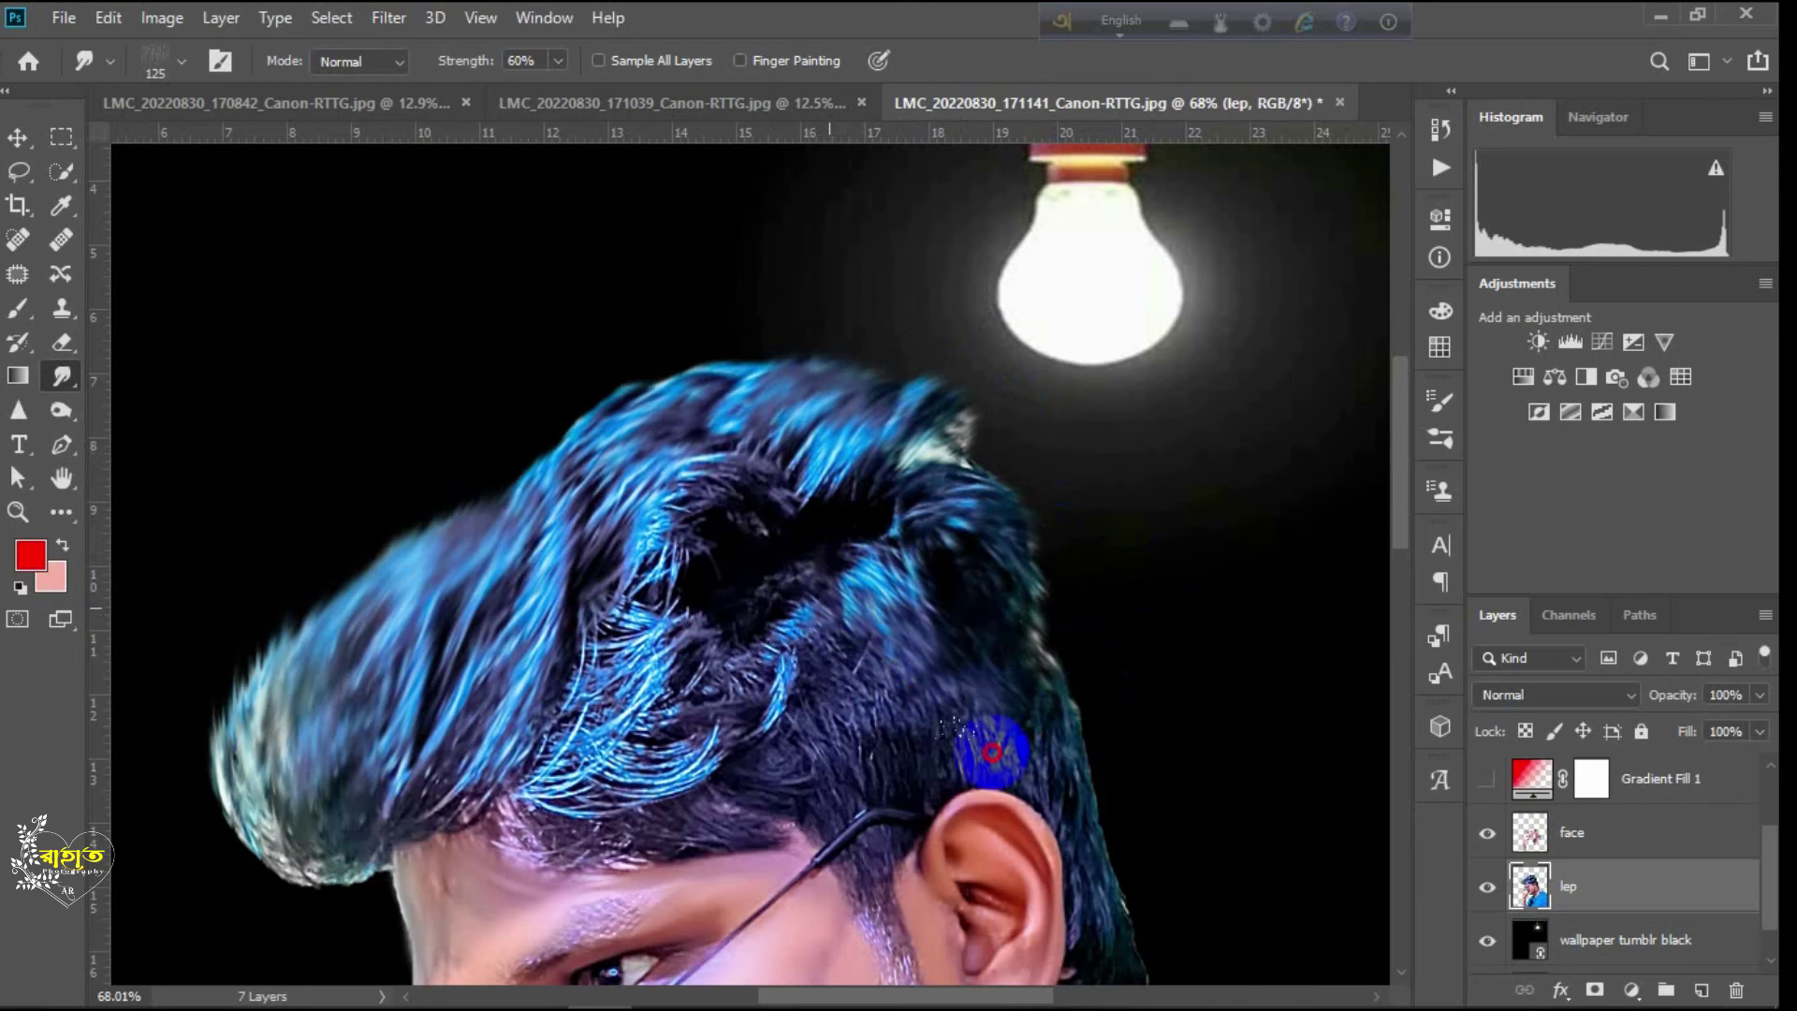
drag(791, 622, 927, 762)
drag(653, 562, 927, 547)
drag(683, 496, 843, 501)
drag(660, 594, 785, 515)
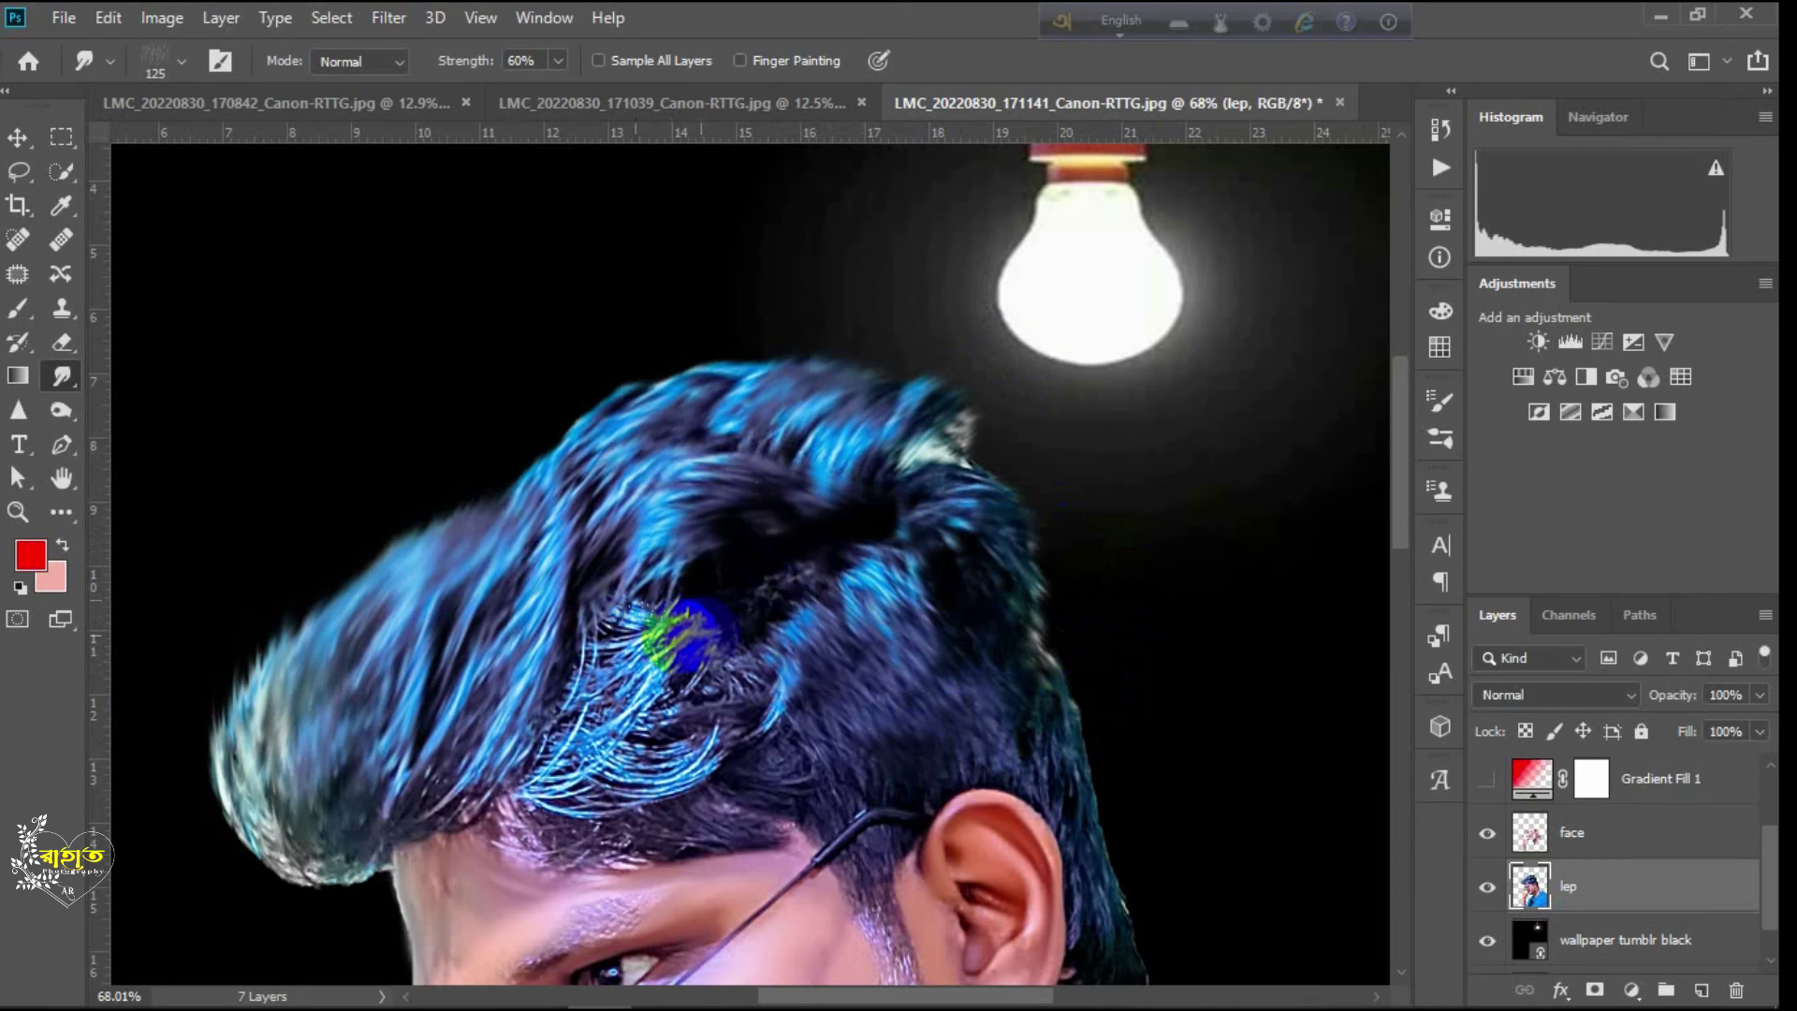
drag(646, 635, 772, 591)
drag(582, 690, 758, 719)
mouse_move(590, 779)
mouse_down()
mouse_move(742, 754)
mouse_move(826, 687)
mouse_move(762, 857)
mouse_up()
drag(513, 807, 767, 862)
mouse_move(571, 732)
mouse_down()
mouse_move(678, 792)
mouse_move(707, 739)
mouse_up()
drag(534, 749, 662, 796)
drag(628, 646, 741, 588)
Step: Smudge the hair along the back of the head down to the nape
drag(1002, 591, 1070, 573)
drag(1014, 692, 1143, 893)
scroll(992, 557, down, 3)
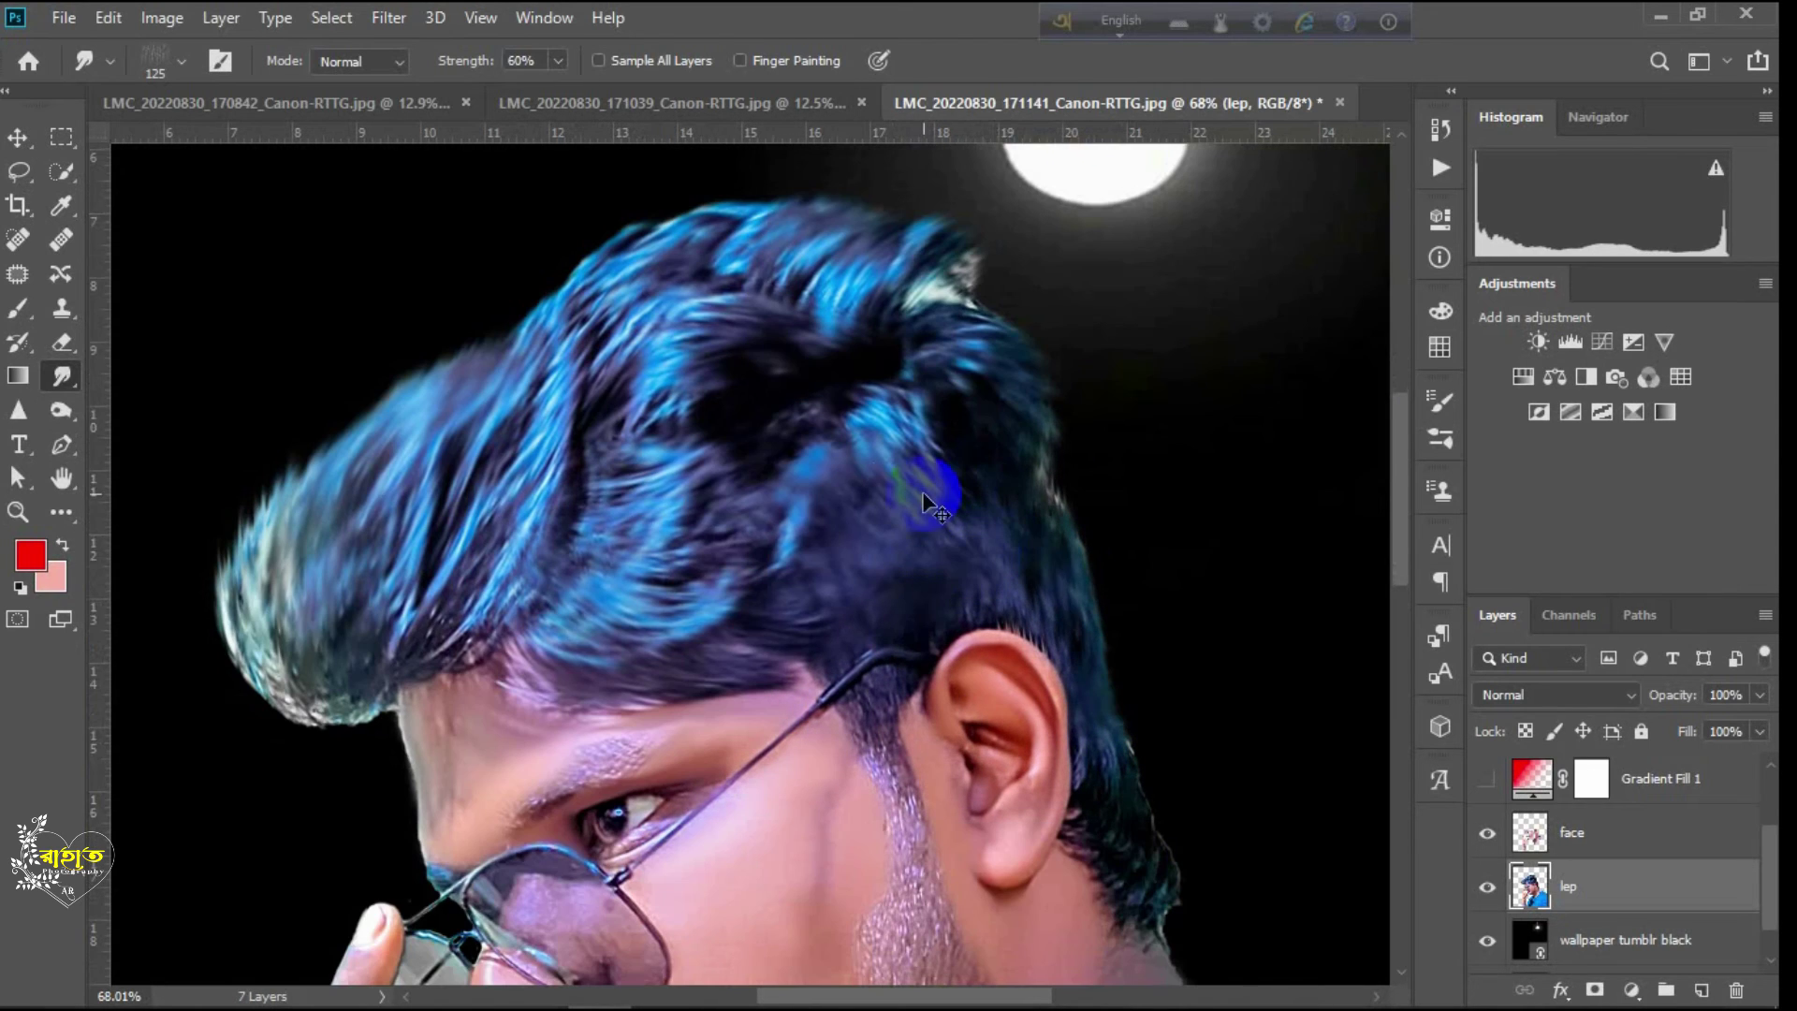
drag(1113, 717, 1158, 863)
drag(1118, 791, 1166, 910)
drag(921, 601, 1148, 671)
drag(1076, 540, 1189, 922)
drag(1153, 779, 1216, 964)
drag(1154, 854, 1249, 1000)
scroll(663, 476, down, 8)
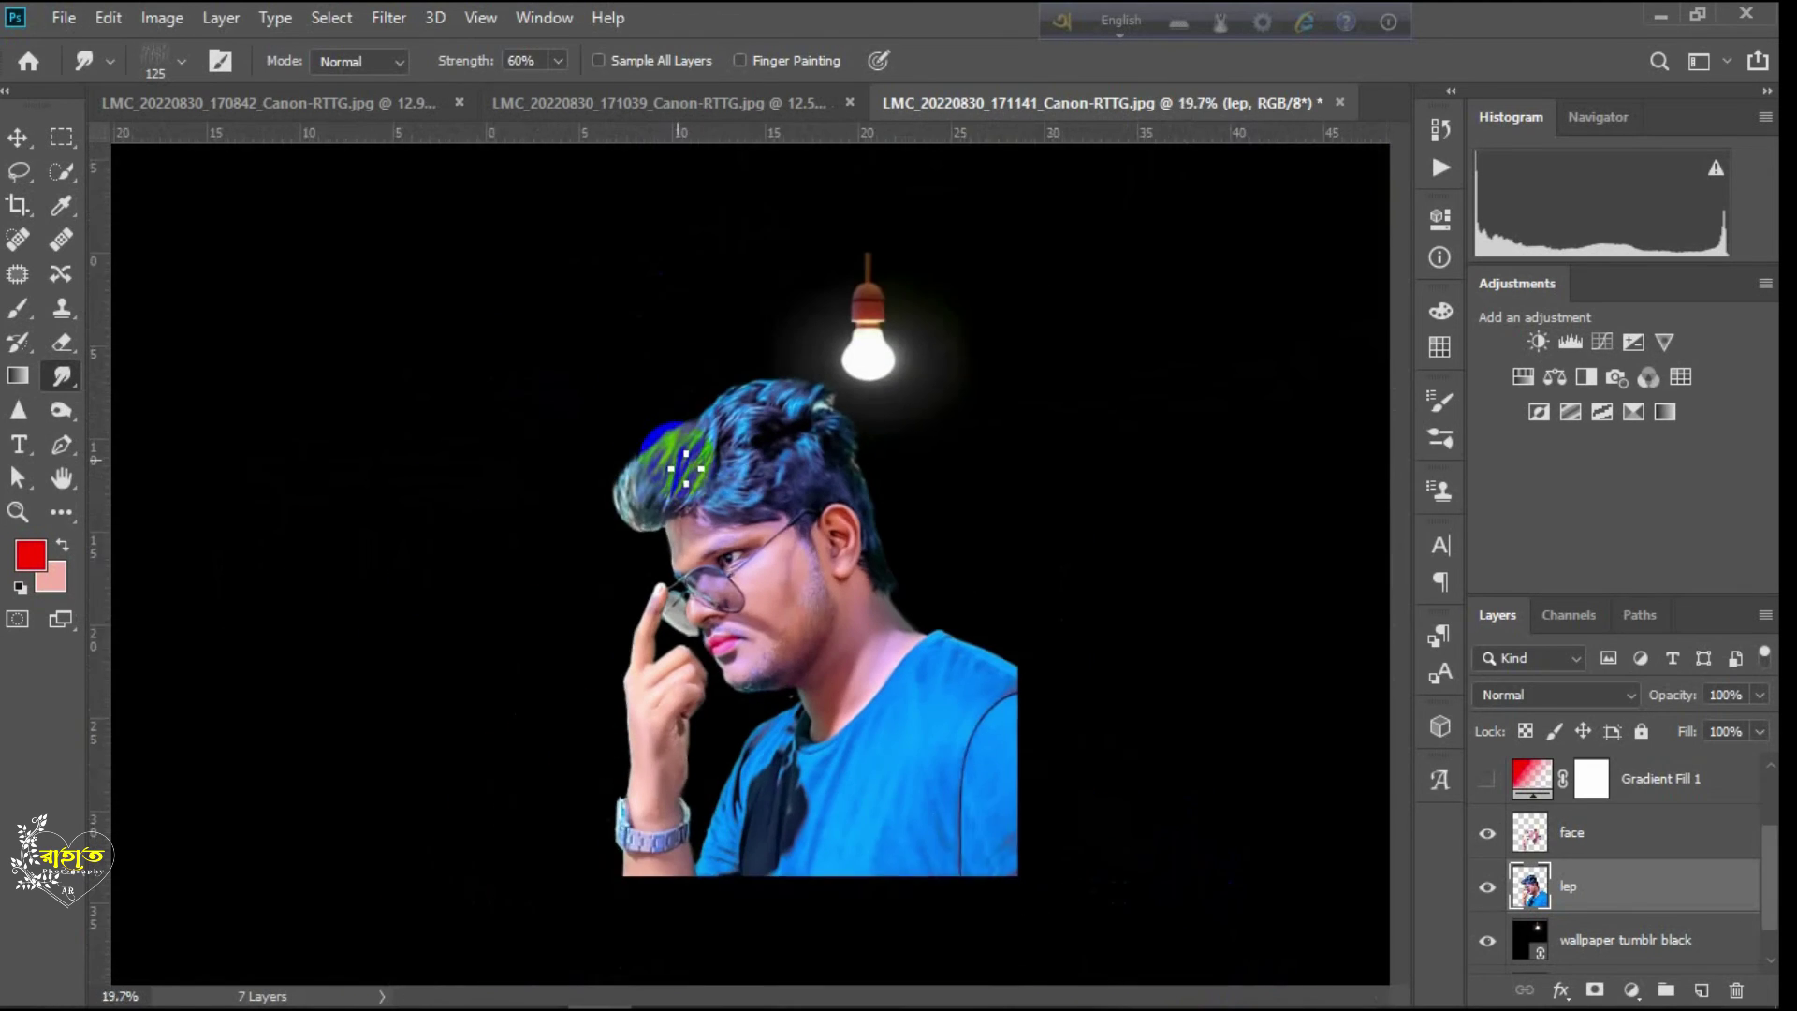
Step: Switch to the Move tool and show the Gradient Fill 1, Gradient Fill 2 and lens flare layers
scroll(676, 458, up, 2)
click(18, 138)
click(1488, 779)
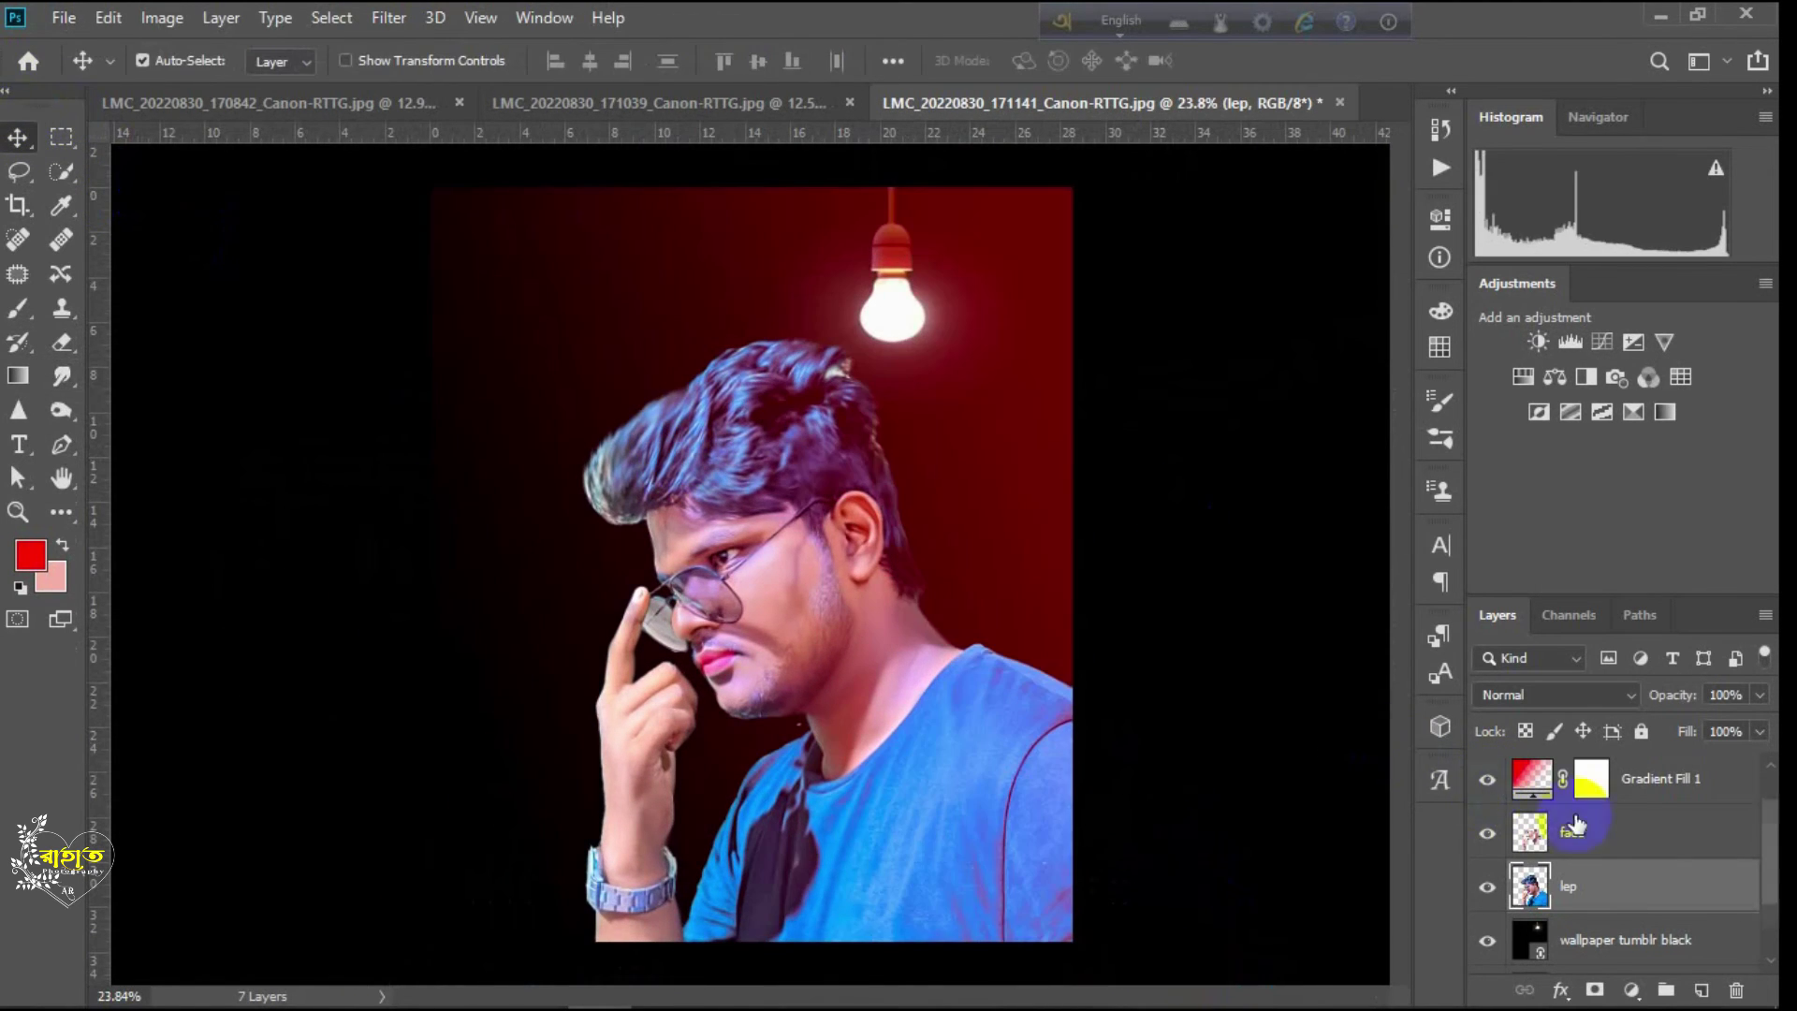
scroll(1582, 827, up, 3)
click(1487, 833)
click(1488, 783)
click(73, 17)
click(540, 352)
click(286, 266)
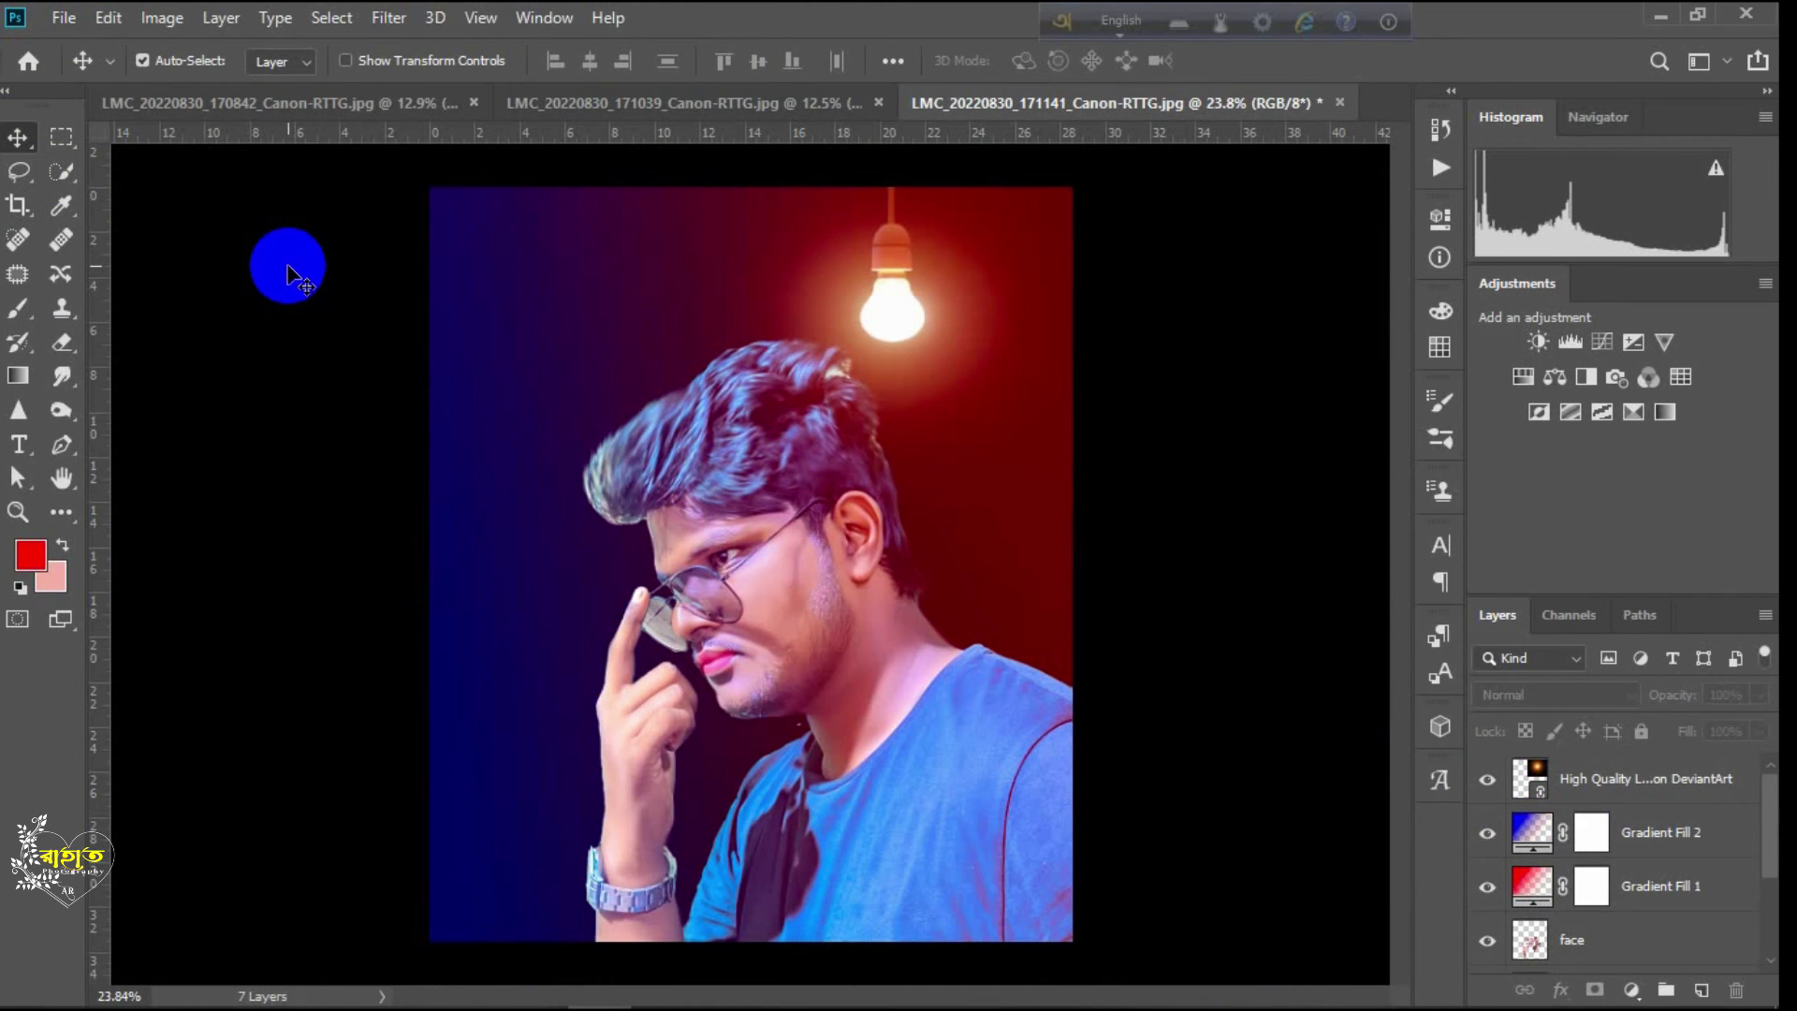
Step: Activate the Quick Selection tool on the lep layer and hide both gradient fill layers and the lens flare layer
click(58, 172)
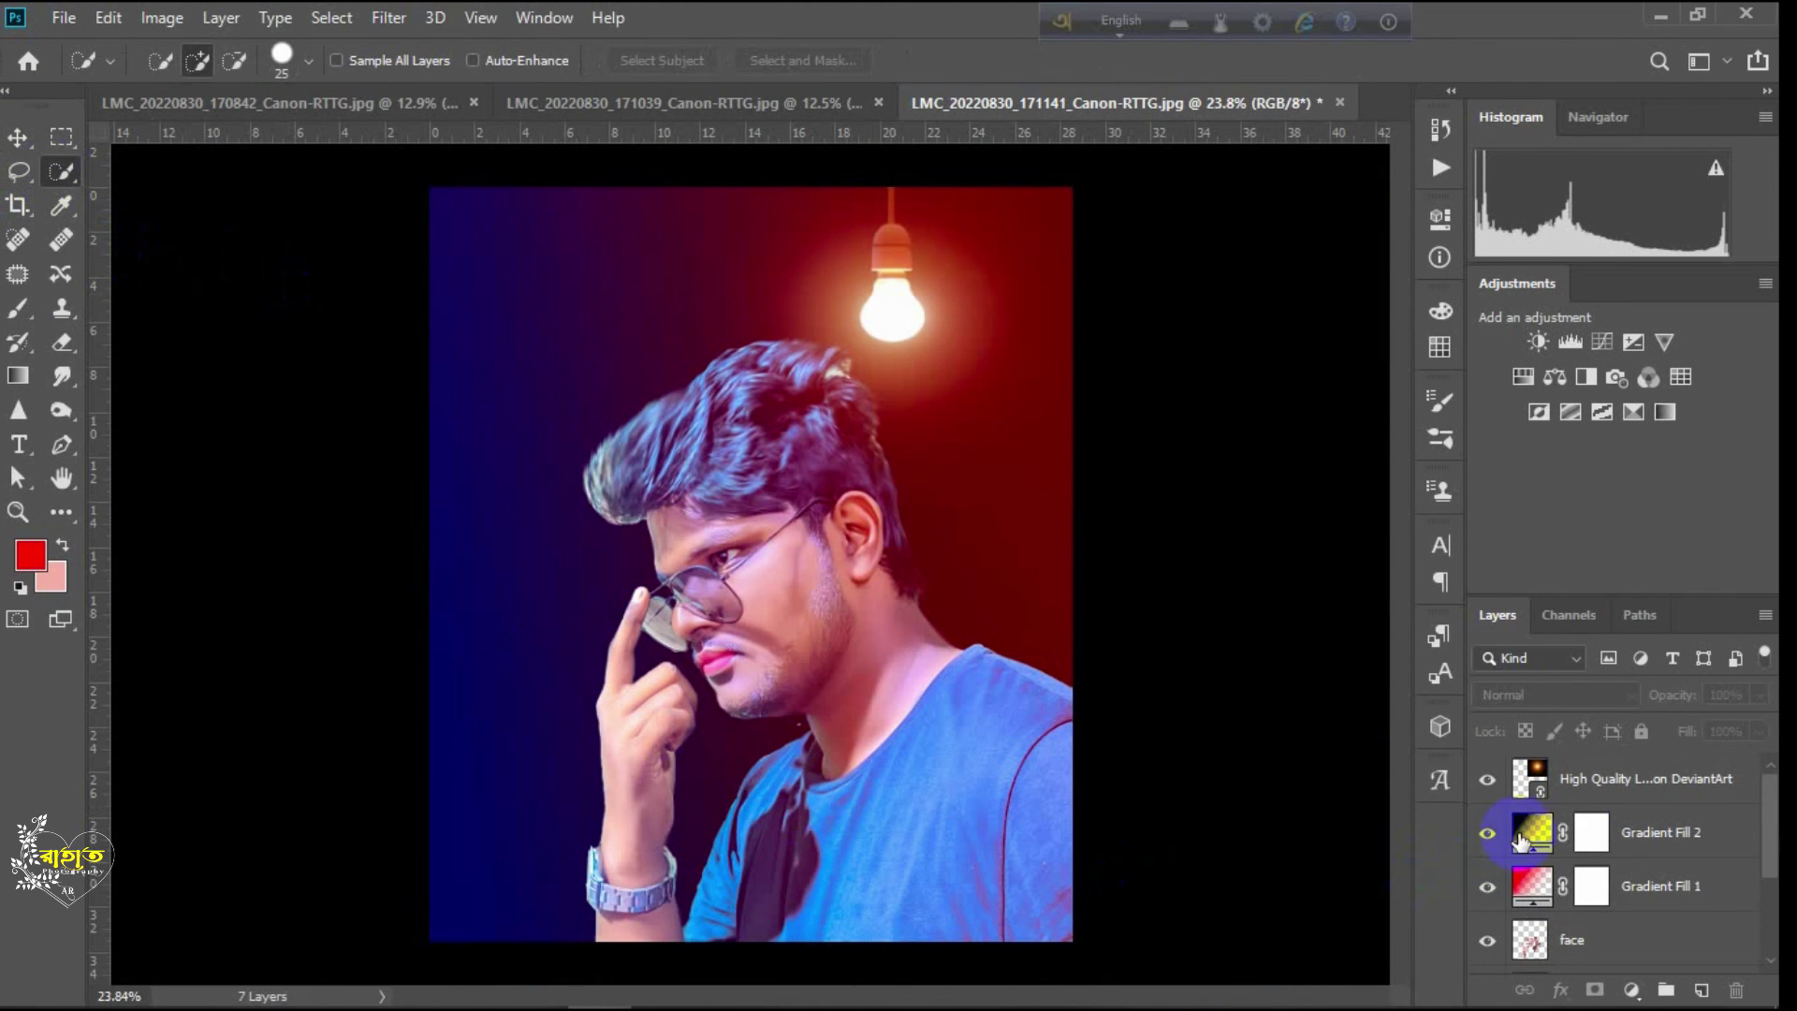
scroll(1582, 842, down, 3)
click(1637, 845)
scroll(1496, 795, up, 1)
click(1489, 790)
scroll(1487, 824, up, 1)
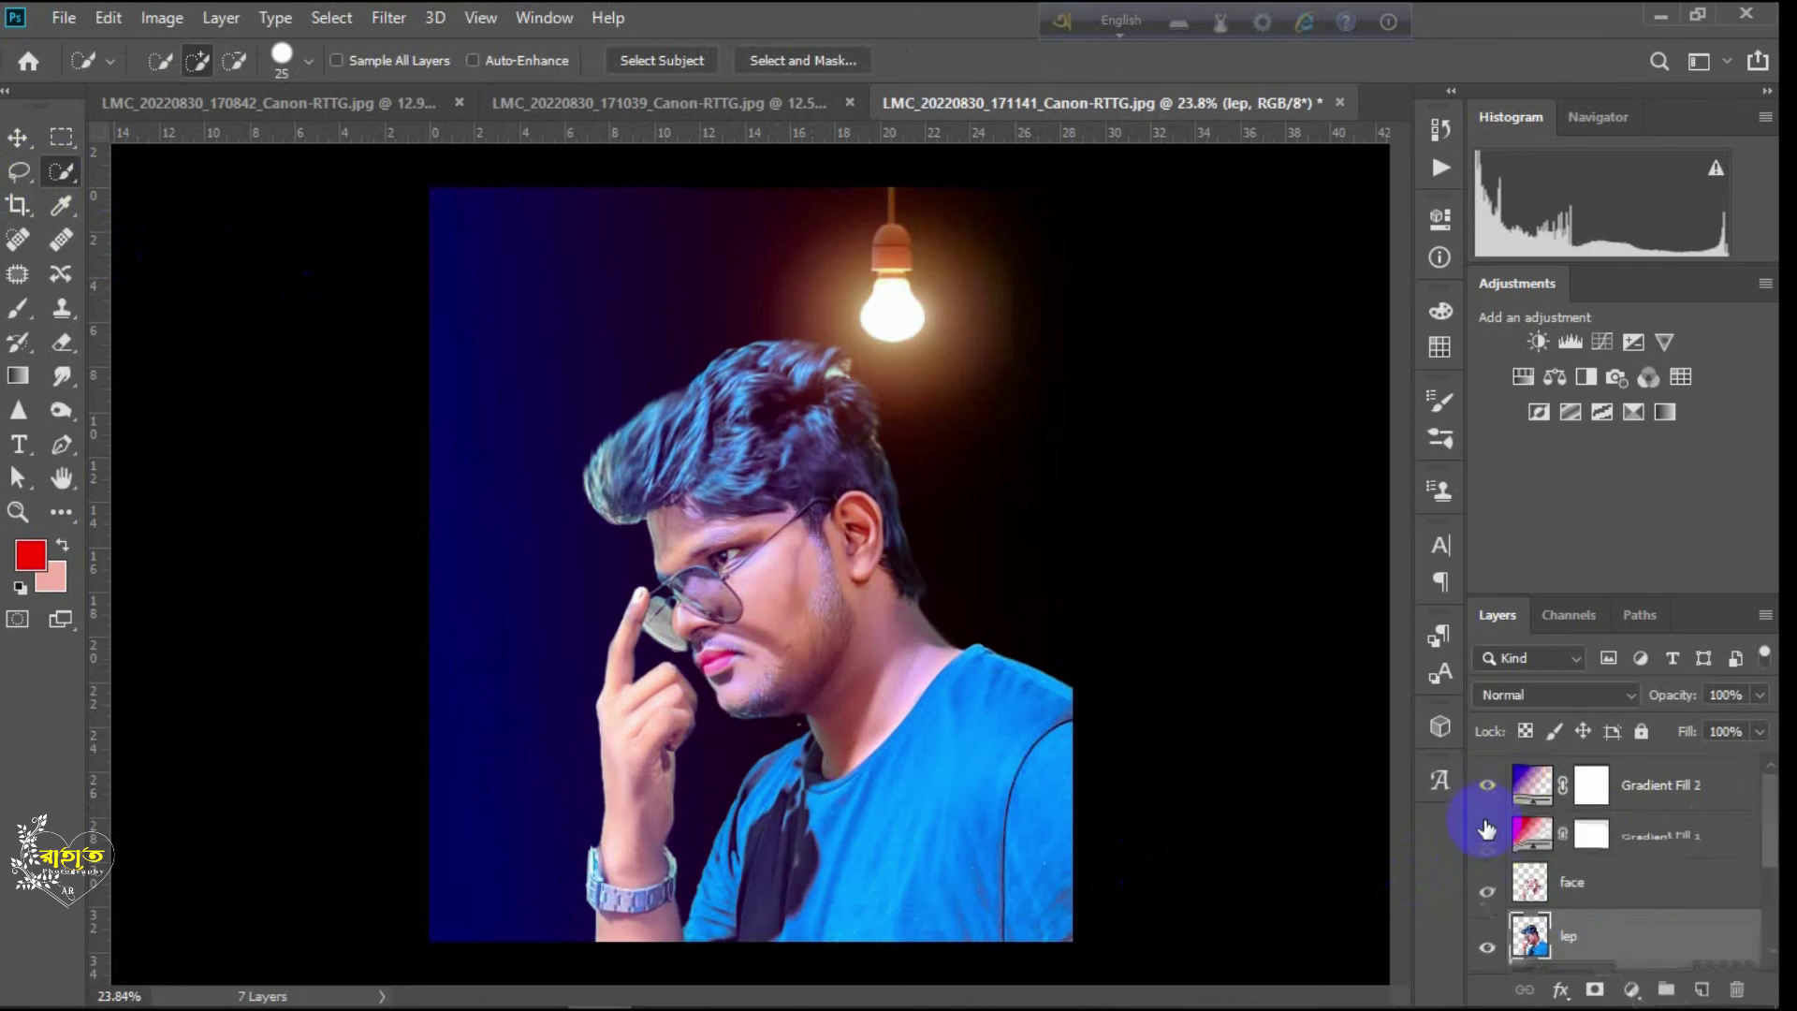
scroll(1488, 828, up, 1)
click(1488, 828)
click(1488, 783)
scroll(1486, 796, down, 3)
Step: Select the T-shirt and cover it with a Solid Color fill layer in very dark green, 000d00
mouse_move(819, 825)
mouse_down()
mouse_move(1007, 781)
mouse_move(1052, 907)
mouse_move(855, 874)
mouse_move(782, 795)
mouse_move(822, 802)
mouse_up()
drag(709, 889, 730, 974)
click(1632, 990)
click(1634, 523)
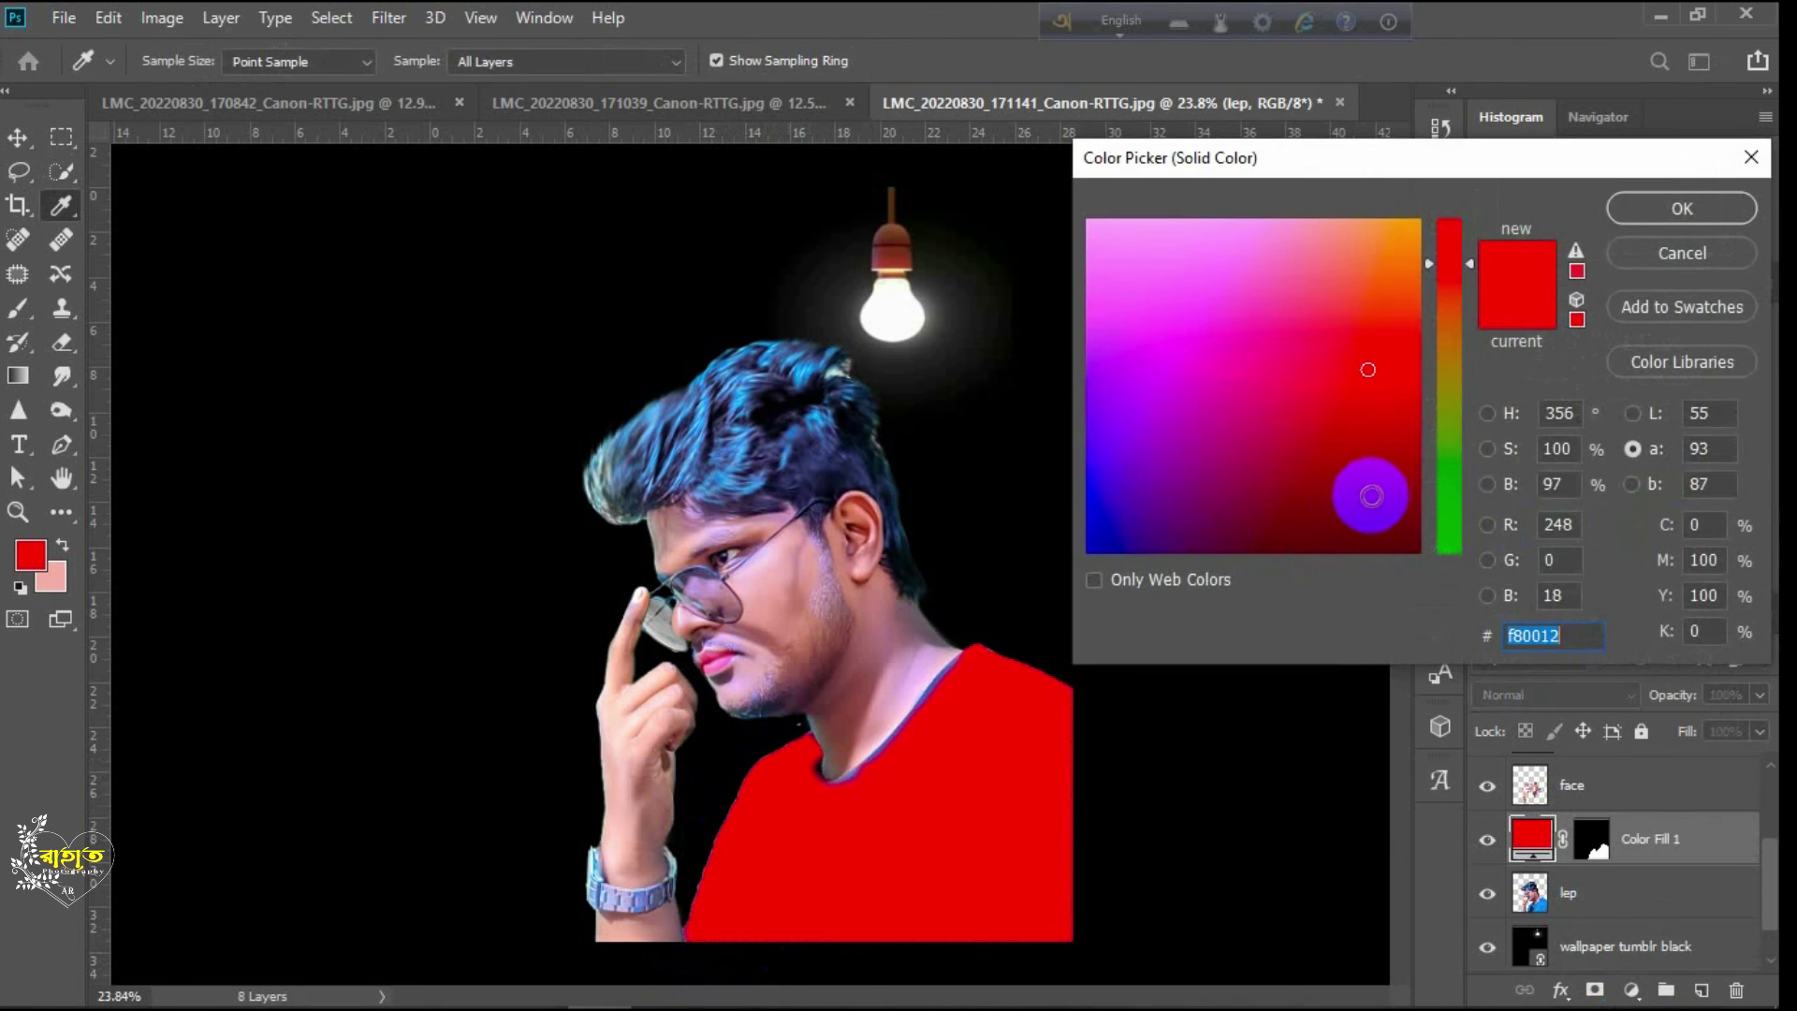
click(1454, 530)
mouse_move(1371, 547)
mouse_down()
mouse_move(1248, 551)
mouse_move(1439, 538)
mouse_up()
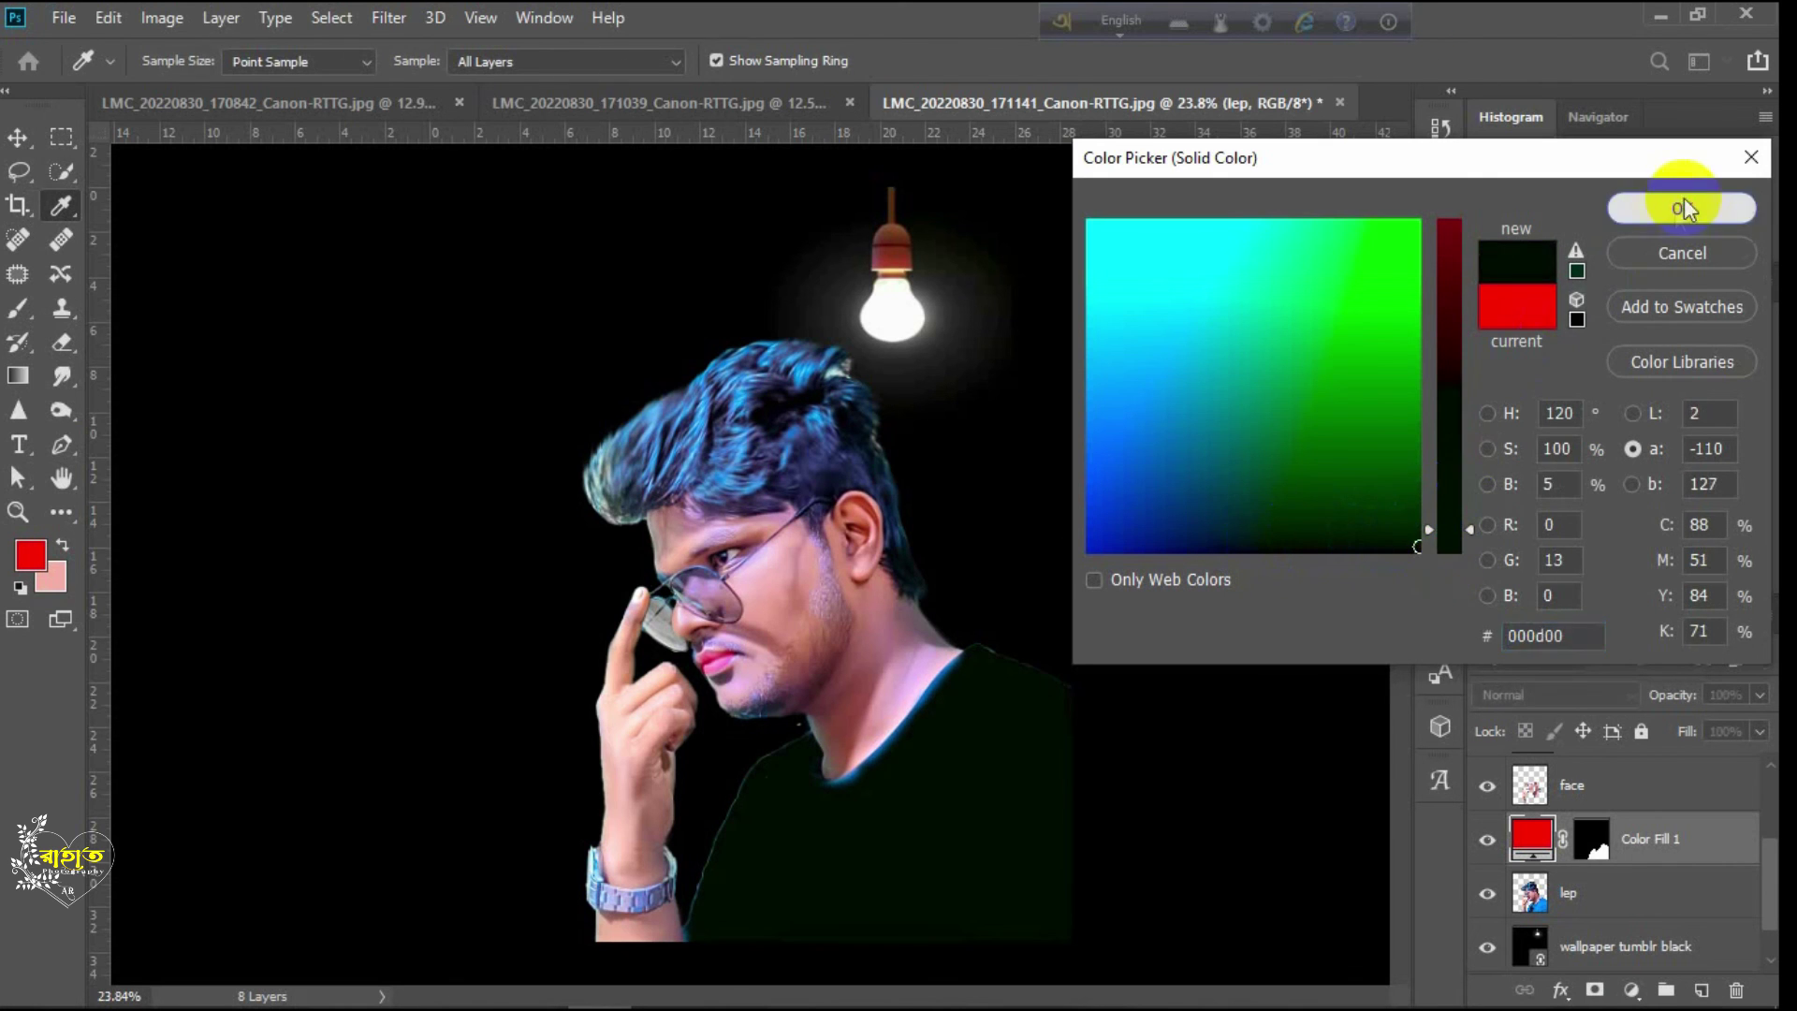
click(1685, 209)
Step: Set the T-shirt's color fill layer to the Saturation blend mode at 88% opacity
click(1585, 703)
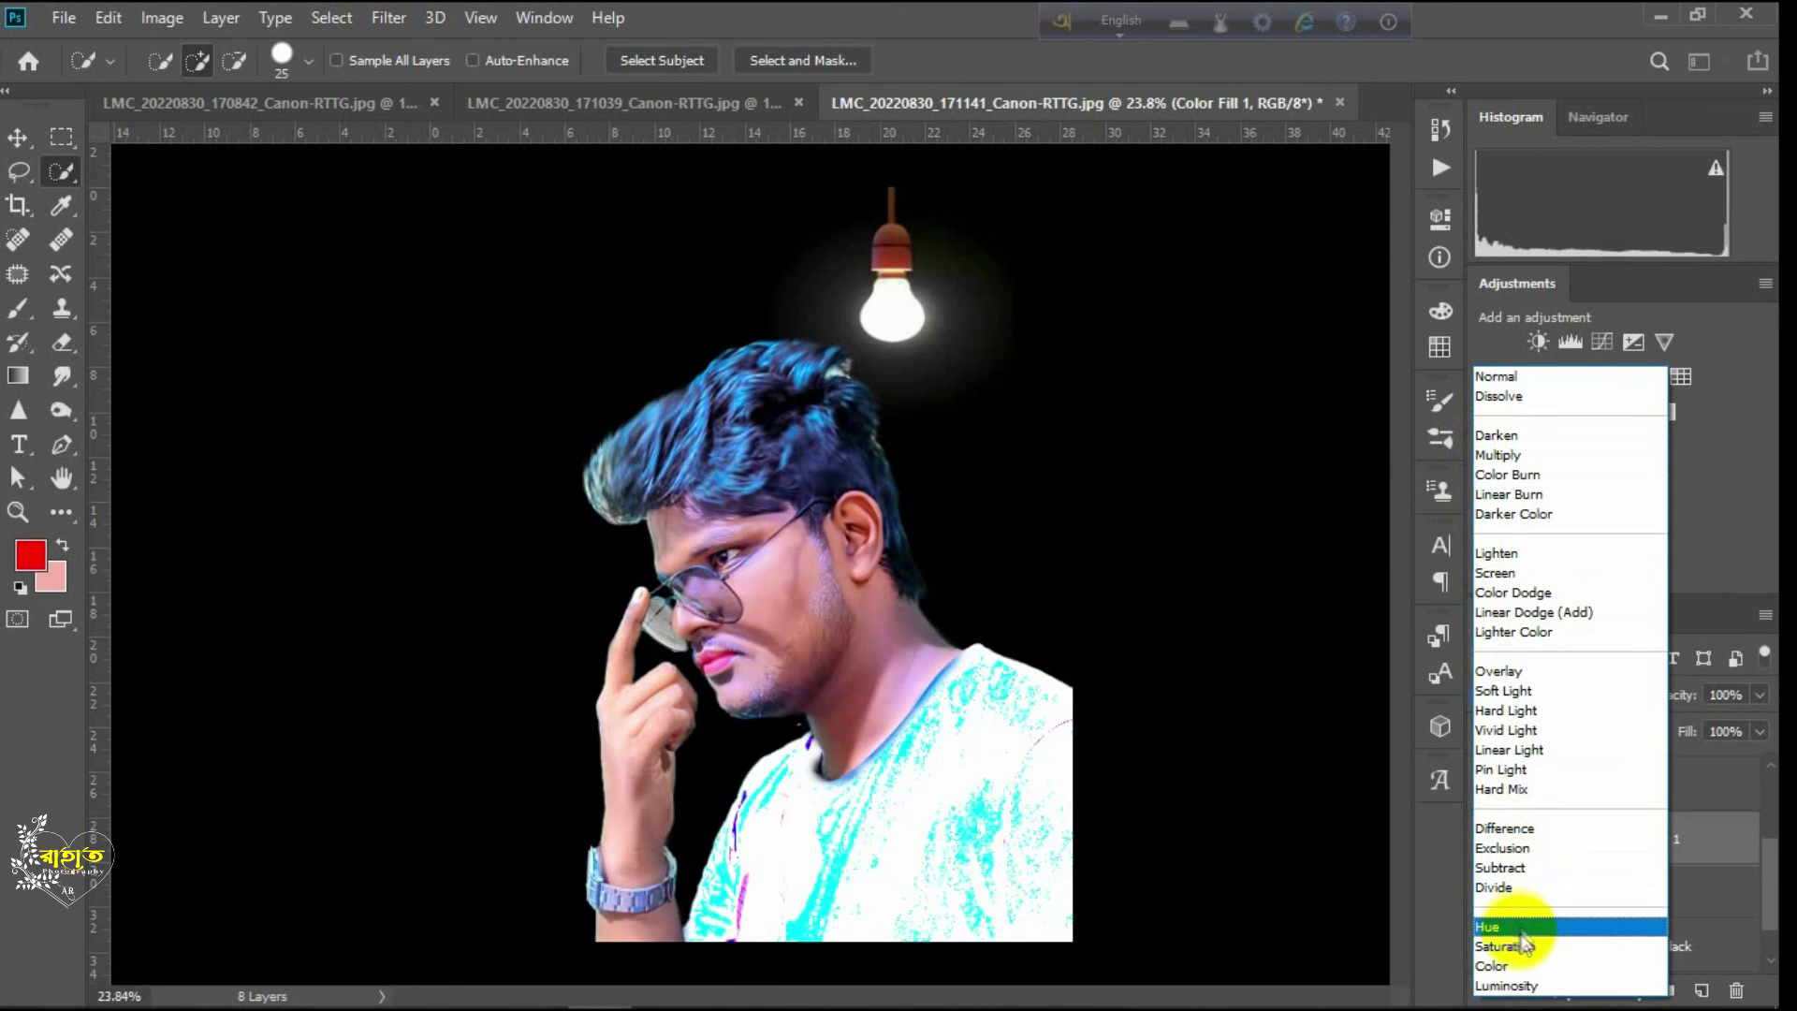
click(1522, 949)
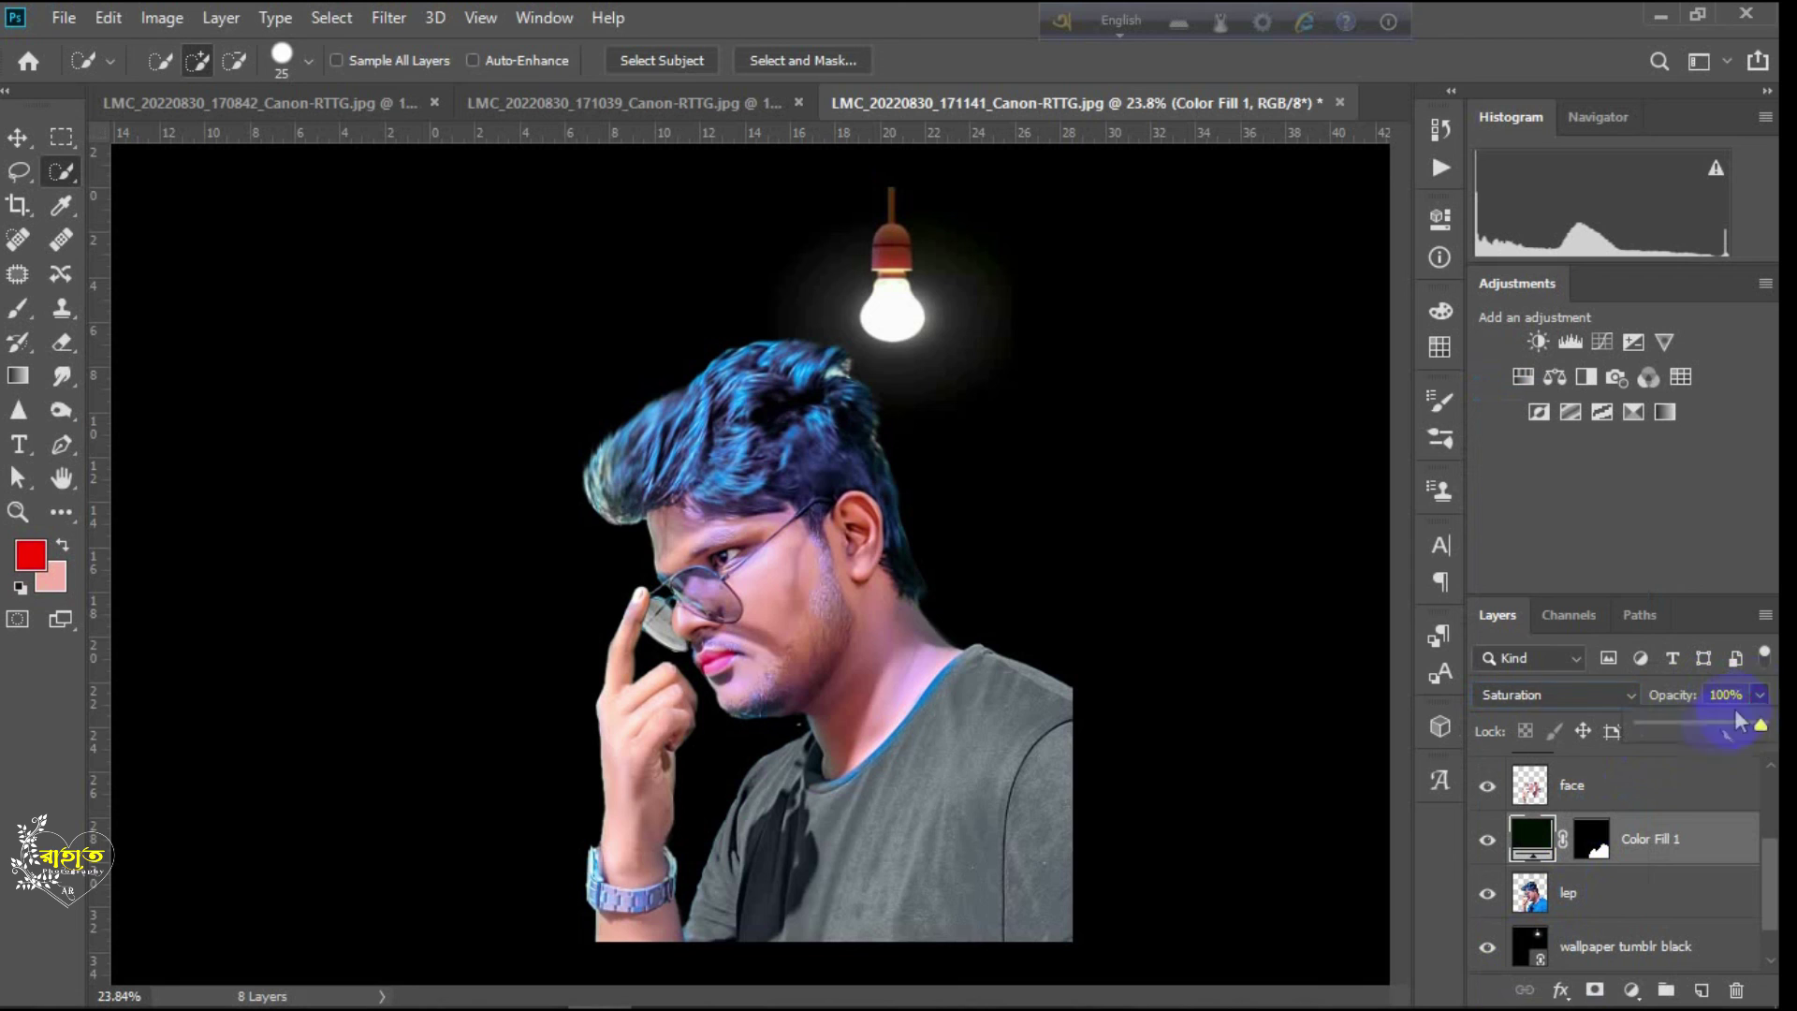
drag(1689, 727, 1664, 728)
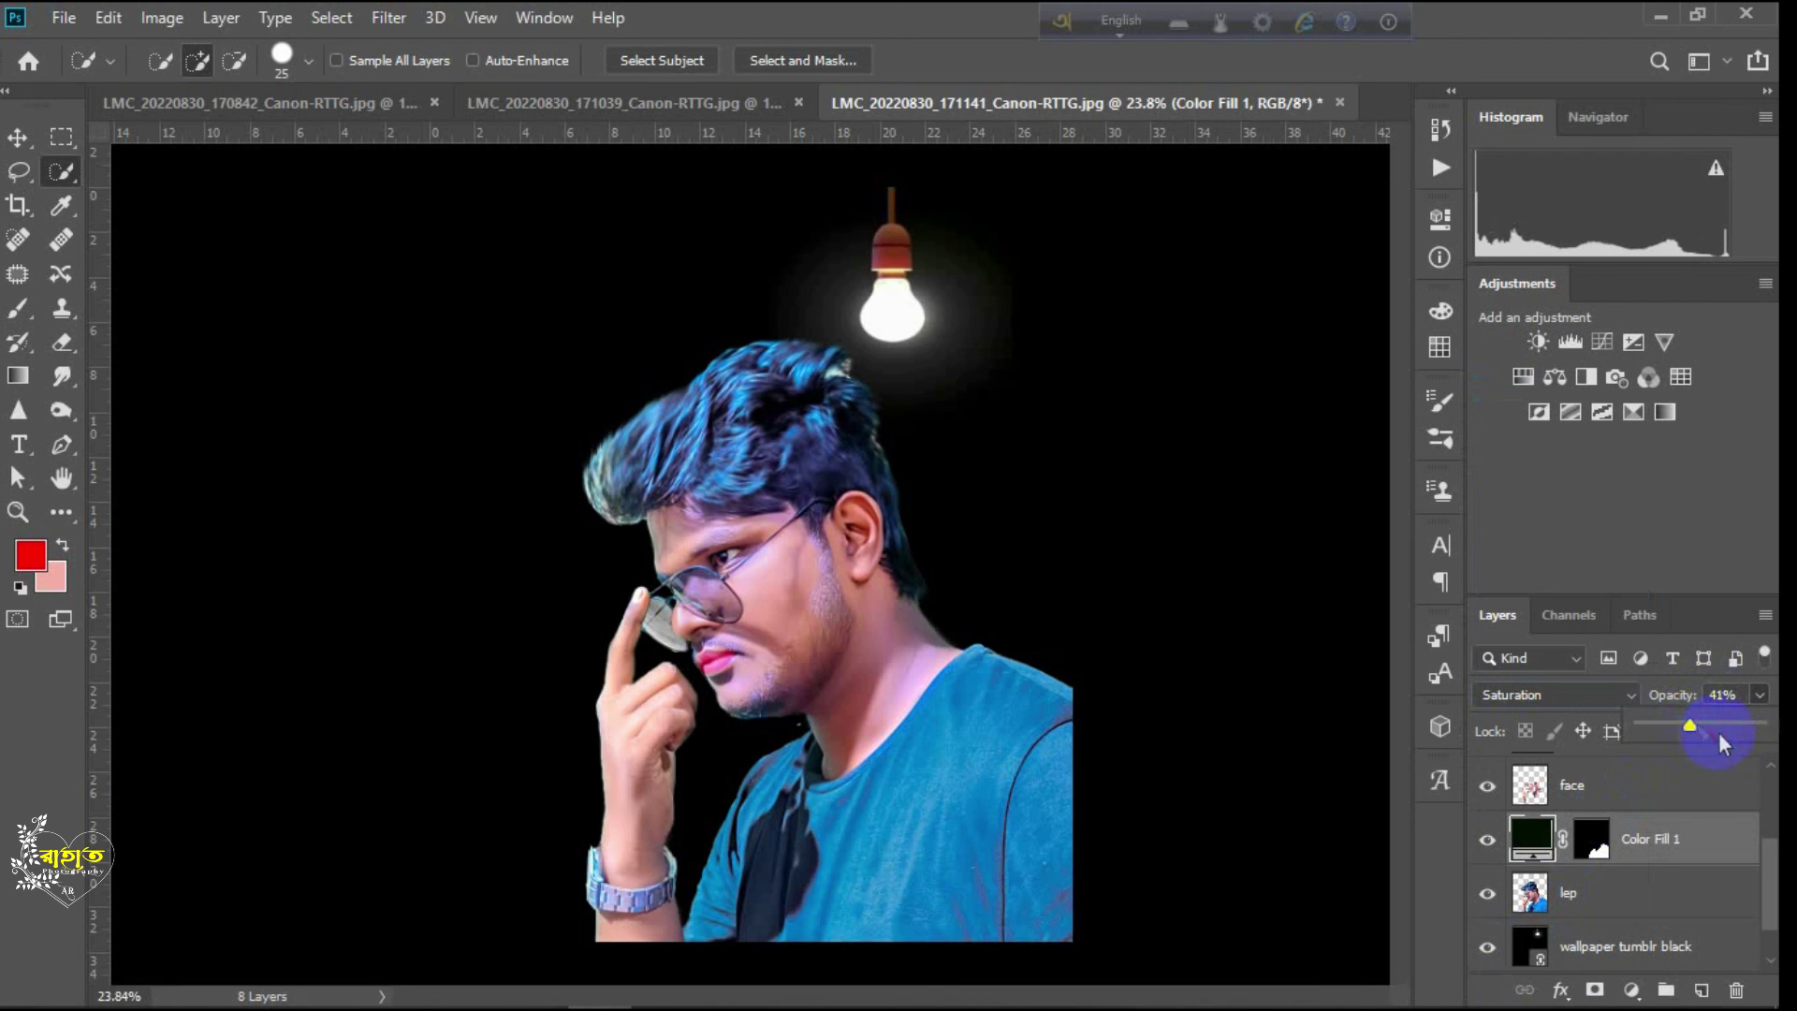
click(1744, 725)
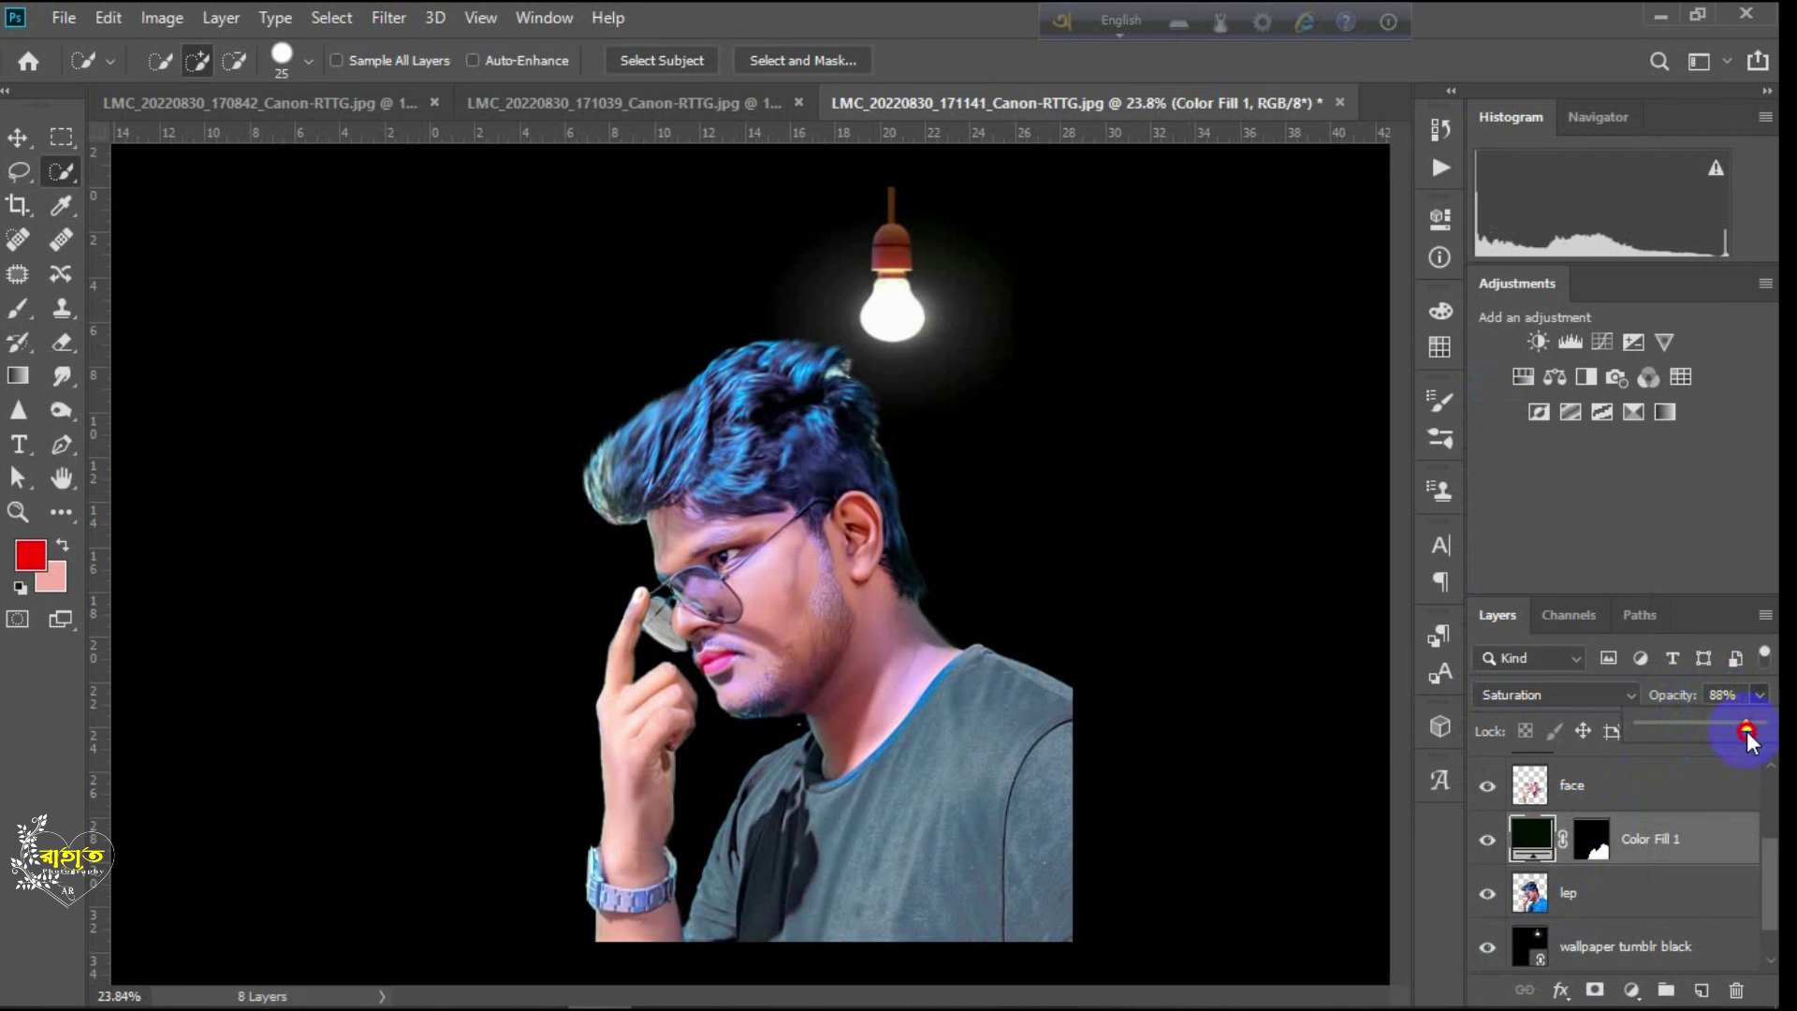
Step: Target the Color Fill 1 layer mask and set the Brush tool to a soft round 30 px tip
click(1594, 840)
scroll(875, 709, up, 7)
click(18, 309)
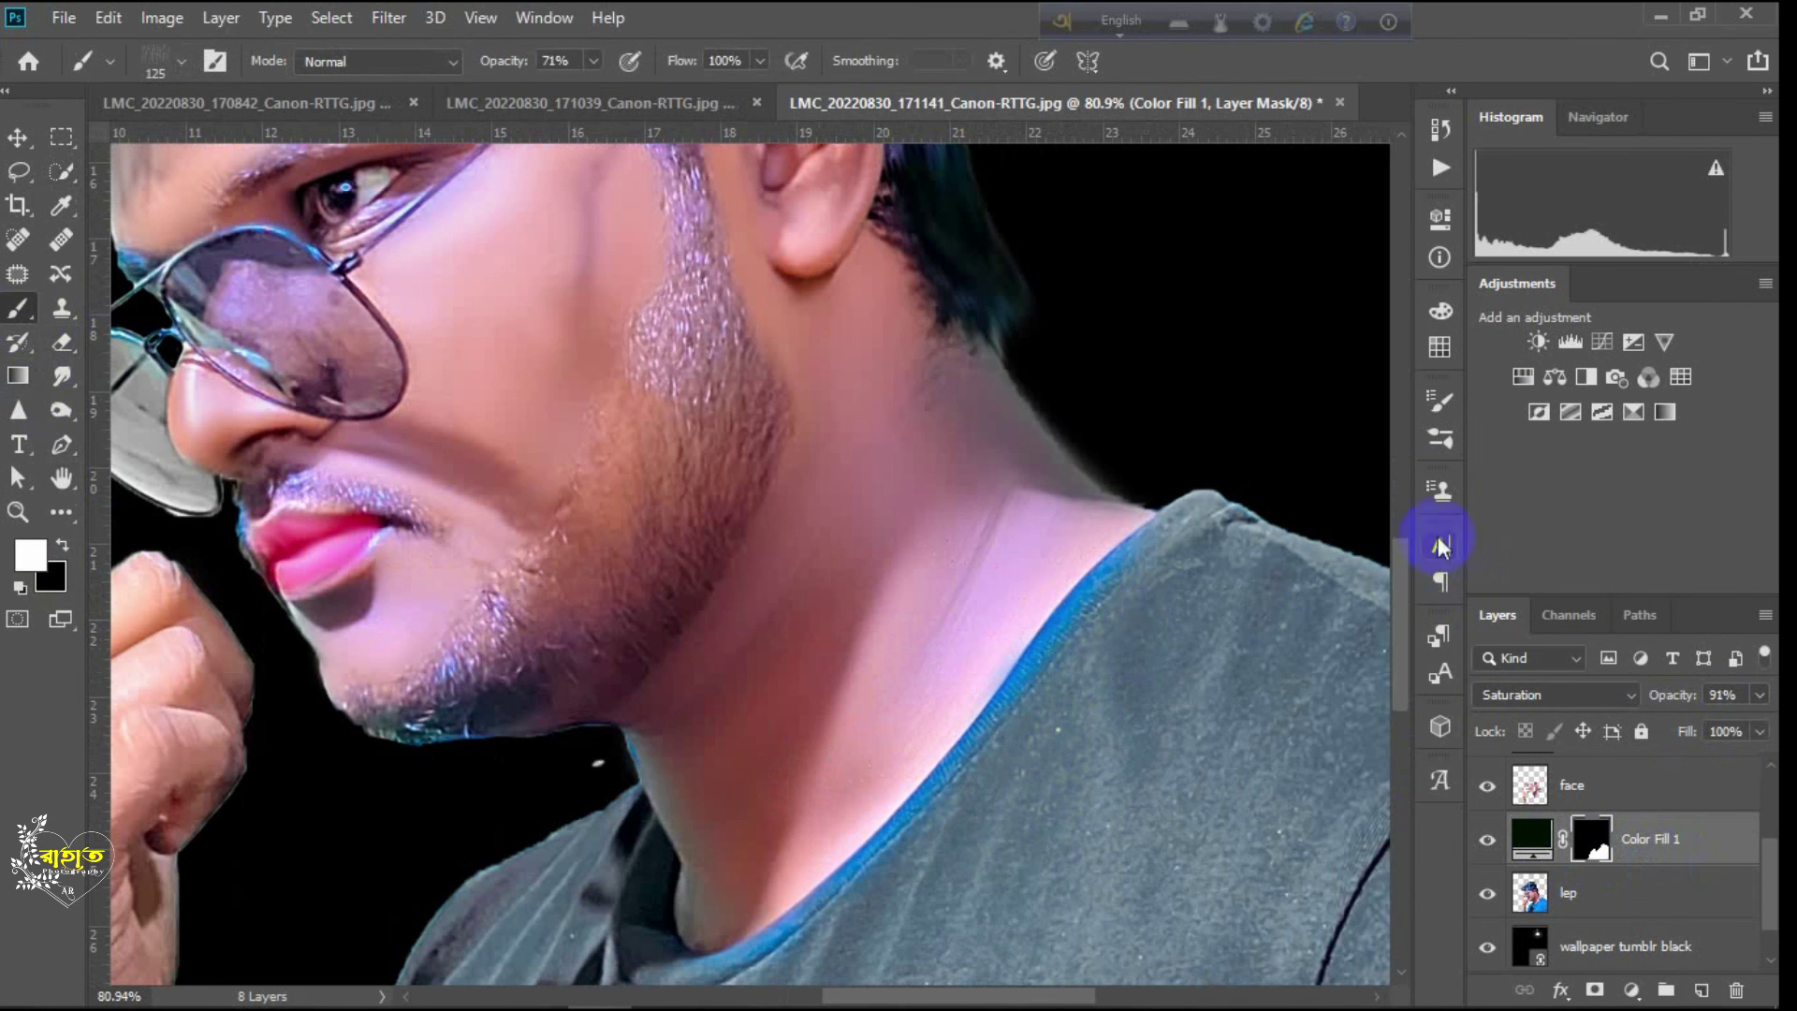
click(1439, 438)
click(1048, 392)
click(1016, 285)
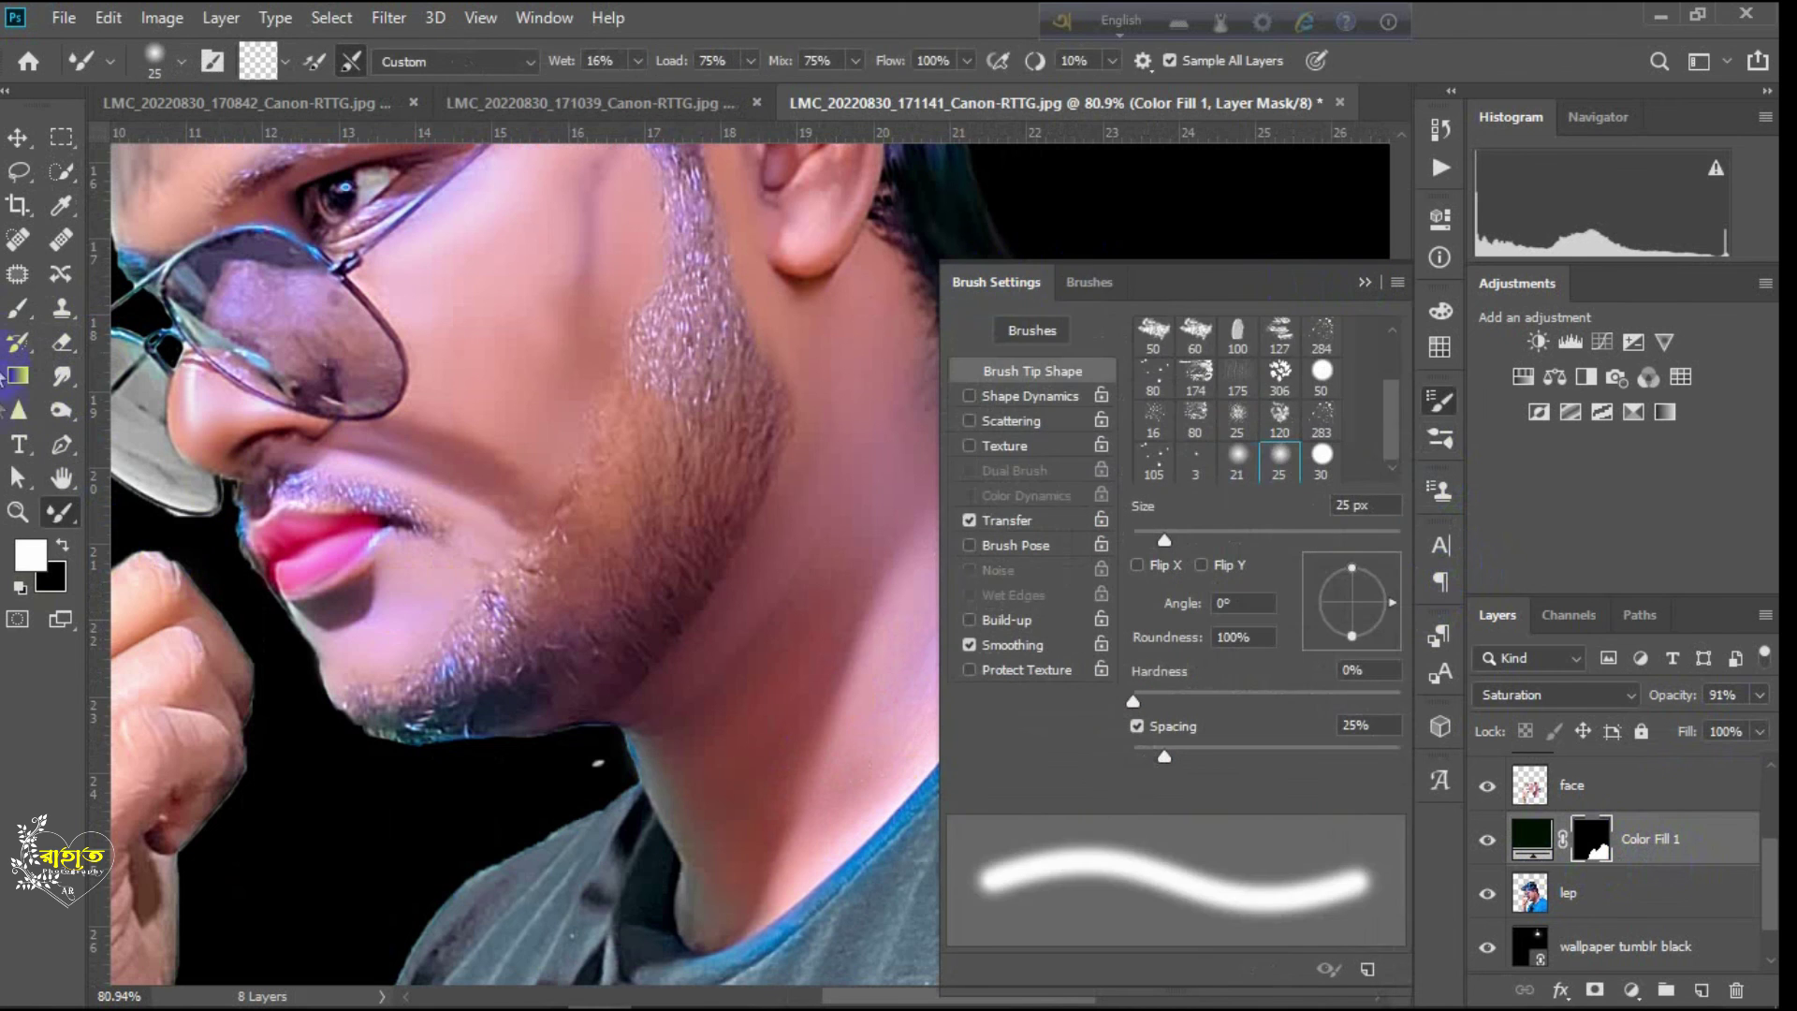
click(18, 309)
scroll(1226, 394, up, 2)
click(1158, 330)
click(1365, 282)
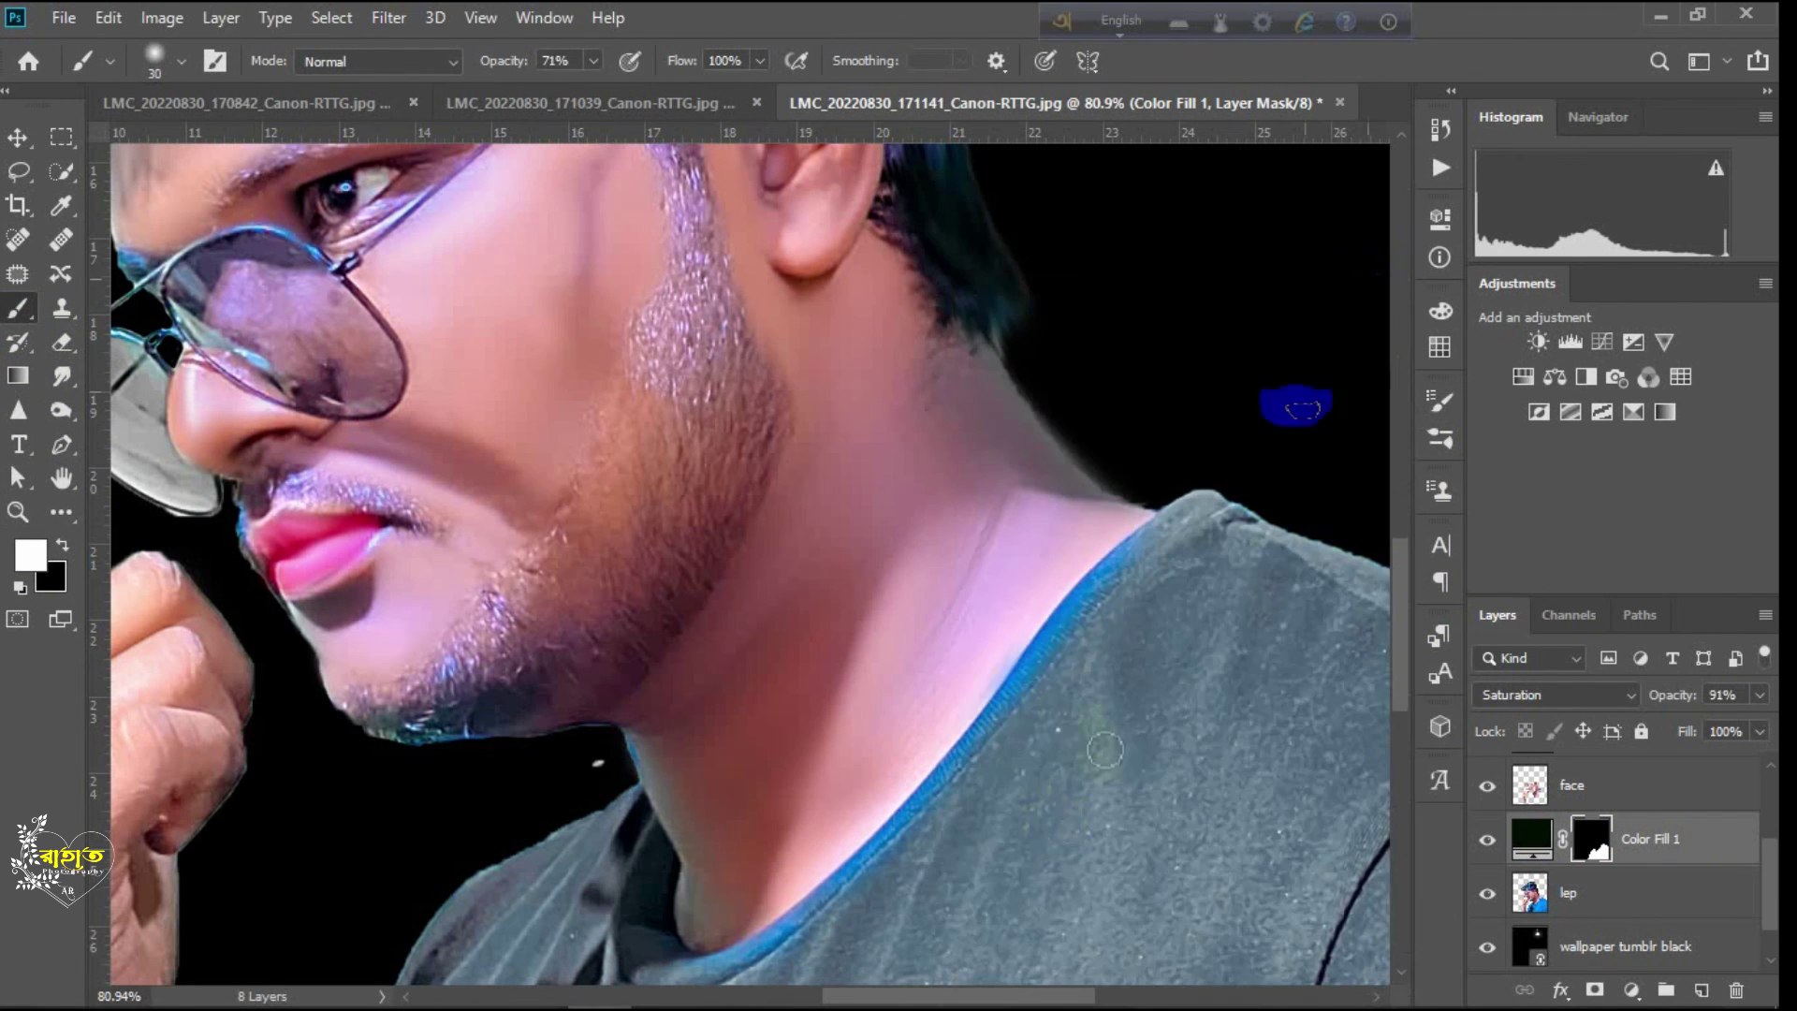
Step: Paint in white along the T-shirt's blue collar edge on the Color Fill 1 mask
drag(797, 946, 802, 719)
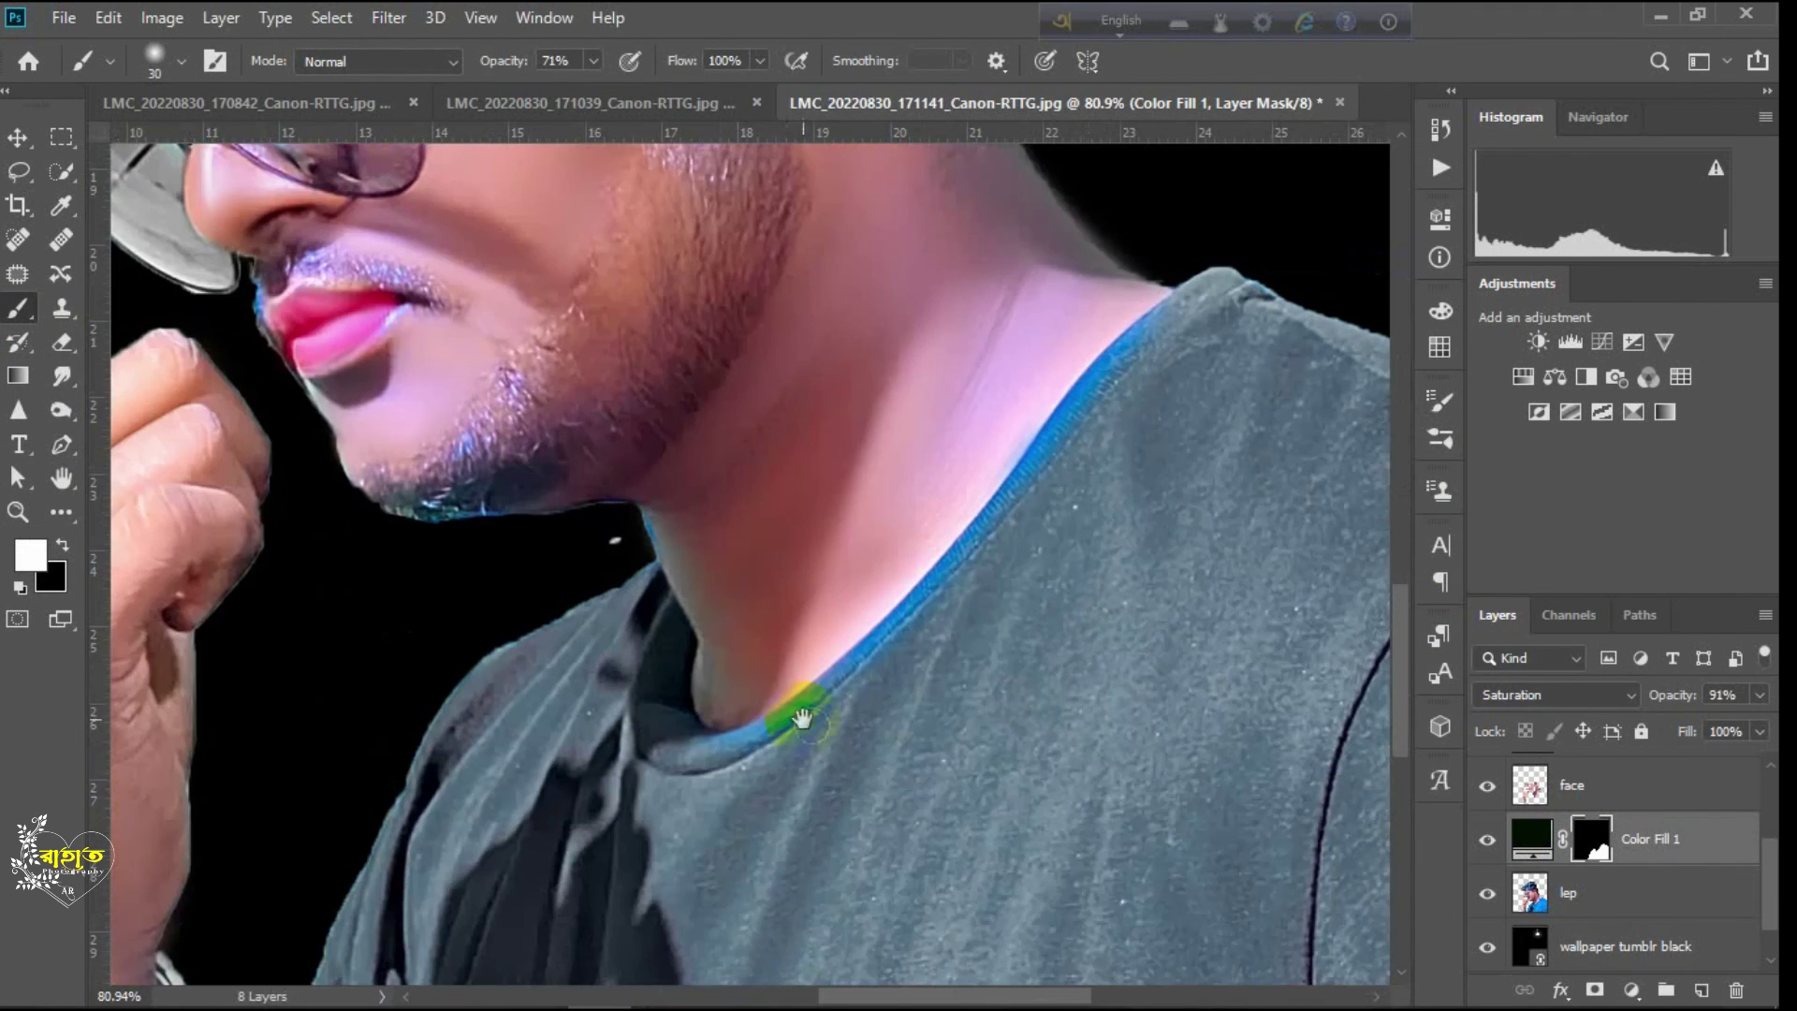
mouse_move(1054, 458)
mouse_down()
mouse_move(910, 620)
mouse_move(1135, 370)
mouse_move(966, 551)
mouse_up()
scroll(840, 784, down, 5)
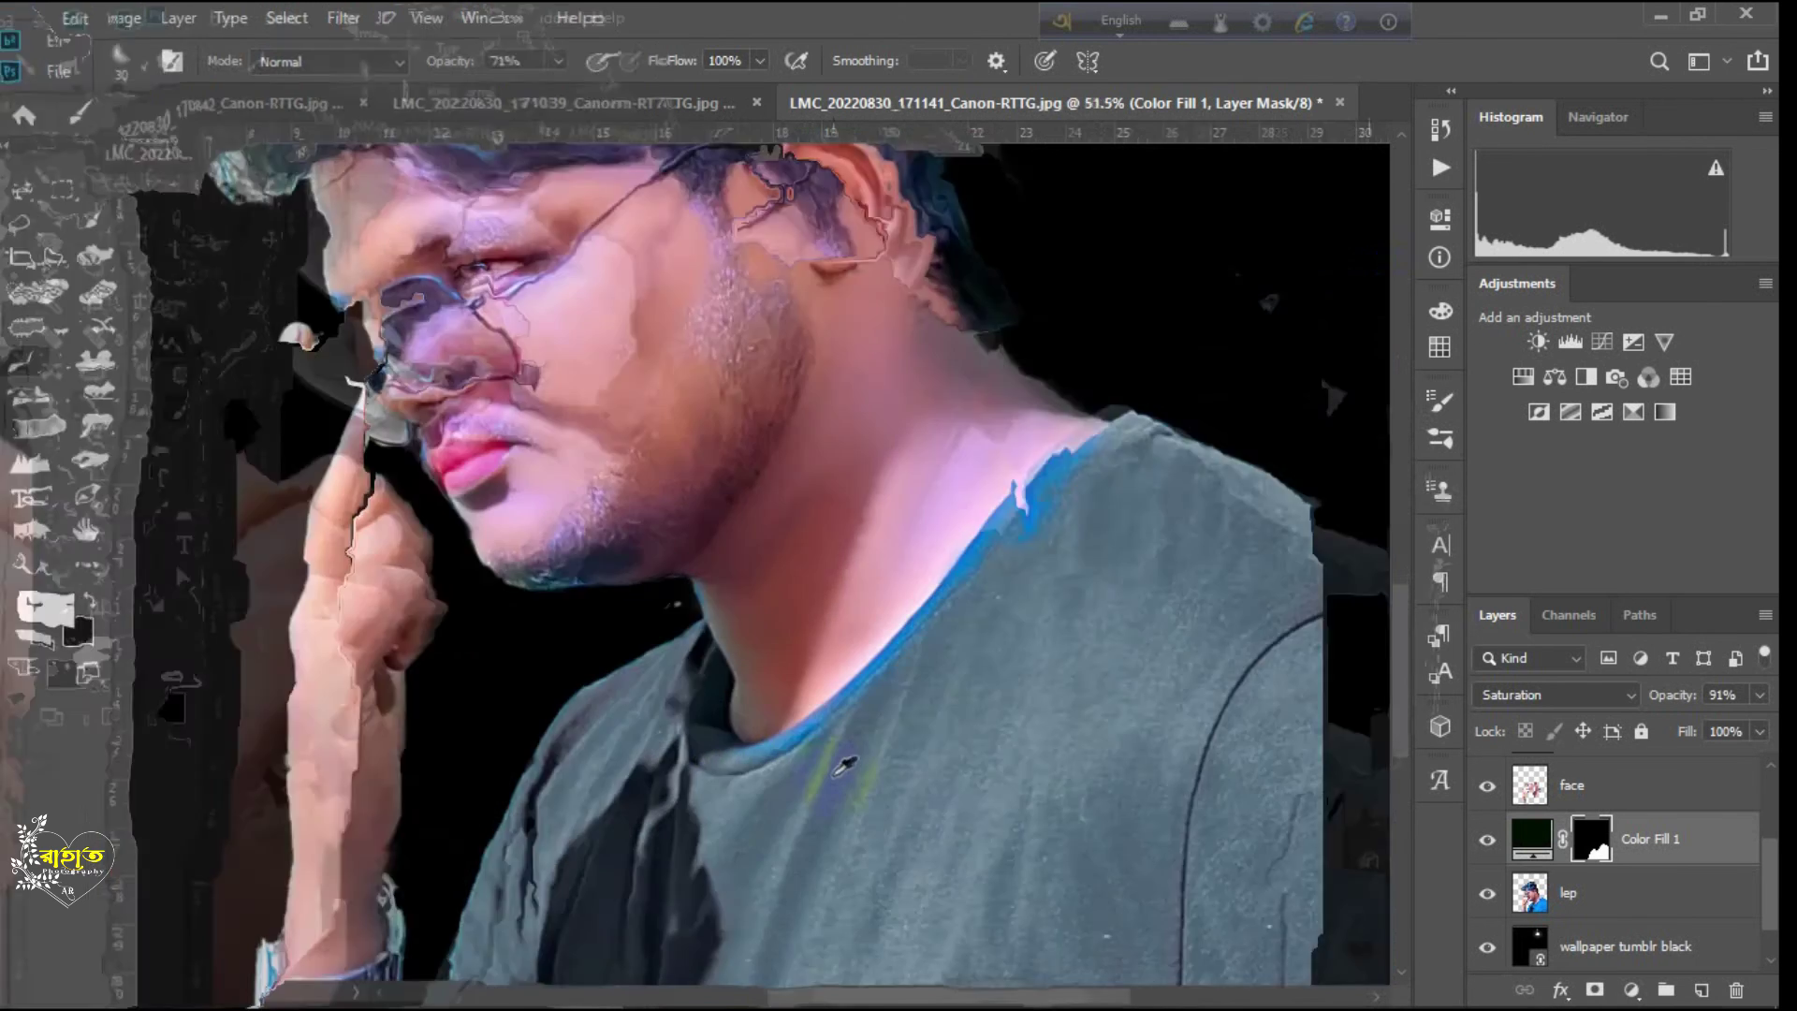
scroll(843, 767, down, 1)
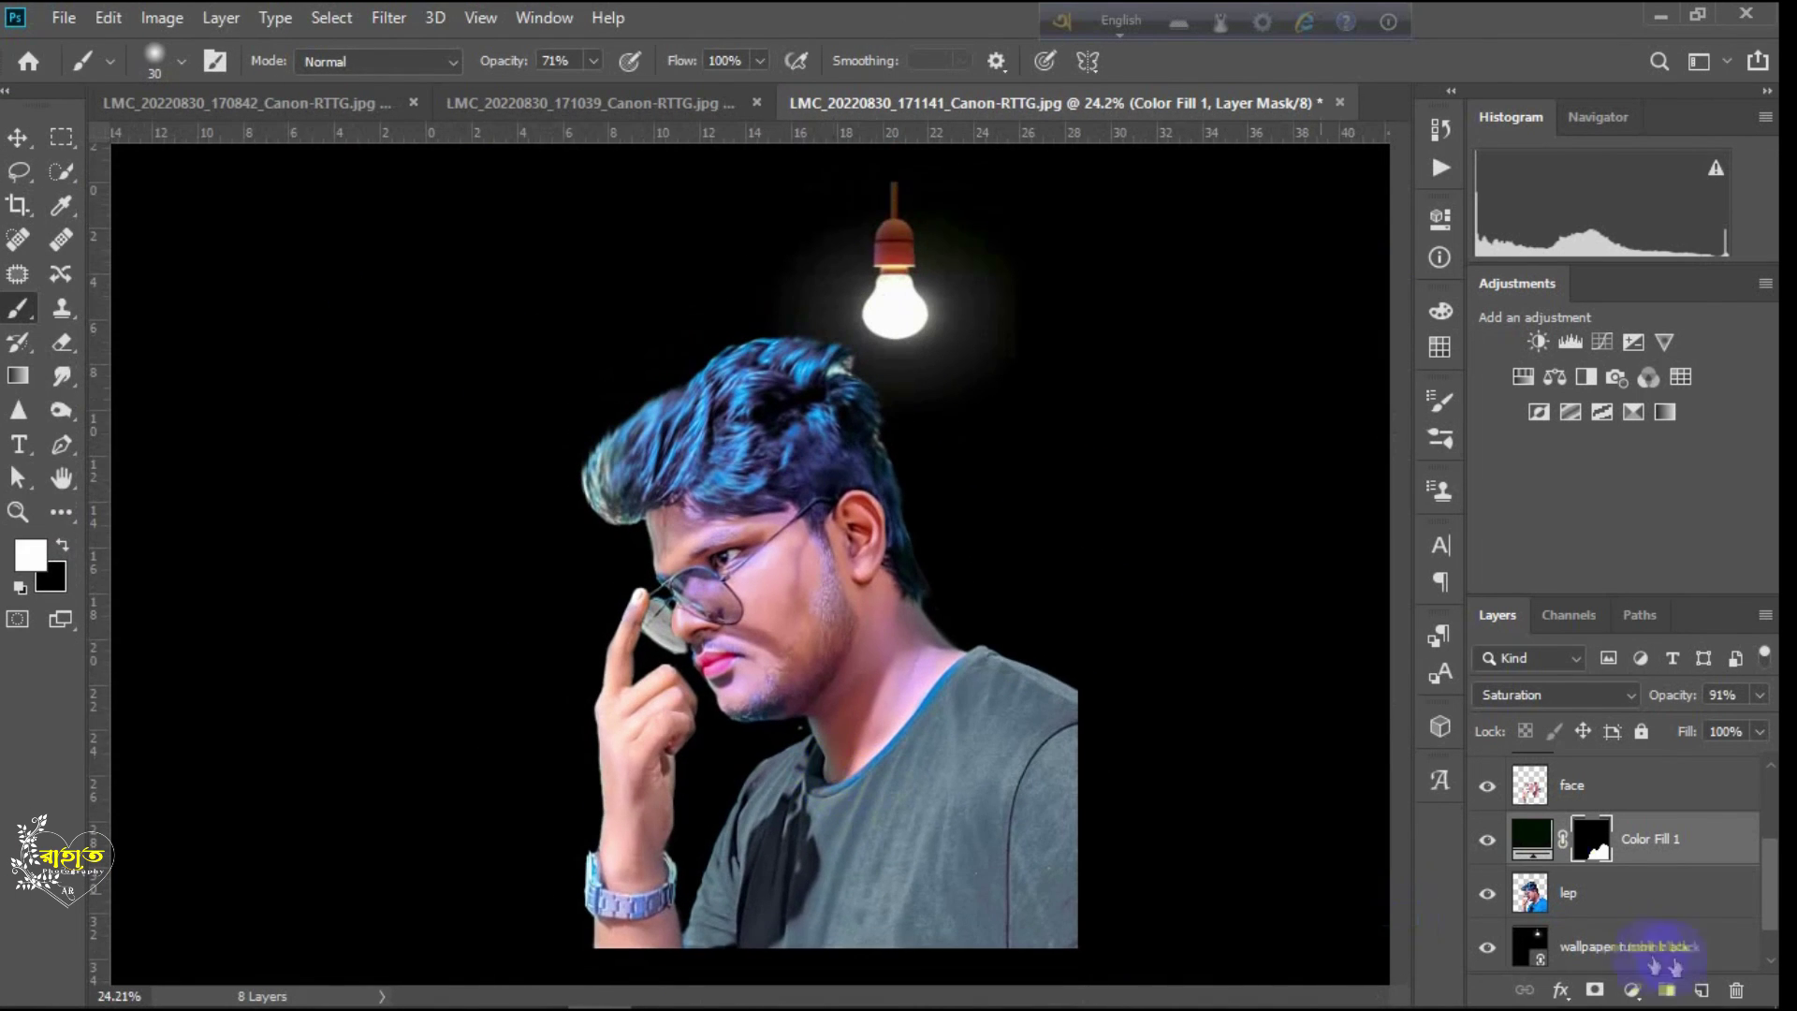
Step: Show the lens flare, Gradient Fill 2 and Gradient Fill 1 layers again and switch to the Move tool
scroll(1664, 953, up, 4)
drag(1487, 892, 1487, 779)
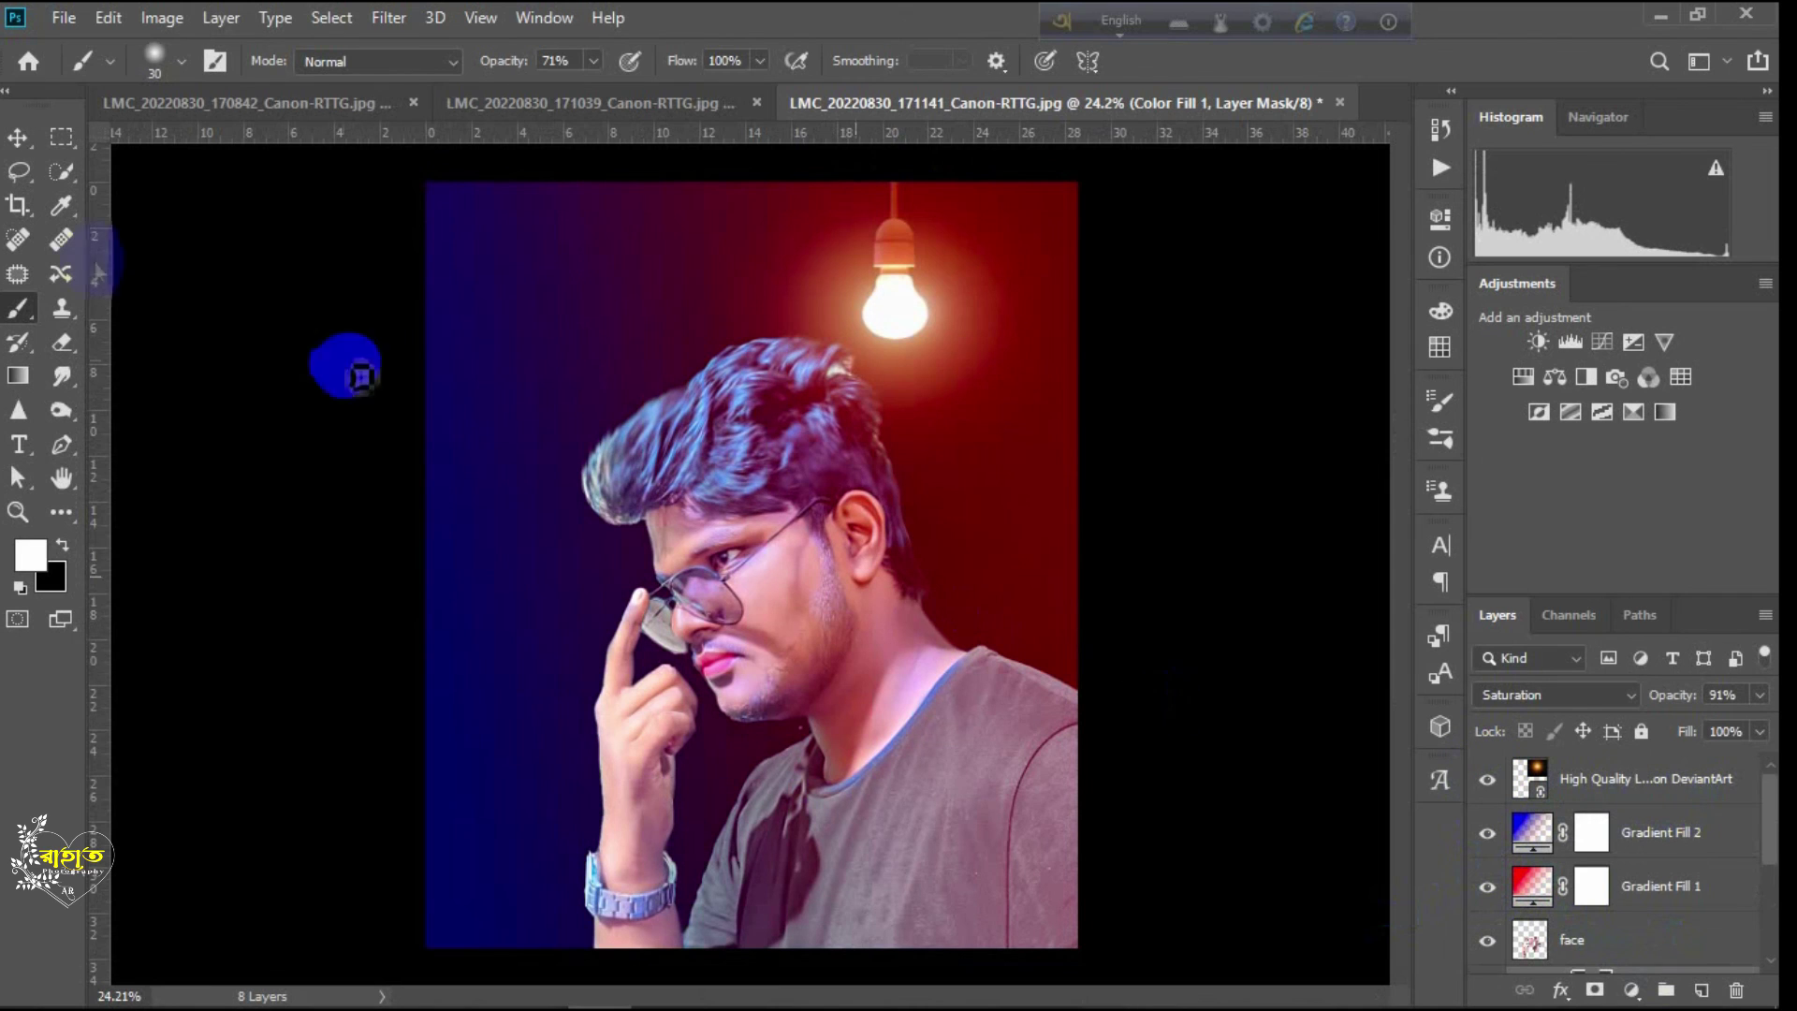
click(18, 138)
click(1615, 794)
Step: Brighten the face layer slightly with a Curves adjustment, using an RGB midpoint of input 122 and output 131
scroll(1615, 794, down, 3)
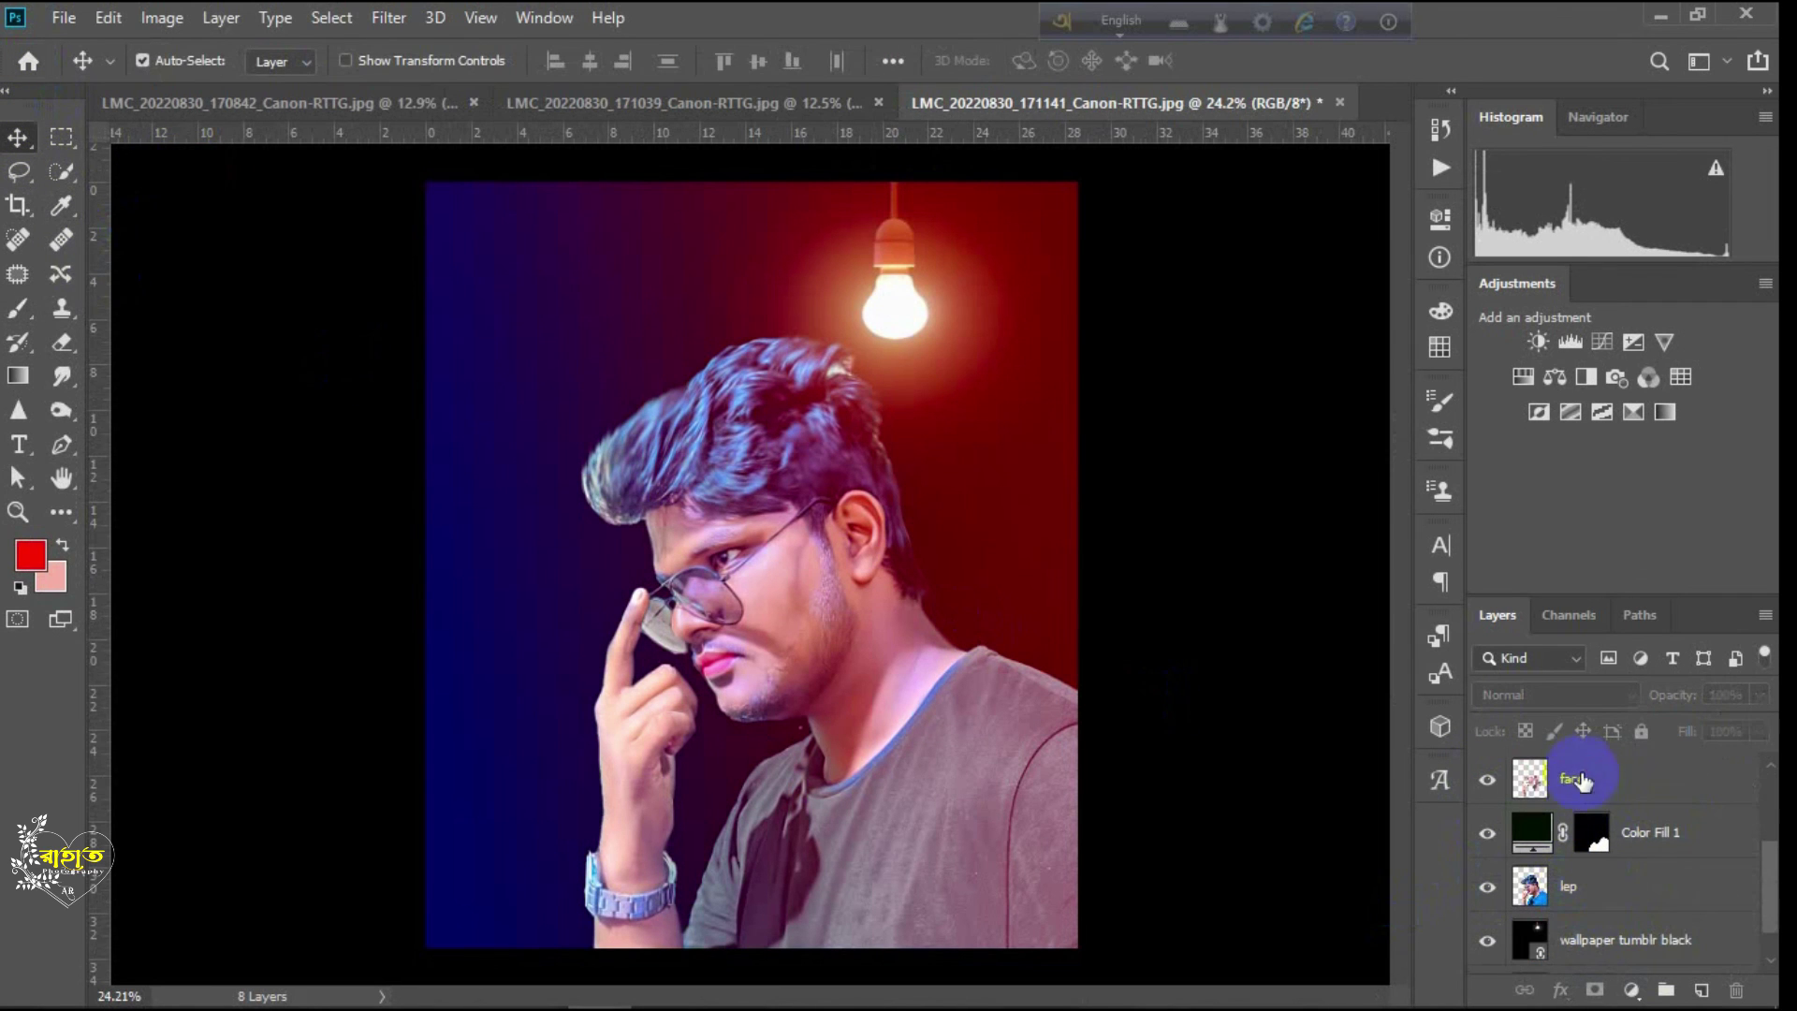
click(1581, 777)
key(ctrl+m)
drag(674, 119, 1187, 164)
drag(1245, 451, 1237, 445)
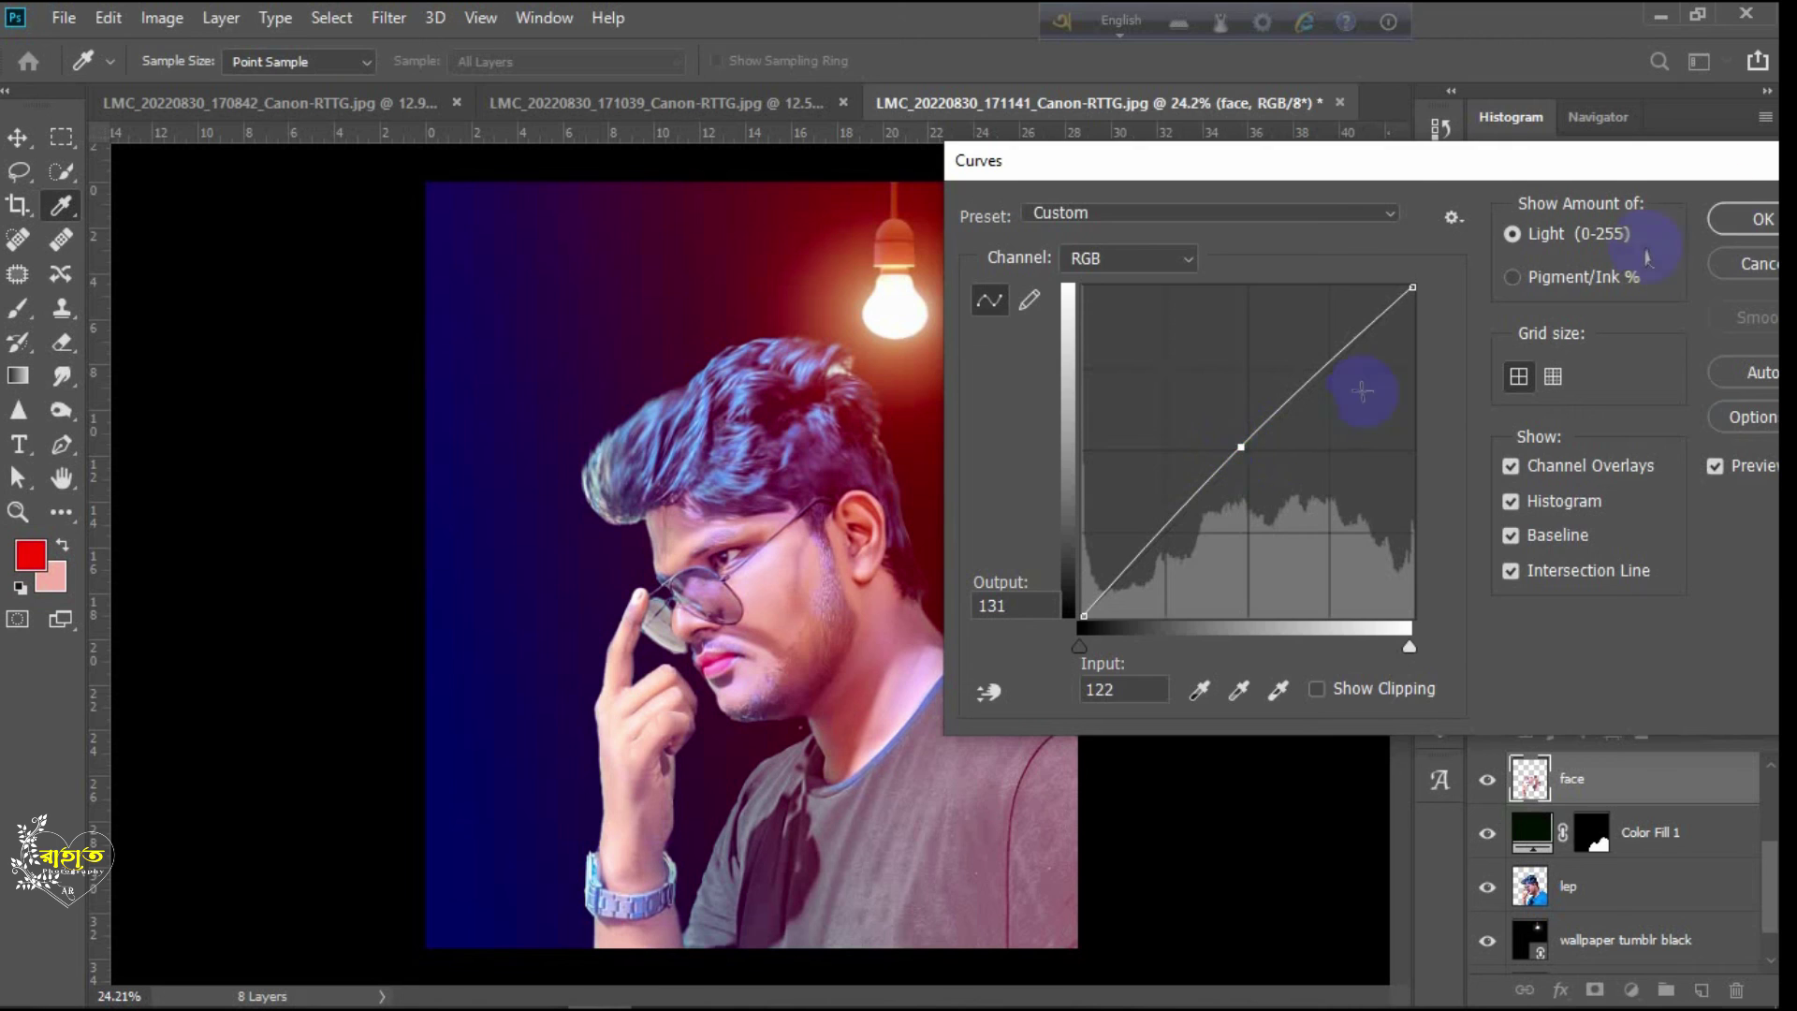
key(Return)
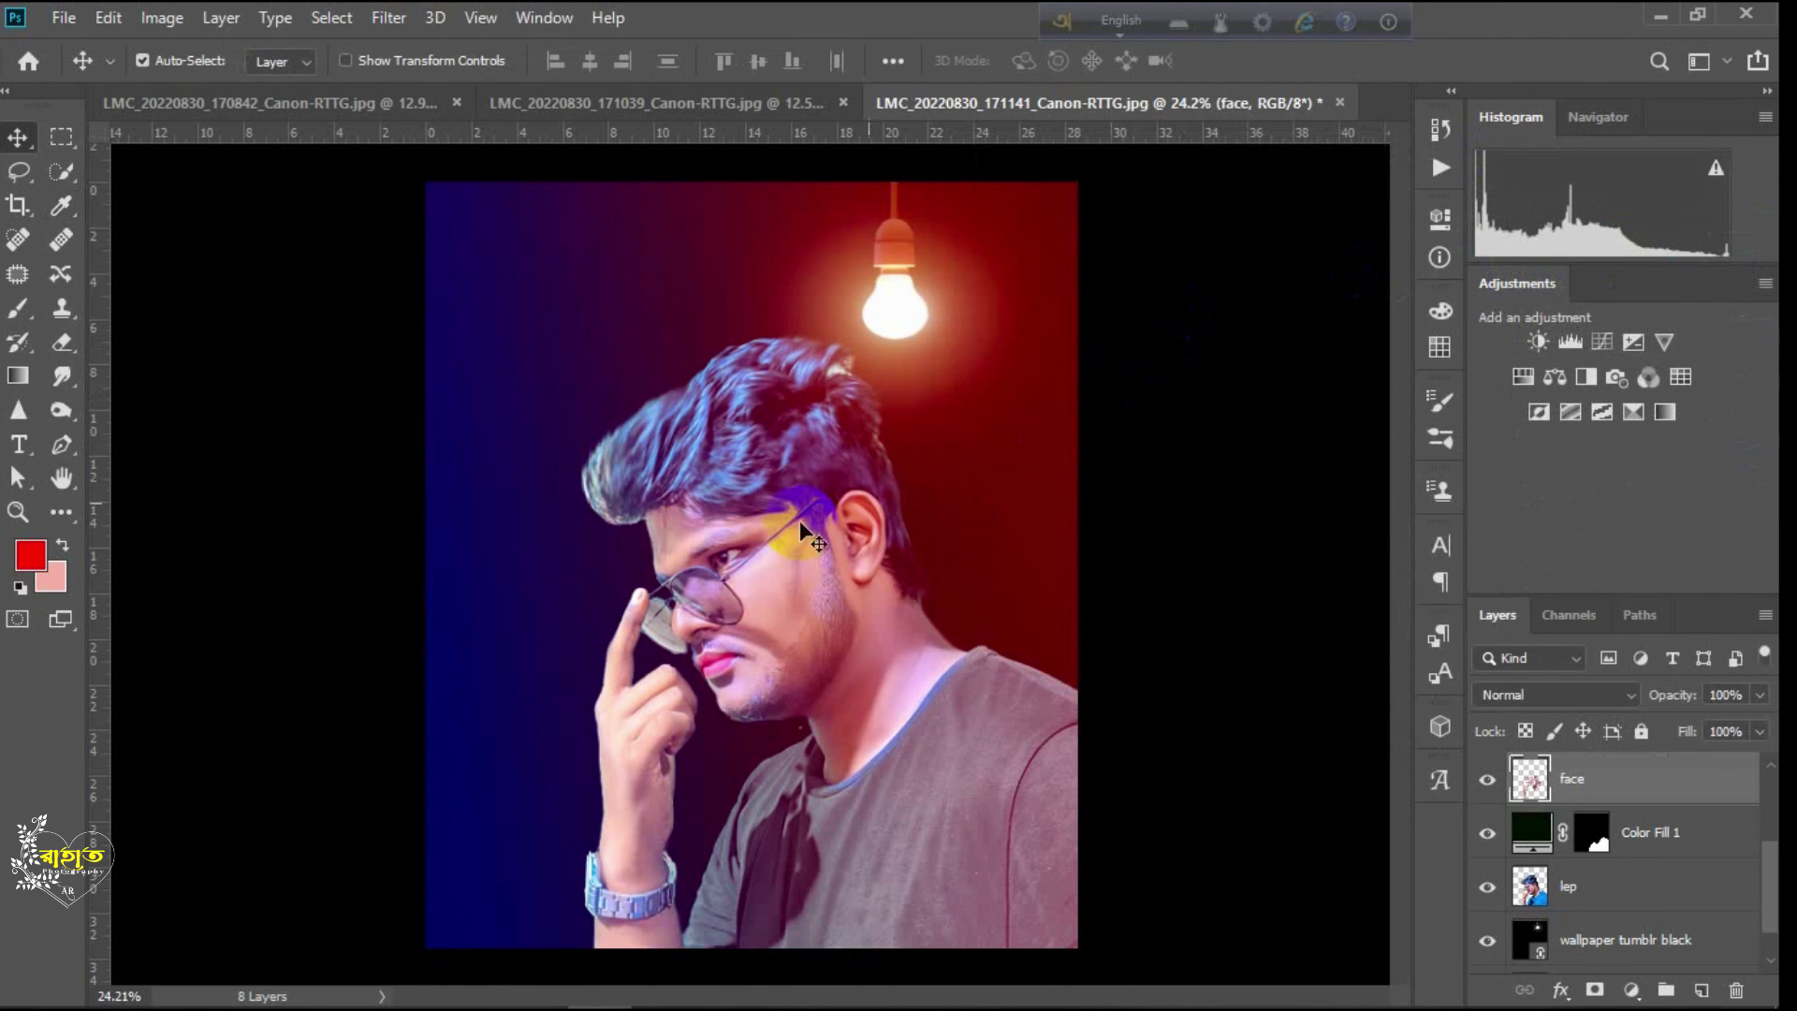
Step: Inspect the brightened face up close and leave no layer selected
scroll(700, 594, up, 10)
scroll(700, 594, down, 10)
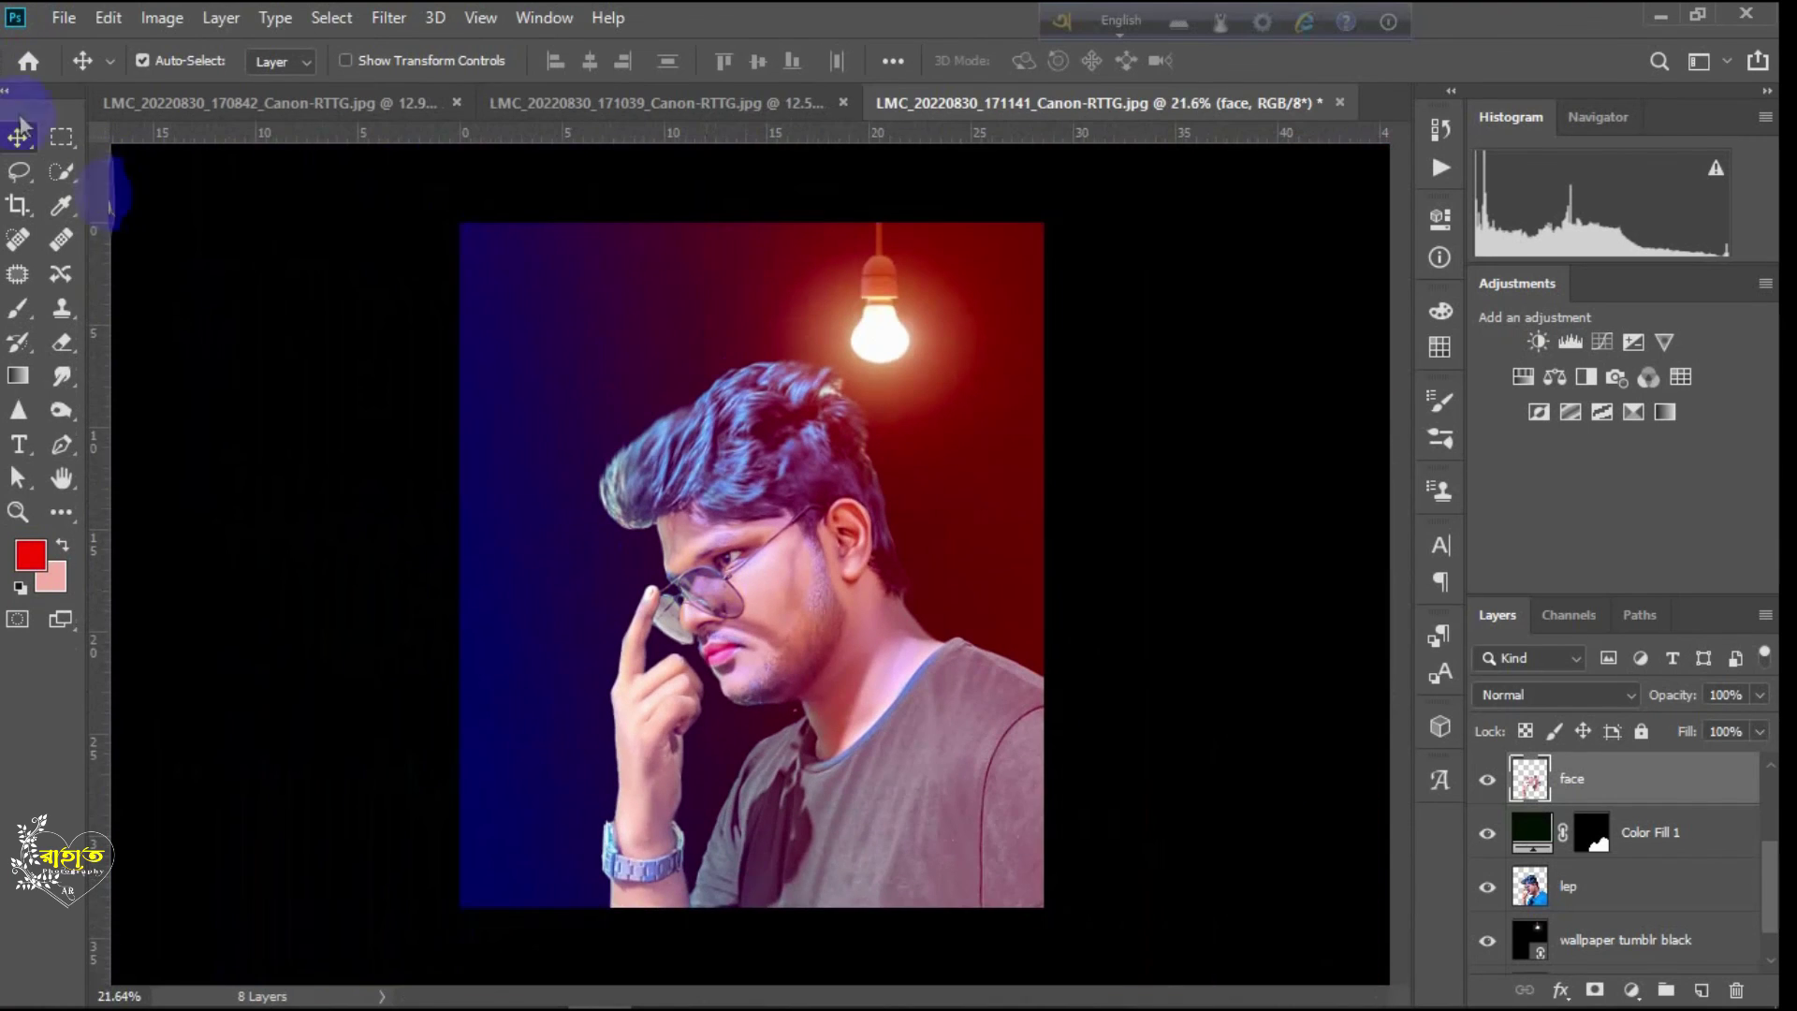
click(282, 258)
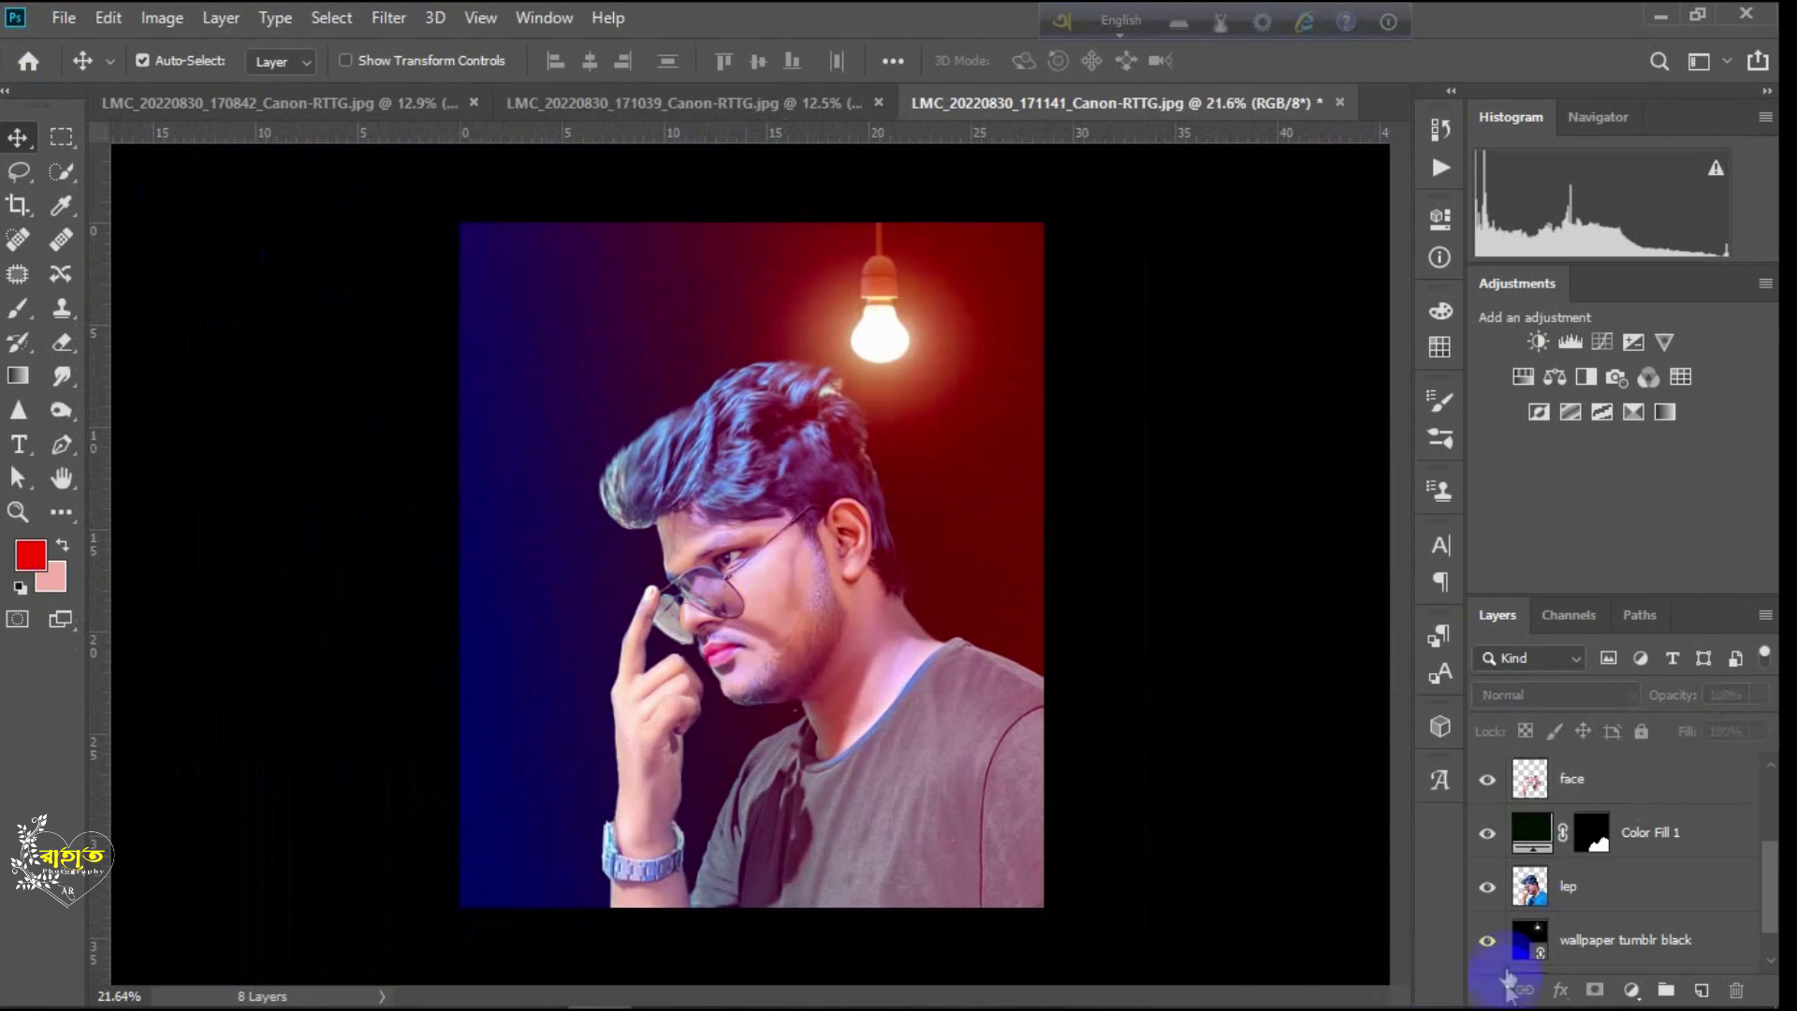